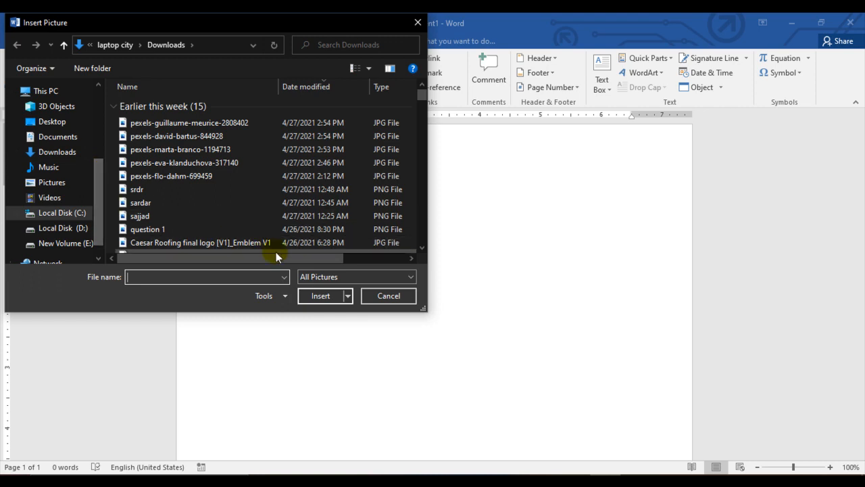
Insert the picture pexels-marta-branco-1194713 from the Downloads folder into the document.
click(70, 154)
click(295, 149)
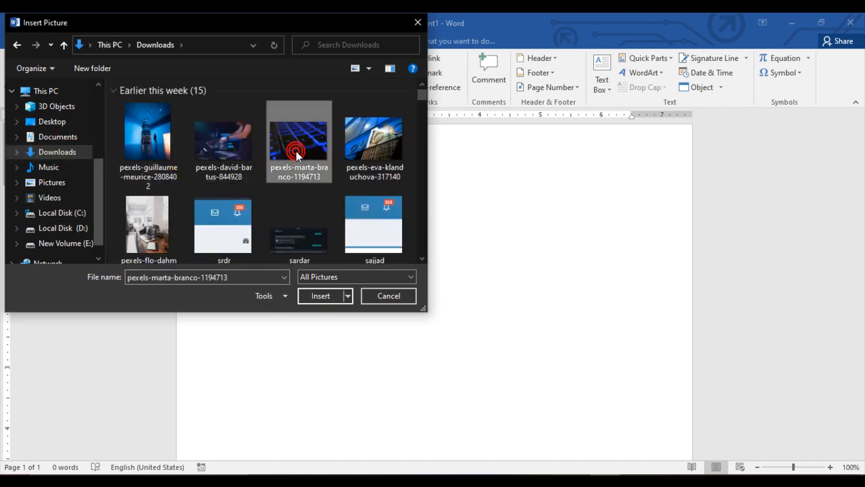
click(319, 297)
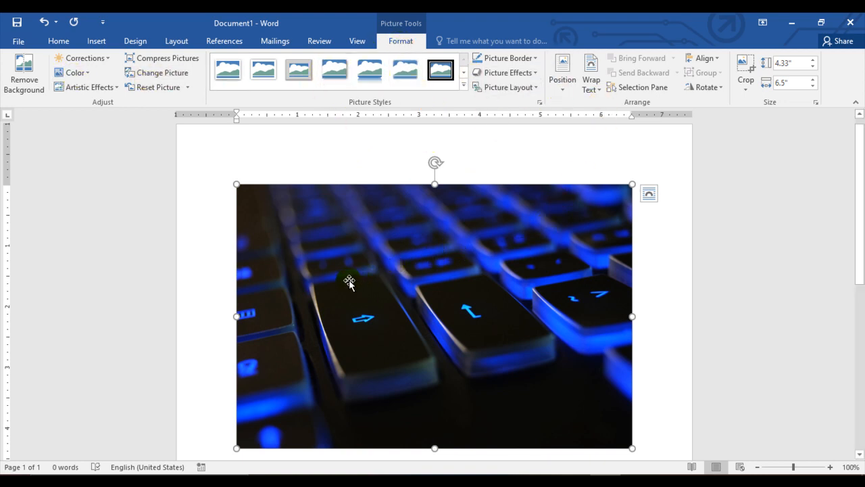
Try removing the keyboard picture's background and discard all the background removal changes.
click(25, 74)
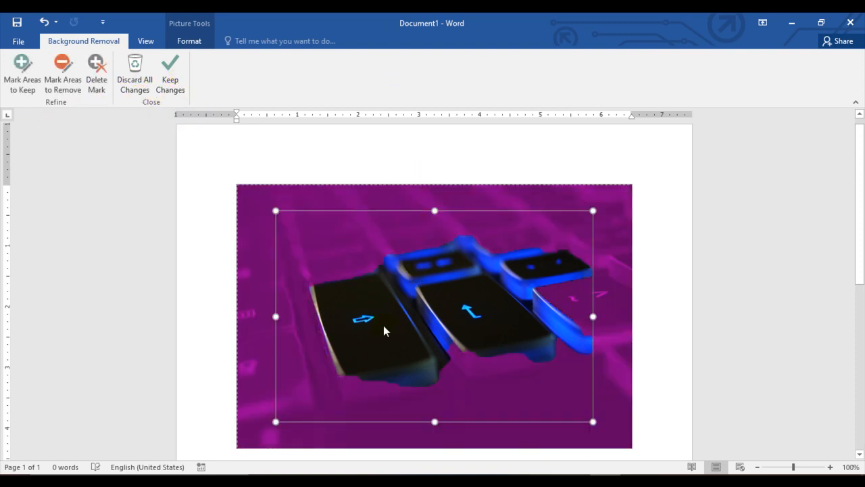
click(172, 93)
click(134, 81)
click(302, 245)
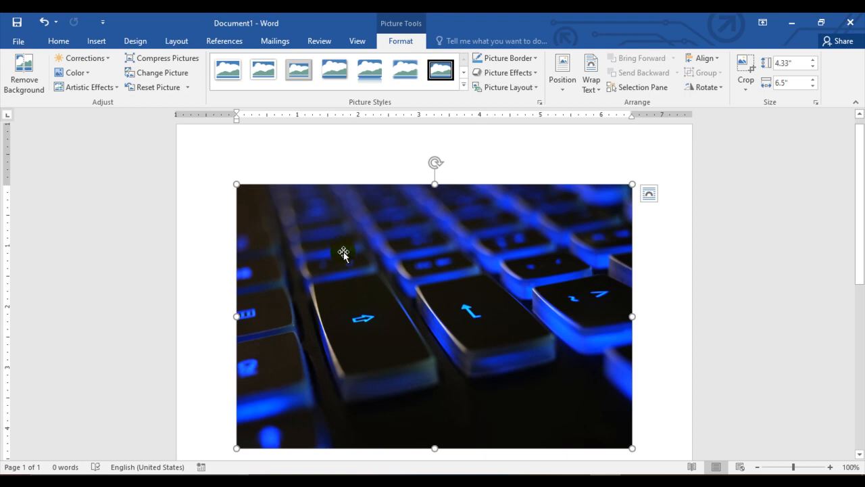
click(106, 60)
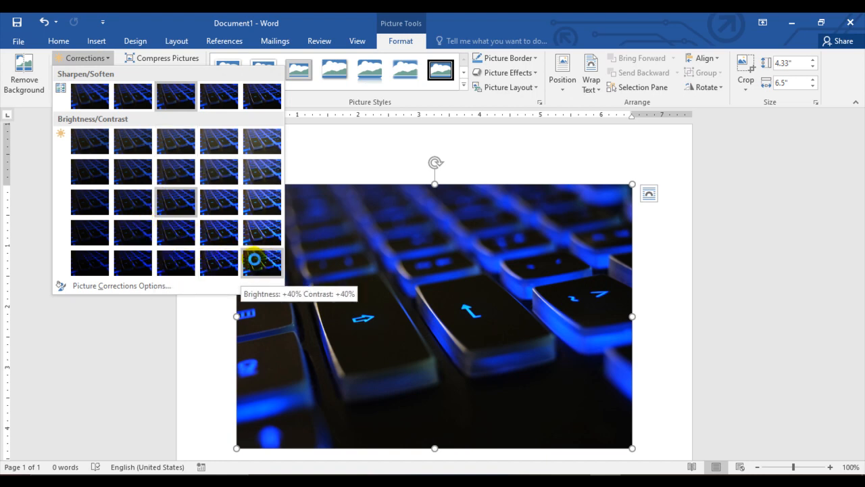
click(332, 166)
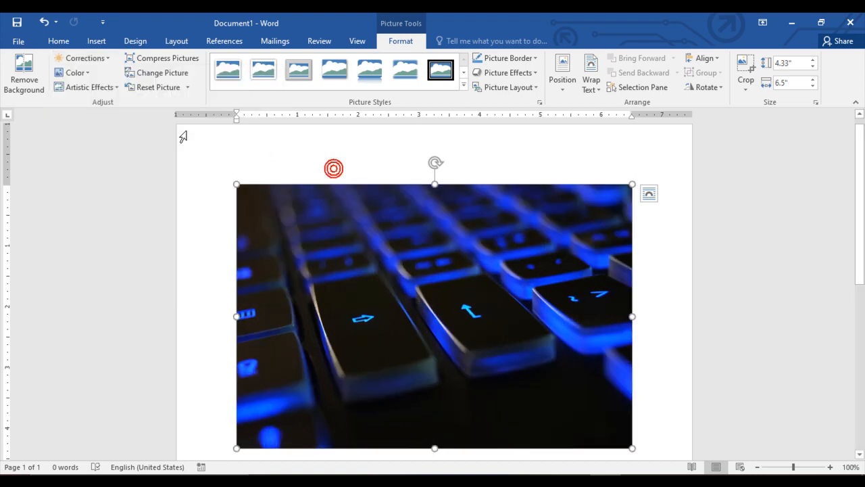
click(80, 74)
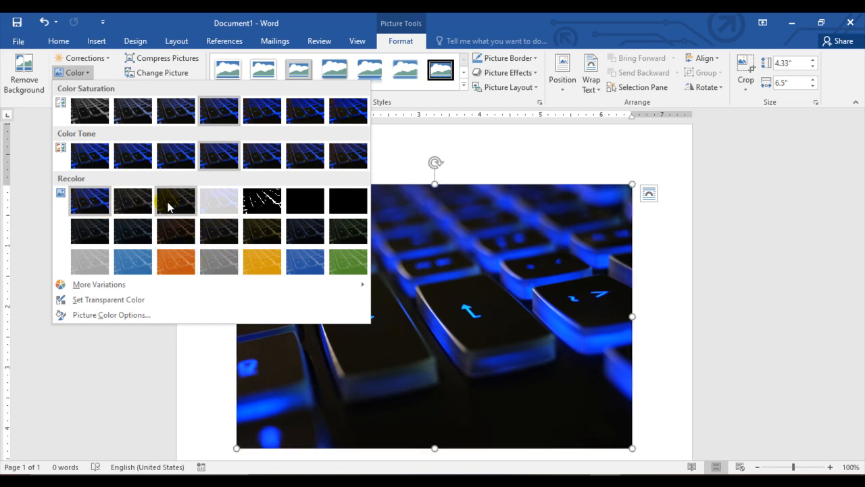
click(392, 220)
Try a grayscale sketch-like artistic effect on the keyboard picture, then undo it.
click(112, 87)
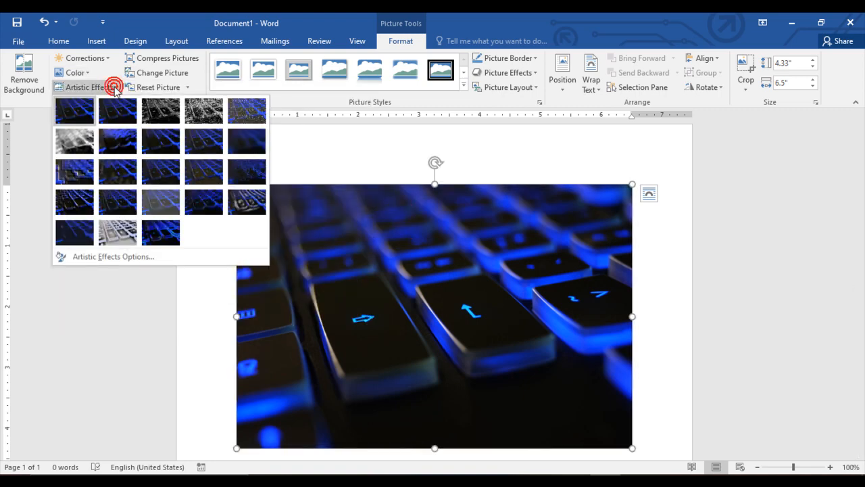
click(76, 144)
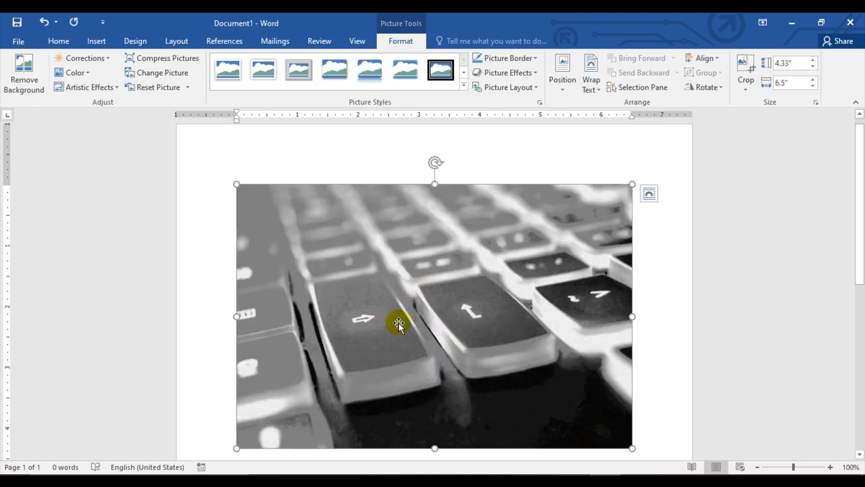
click(117, 89)
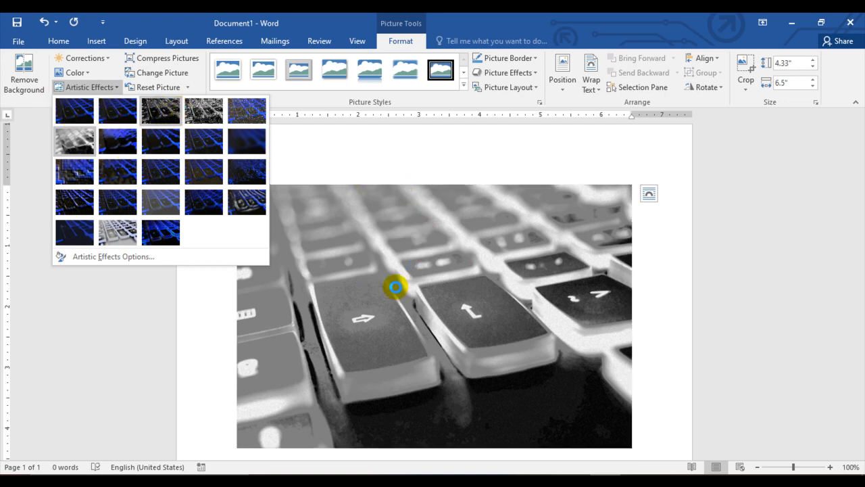
click(352, 192)
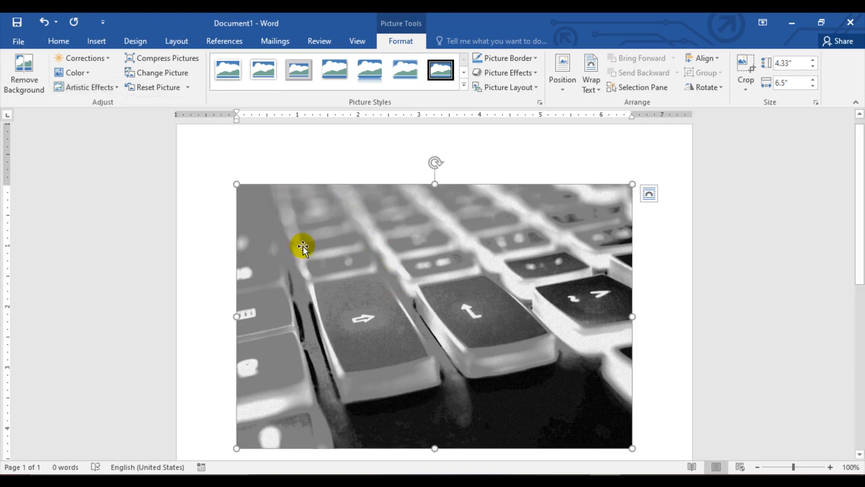
key(ctrl+z)
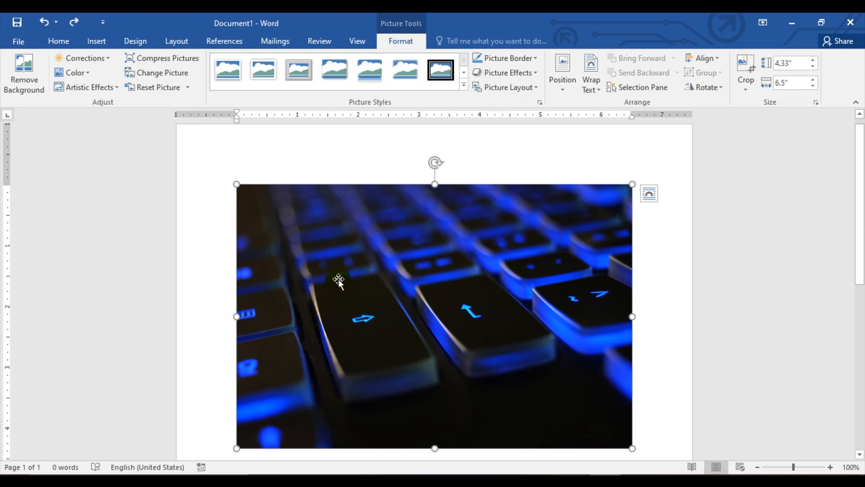
click(161, 57)
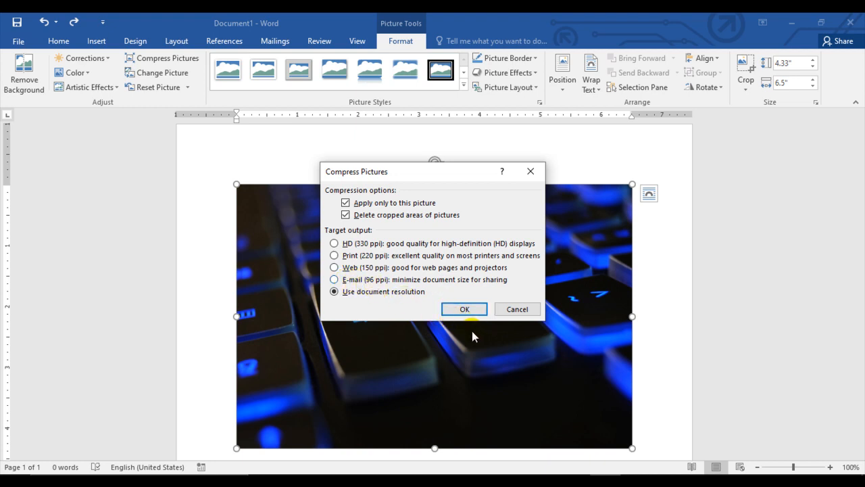
click(522, 311)
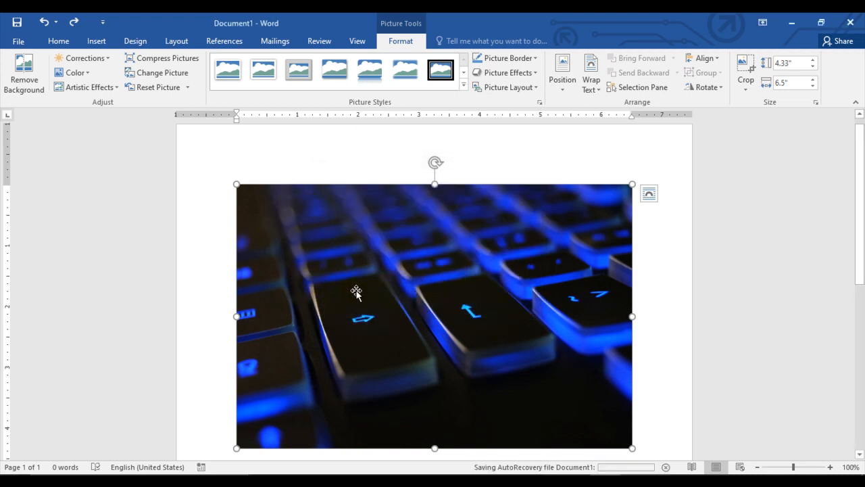
Replace the keyboard picture with the file pexels-eva-klanduchova-317140 from the Downloads folder.
click(168, 75)
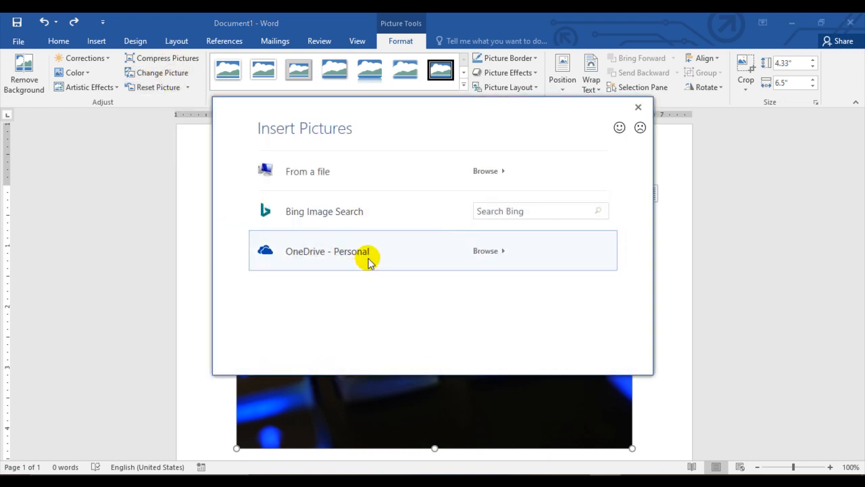
click(334, 171)
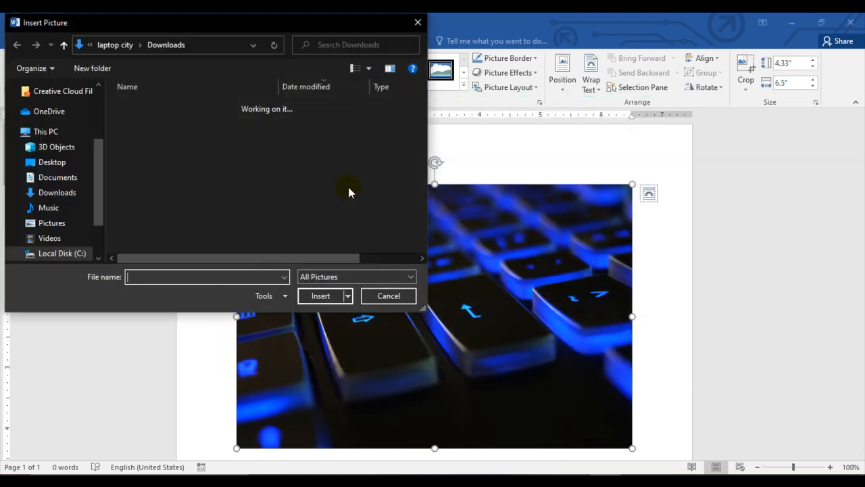
click(62, 193)
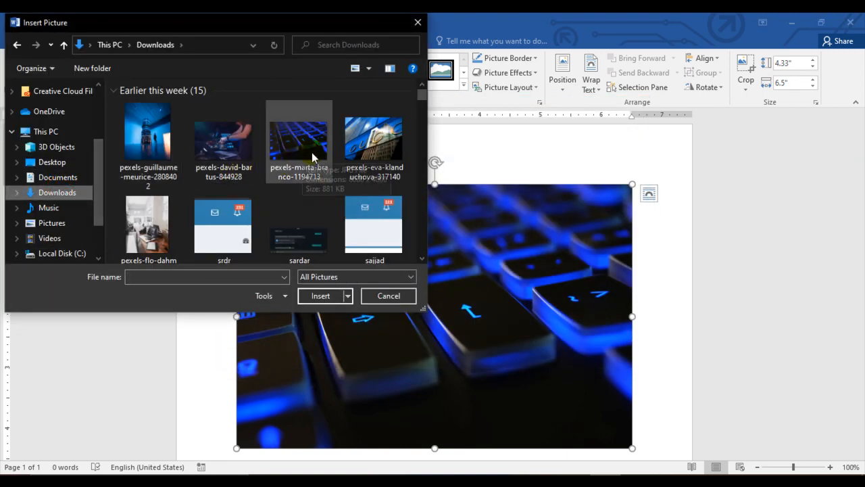
click(365, 163)
click(321, 296)
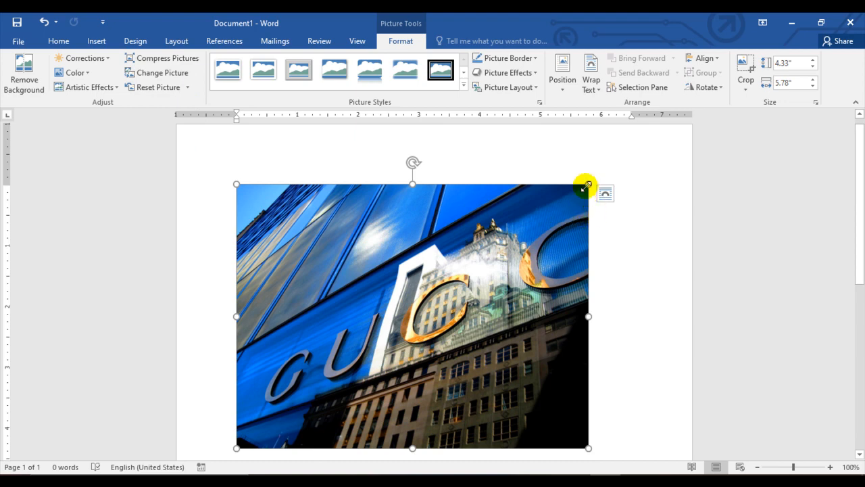
Enlarge the picture to about 5.69" by 7.58", then reset the picture and its size.
drag(586, 187, 655, 154)
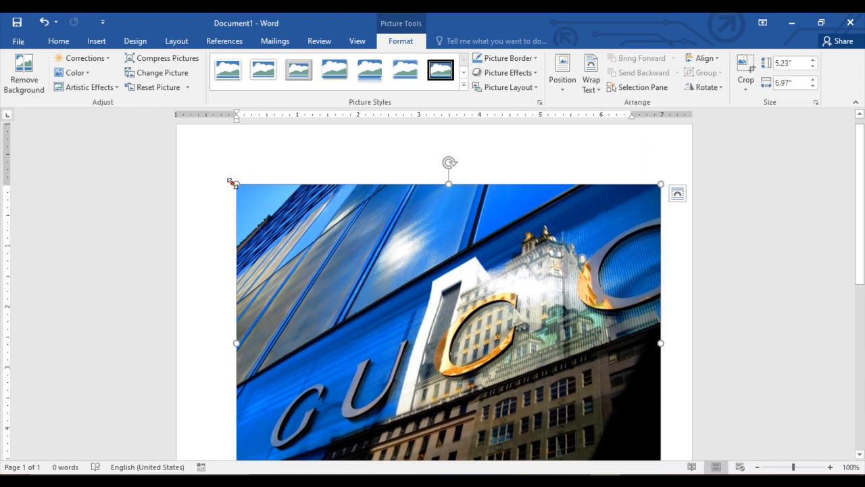
mouse_move(232, 183)
mouse_down()
mouse_move(194, 159)
mouse_move(245, 177)
mouse_up()
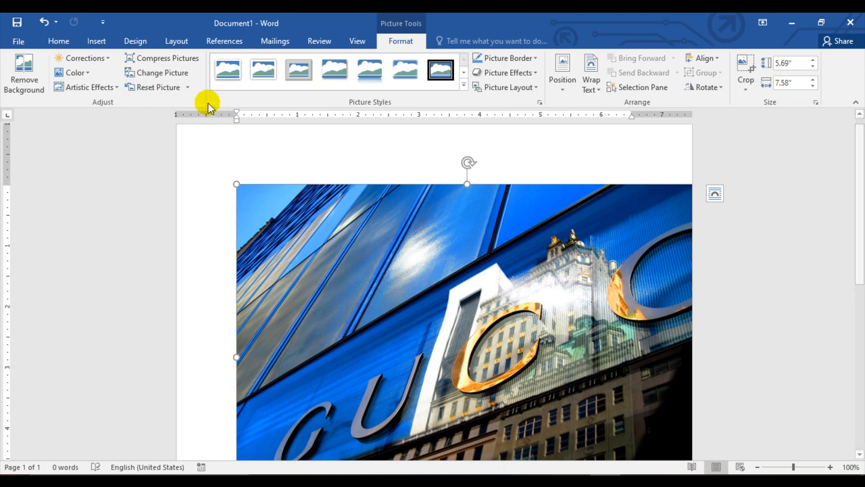
click(188, 86)
click(172, 118)
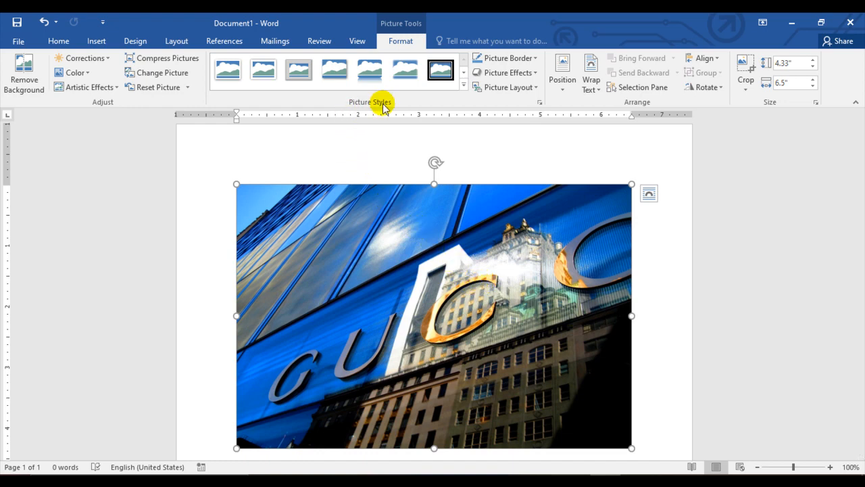
click(467, 91)
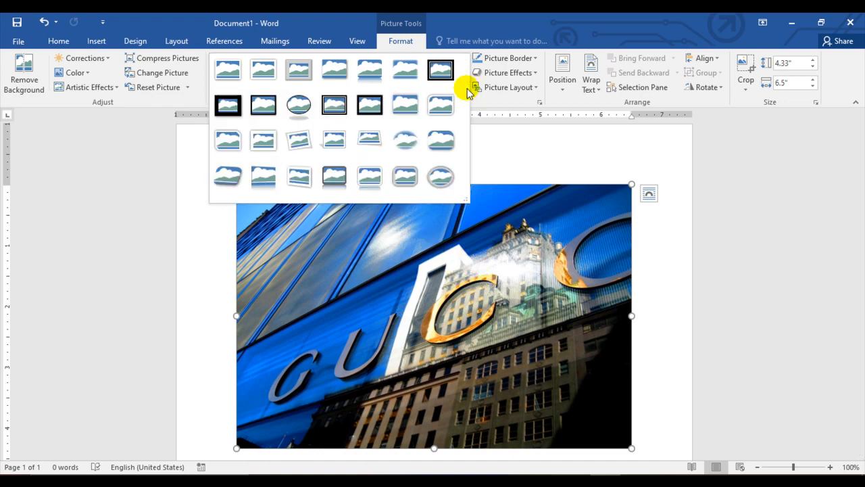
click(527, 144)
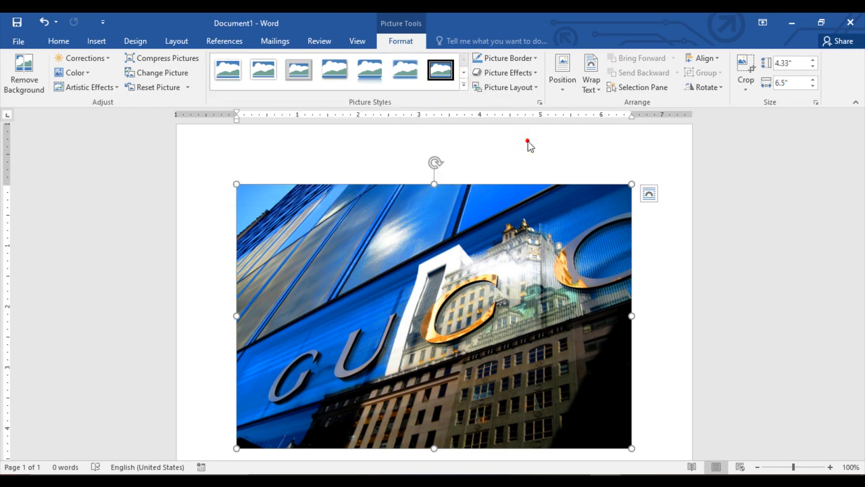
click(463, 87)
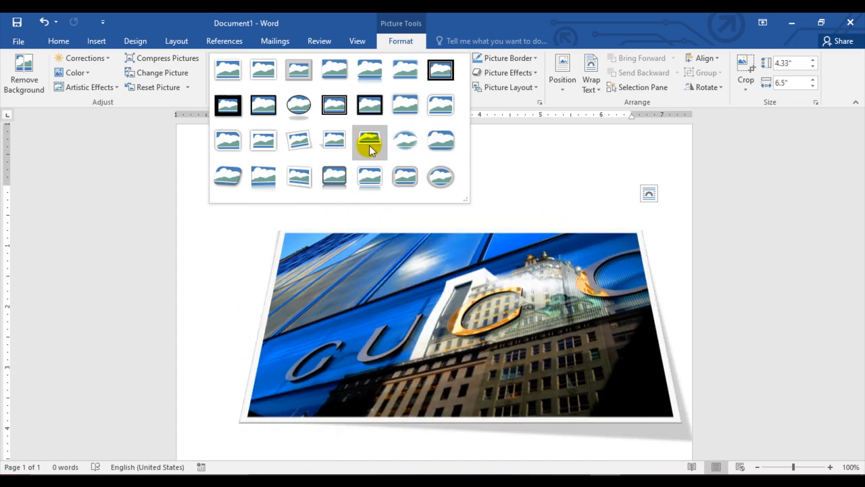
click(490, 262)
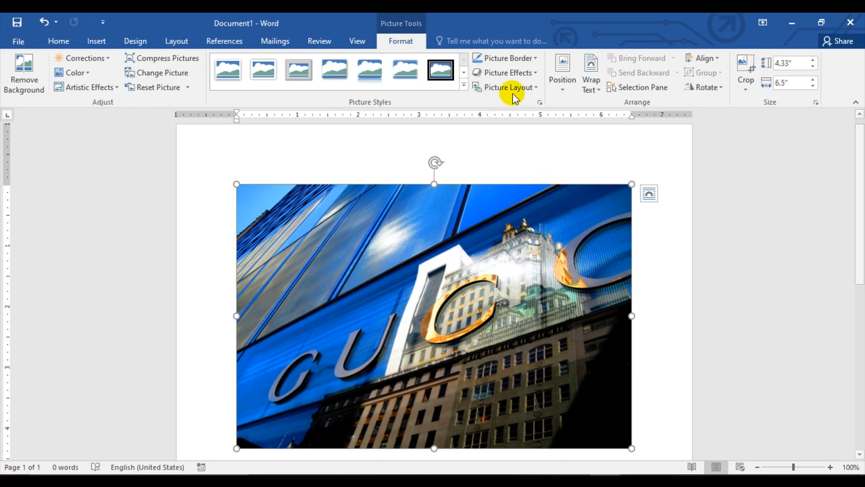
Give the building picture a red border with a weight of 4½ pt.
click(535, 59)
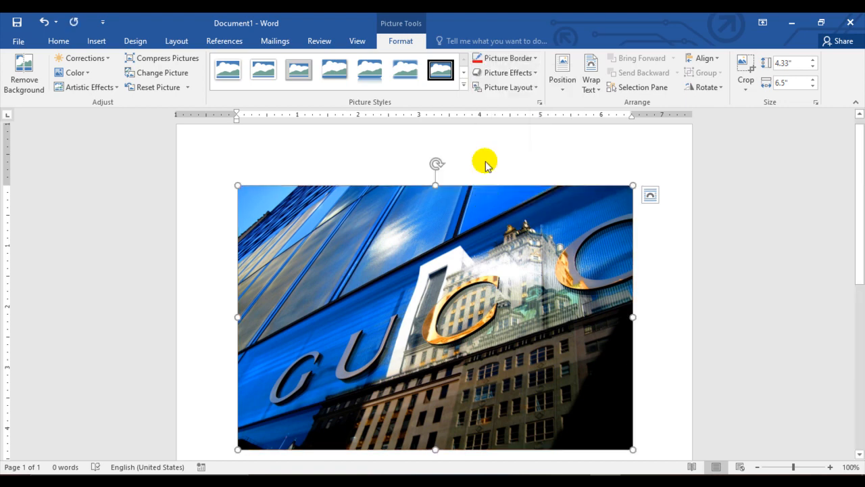
click(522, 59)
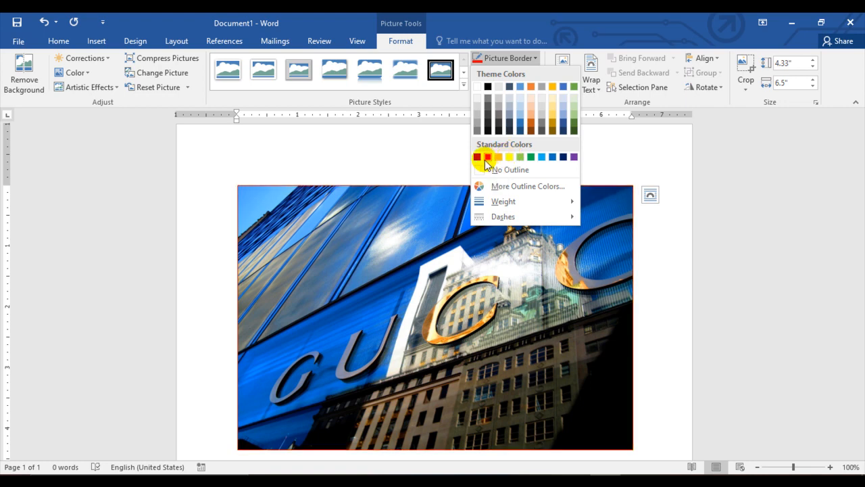
mouse_move(511, 200)
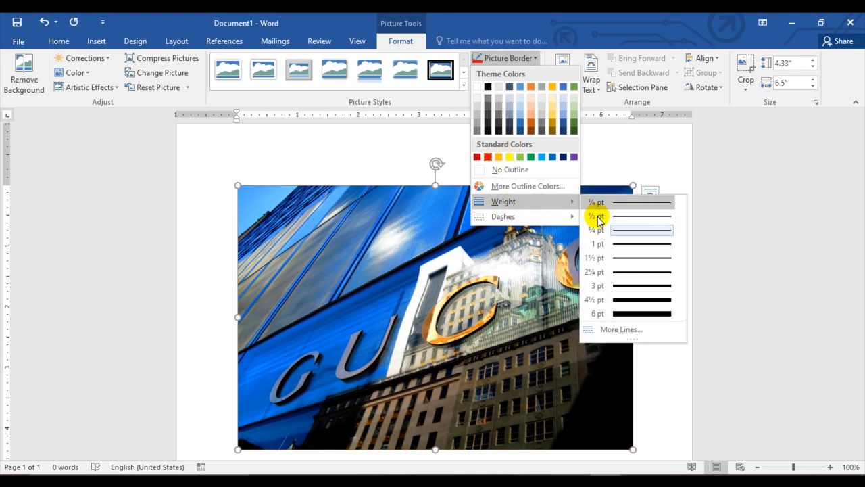
click(621, 305)
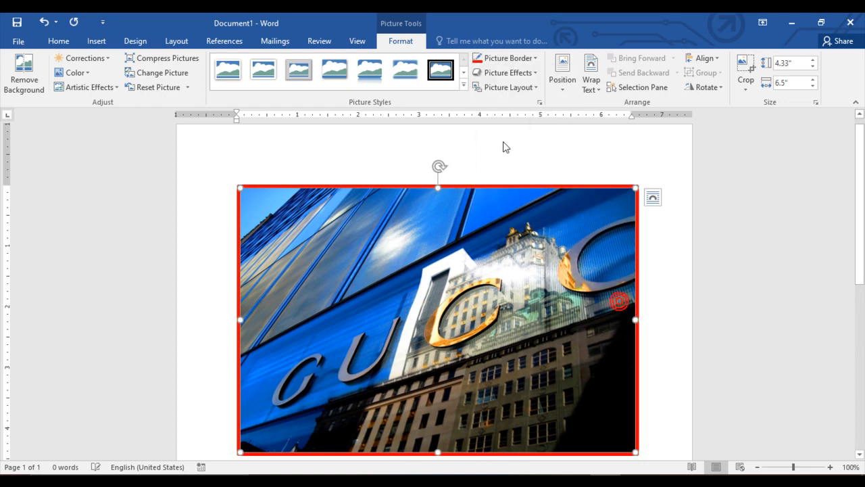
click(518, 59)
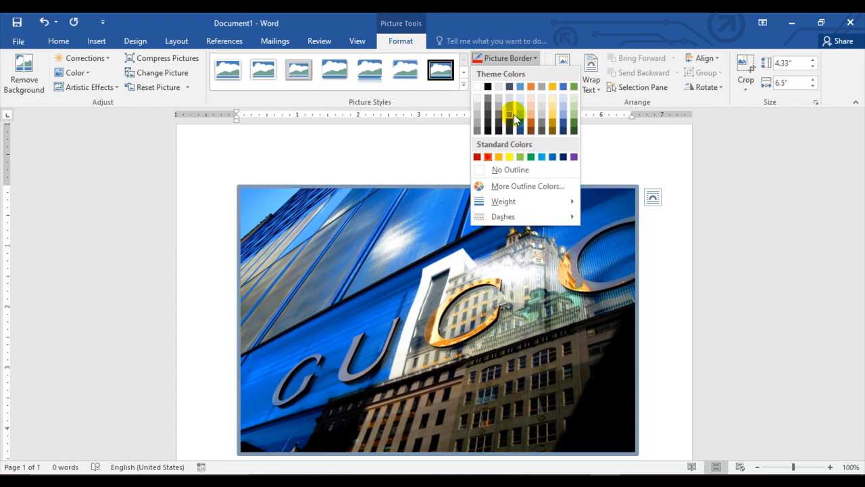
click(528, 60)
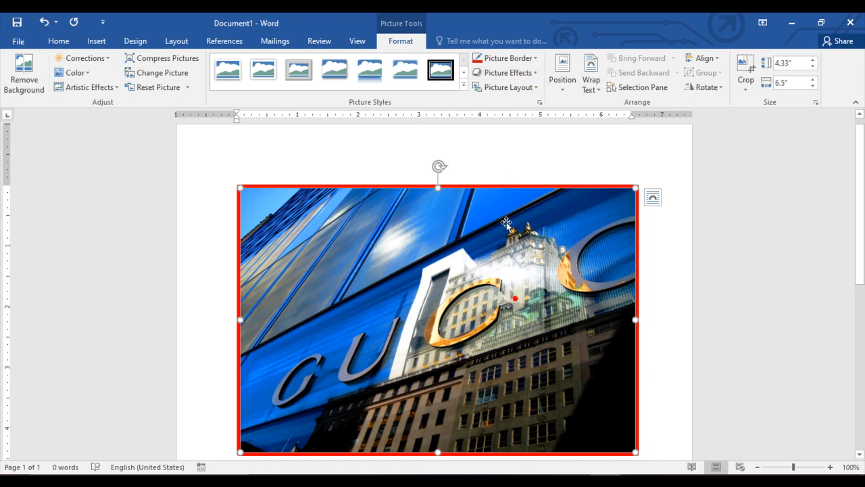
Preview the shadow, reflection, soft edges, bevel and 3-D rotation effects on the building picture without applying any.
click(531, 73)
mouse_move(527, 99)
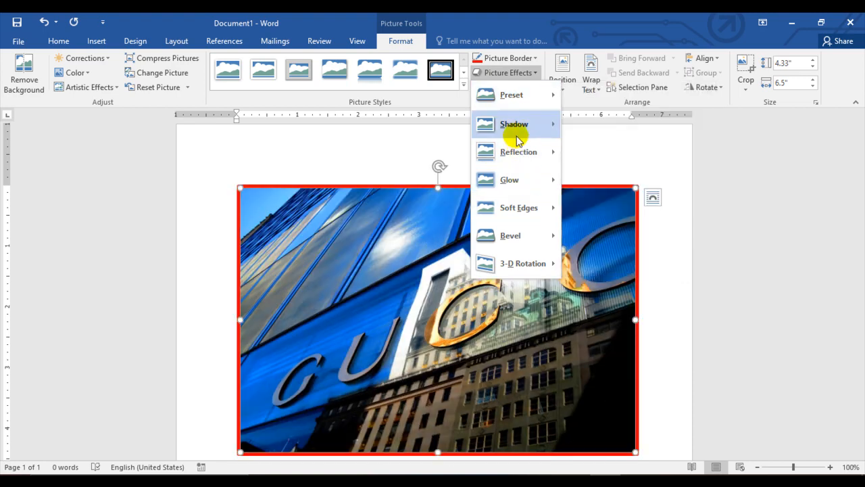
mouse_move(518, 128)
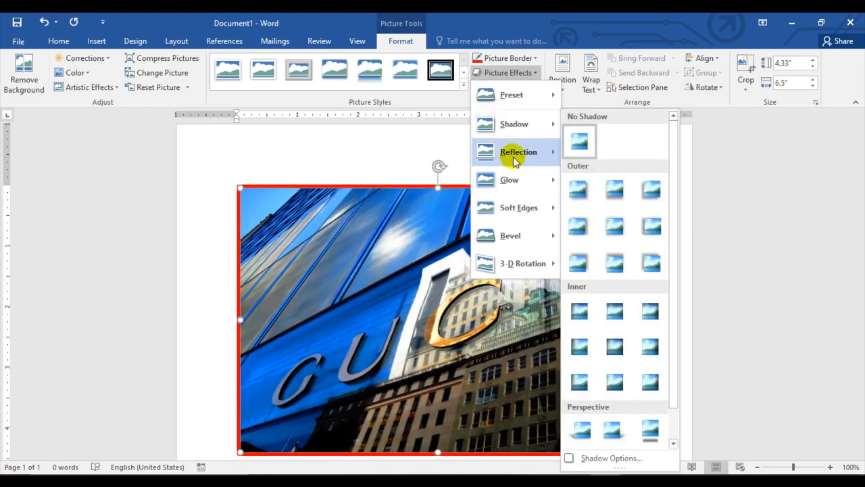
mouse_move(536, 209)
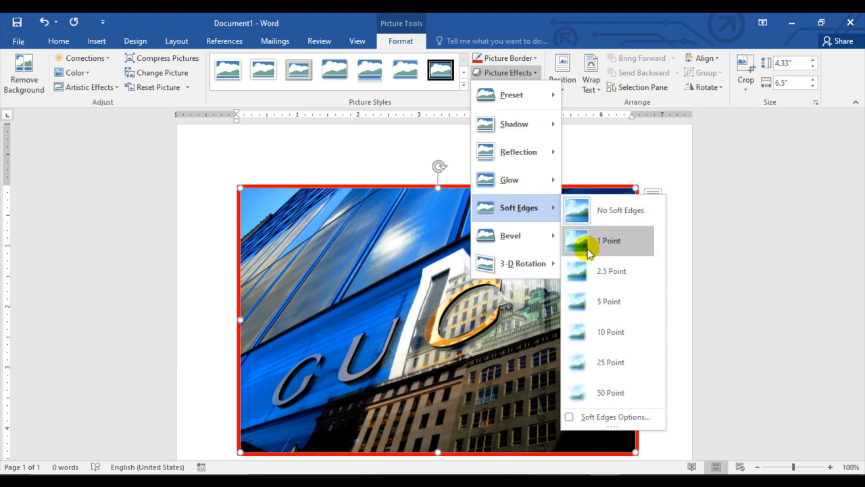
mouse_move(511, 152)
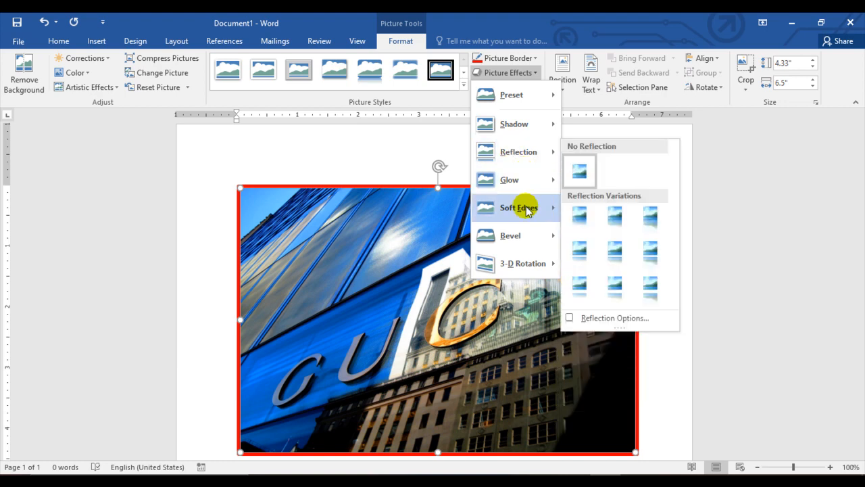
mouse_move(528, 238)
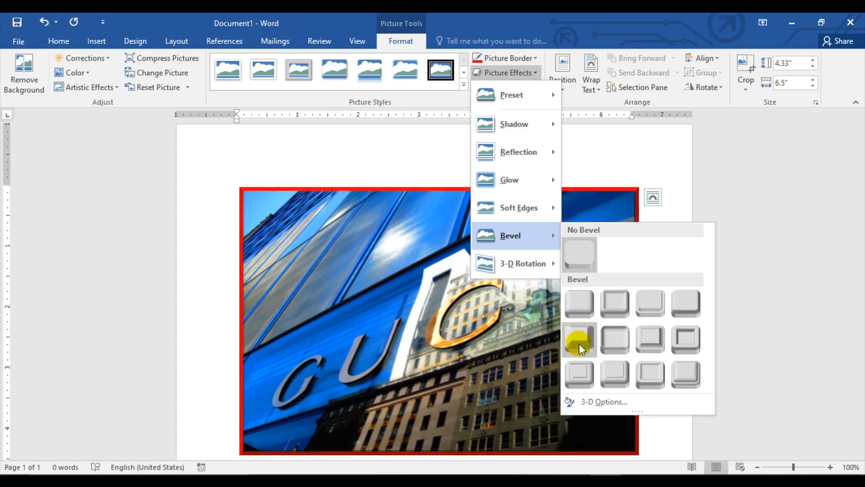
mouse_move(525, 274)
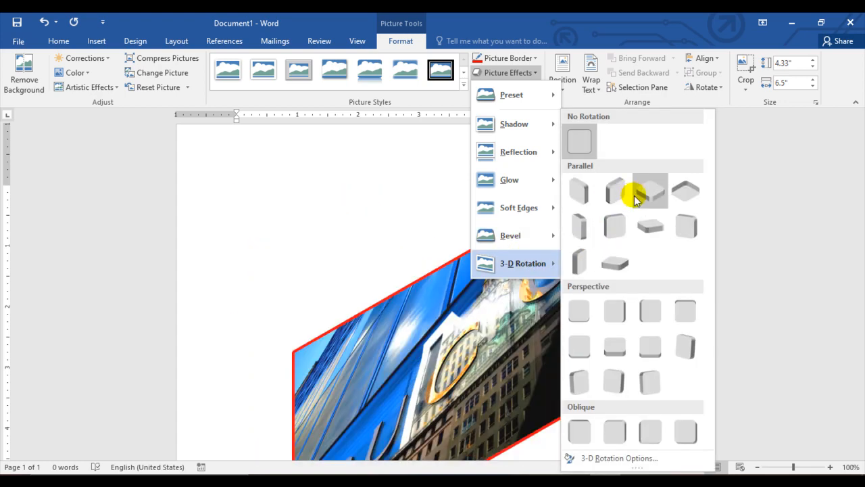
click(508, 73)
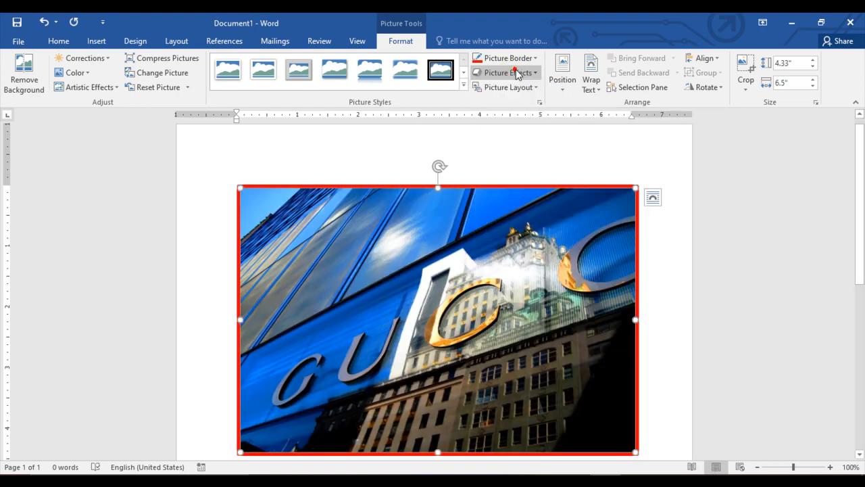
Preview the available picture layouts on the building picture without applying one.
click(537, 93)
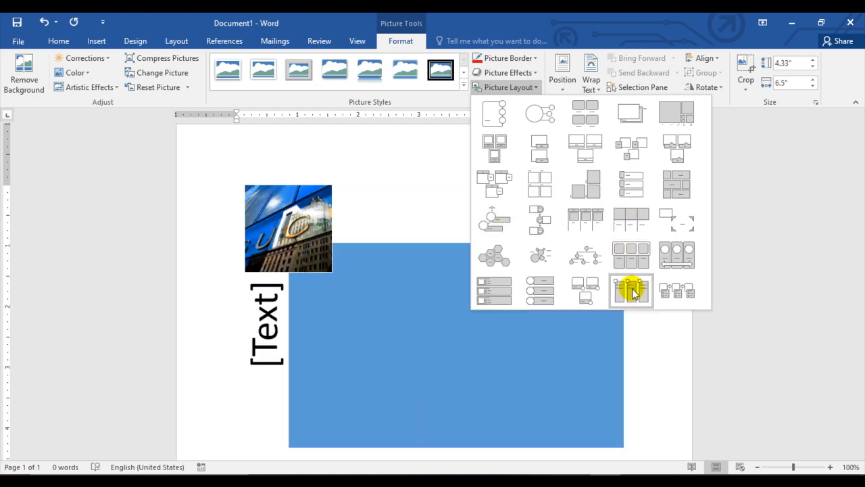
click(534, 87)
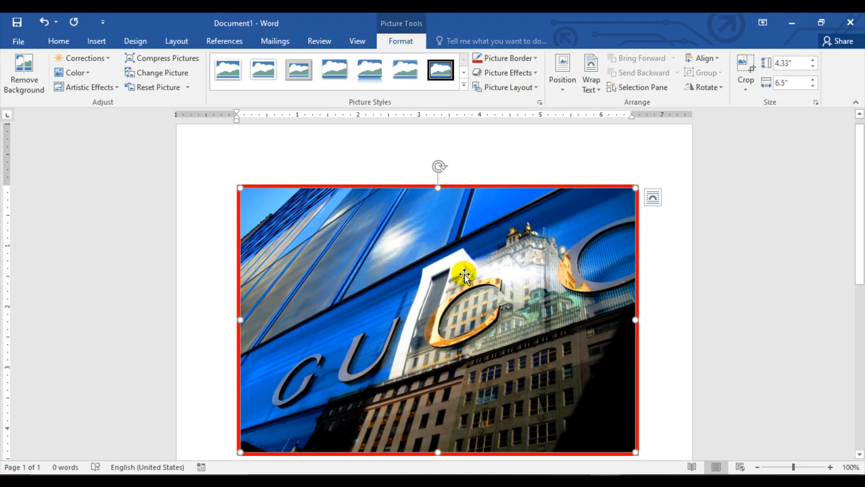
click(621, 212)
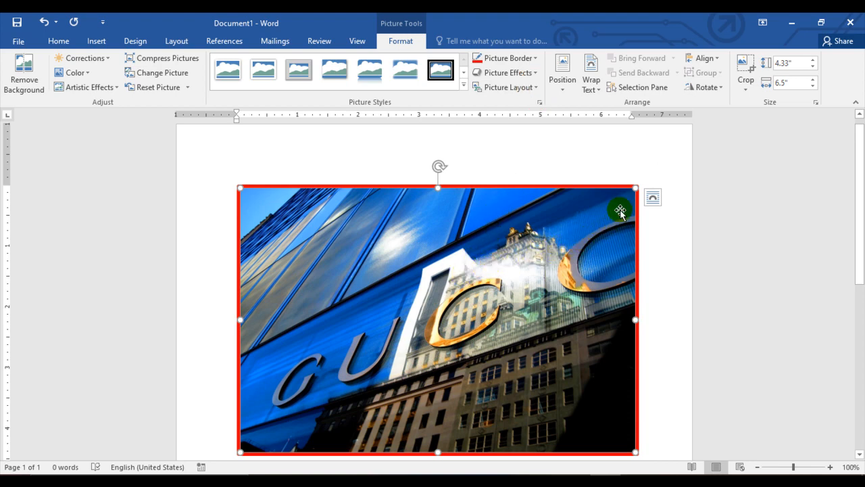
Shrink the building picture to about 2.09" by 3.14" and position it at the page's top left with text wrapping.
drag(636, 187, 421, 325)
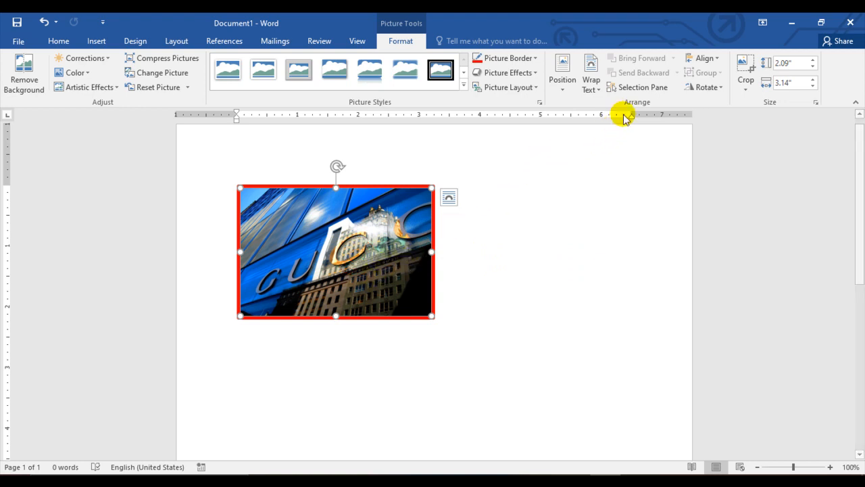
click(563, 89)
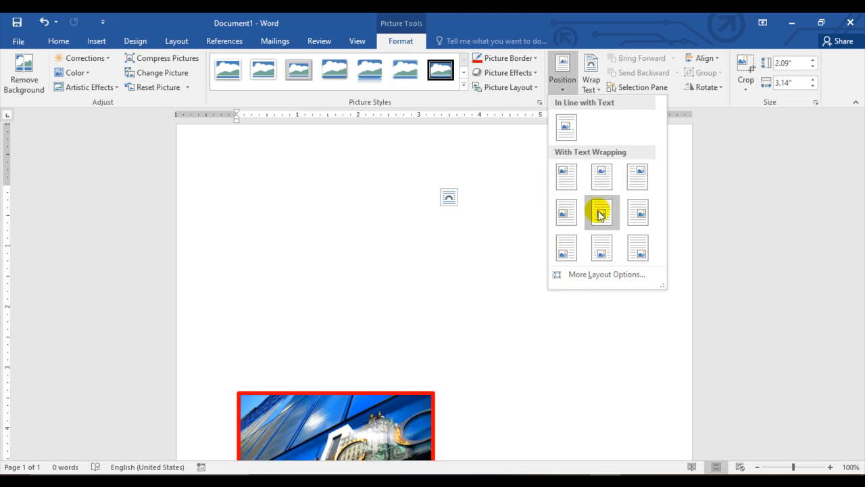
click(570, 183)
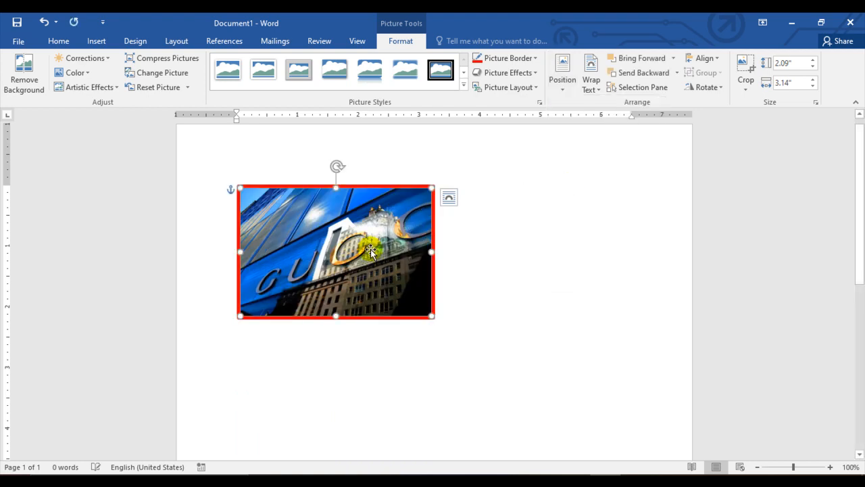
click(562, 73)
click(570, 181)
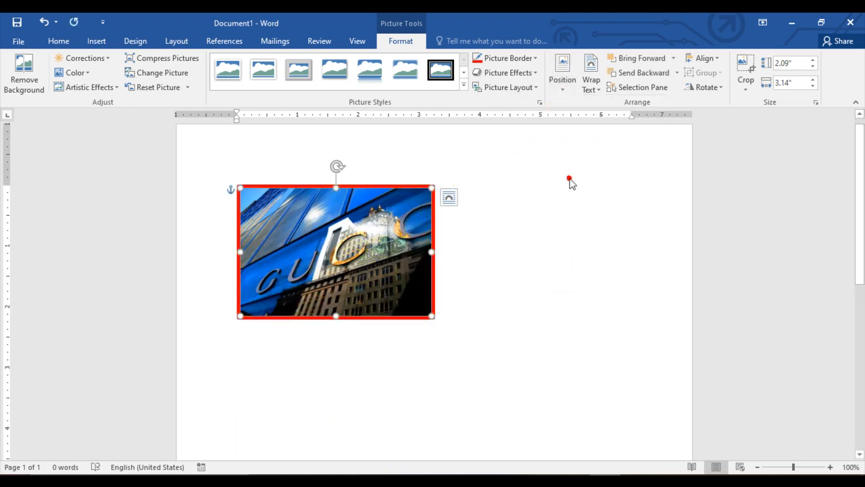
Move the picture toward the top centre of the page and generate sample paragraphs with =rand(5).
drag(379, 248, 404, 238)
click(259, 334)
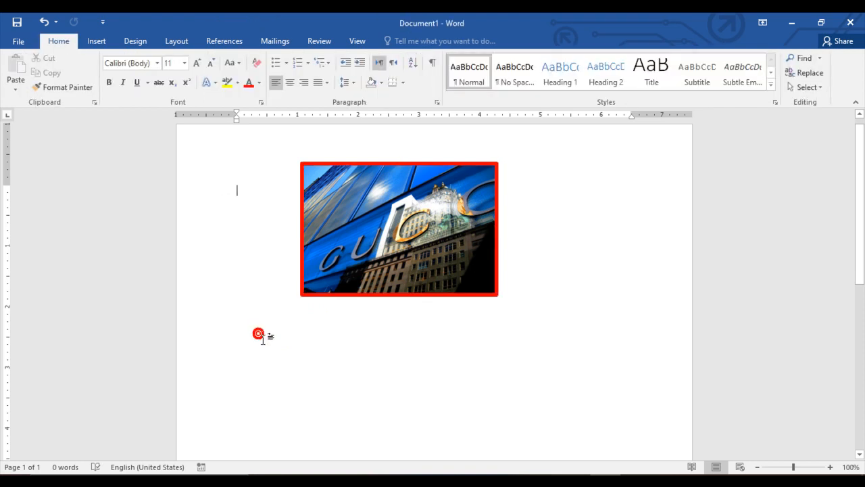
key(ctrl+z)
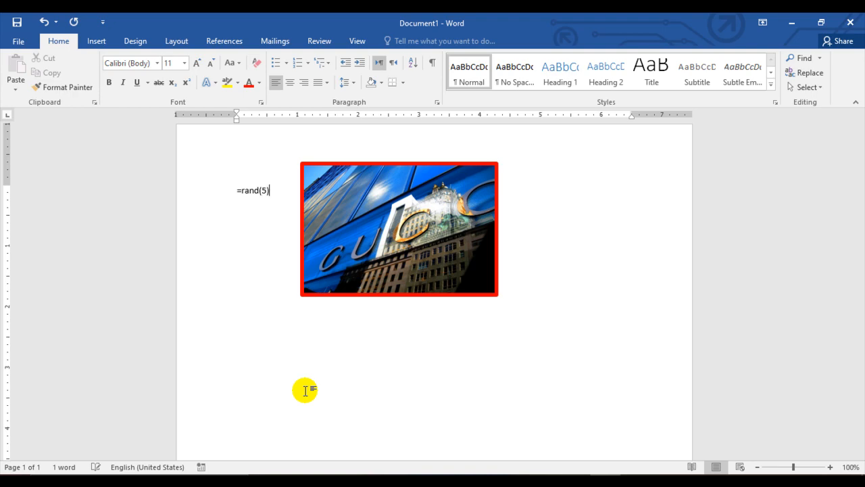
key(Return)
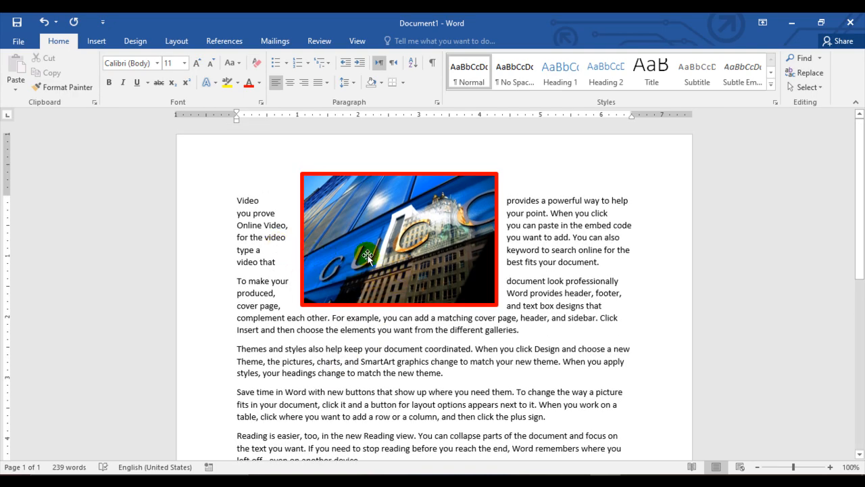
Position the building picture at the page's top right with text wrapping.
click(453, 265)
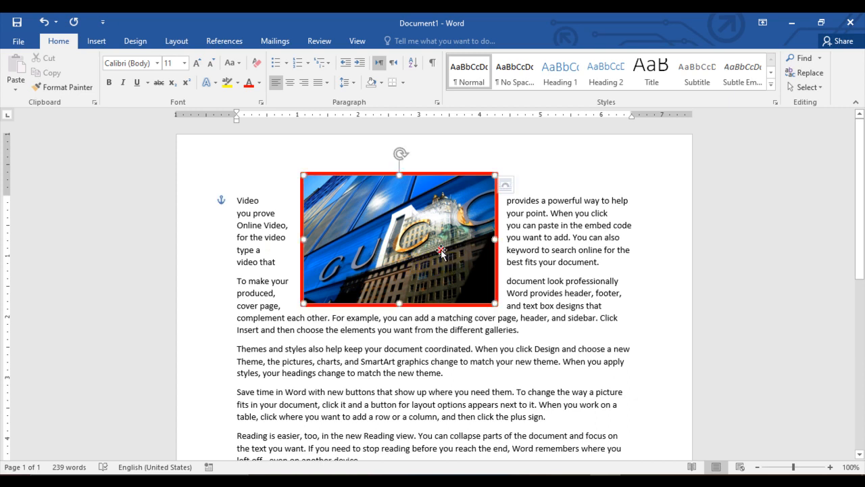
click(402, 42)
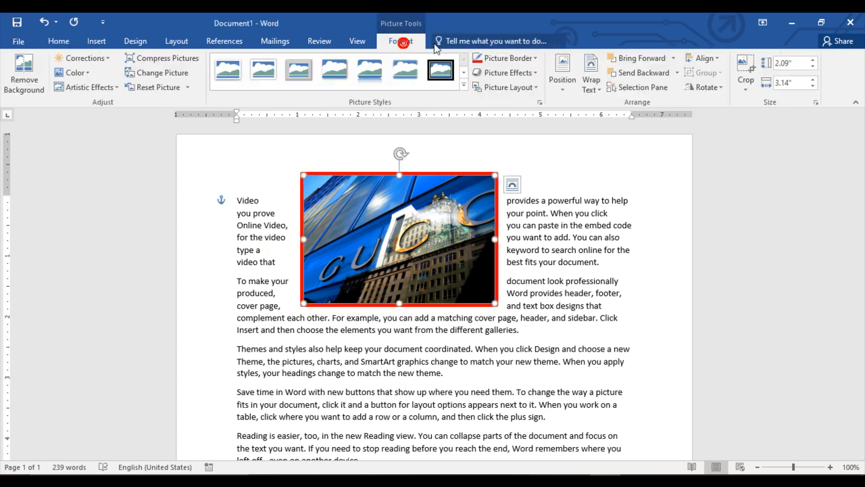
click(565, 85)
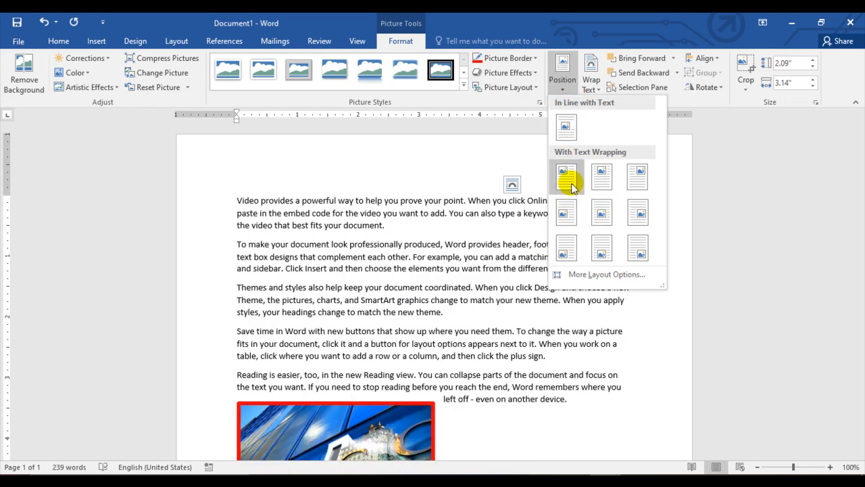
click(632, 181)
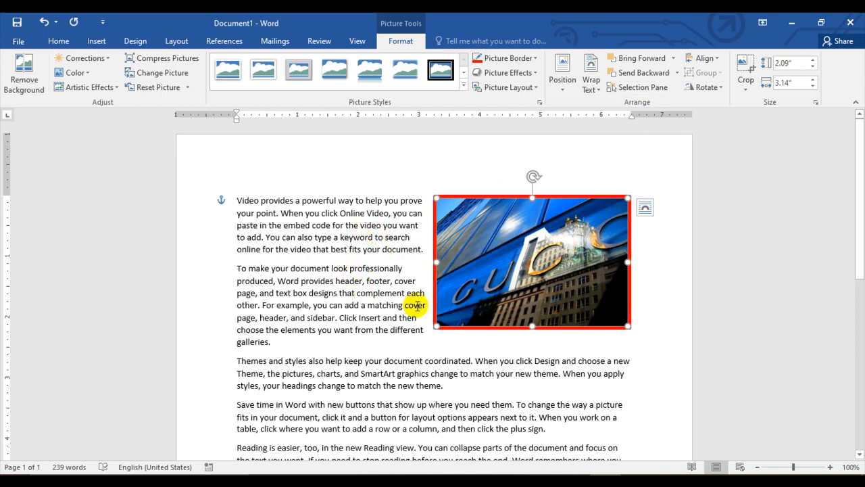
Position the picture at the page's top centre with text wrapping, and move it down between the second and third paragraphs.
click(562, 69)
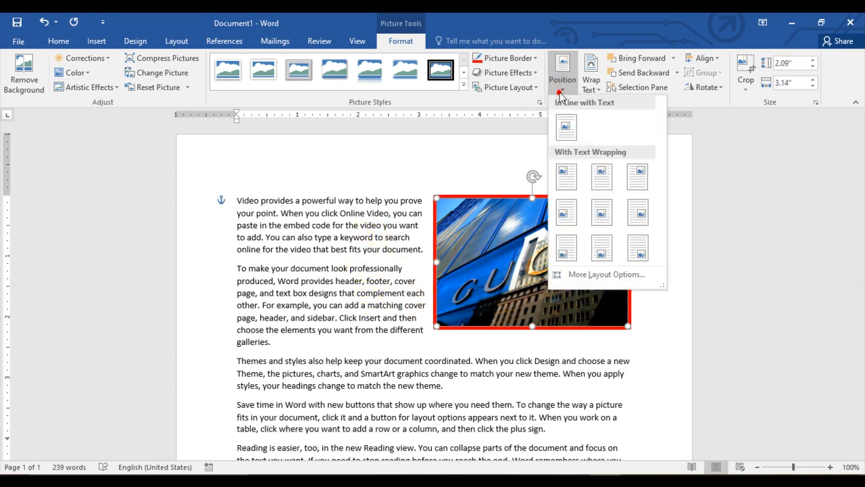
click(603, 177)
drag(483, 238, 451, 309)
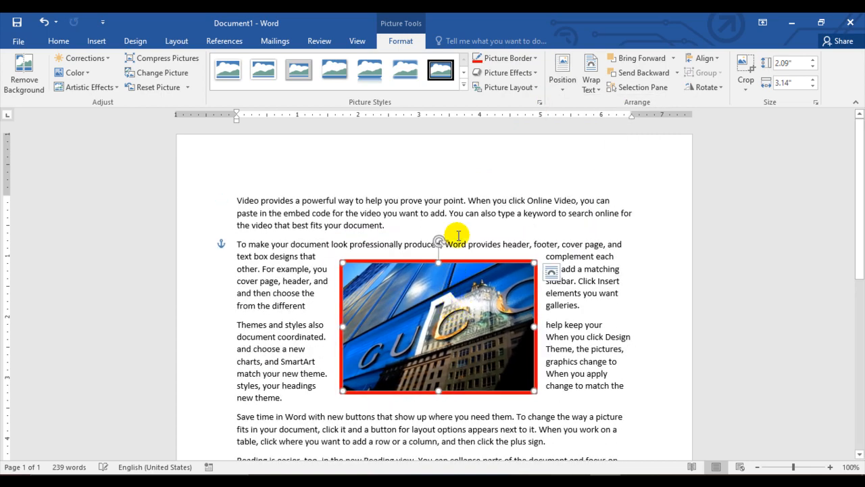
Look over the position and text wrapping options, and move the picture slightly higher within the text.
click(567, 86)
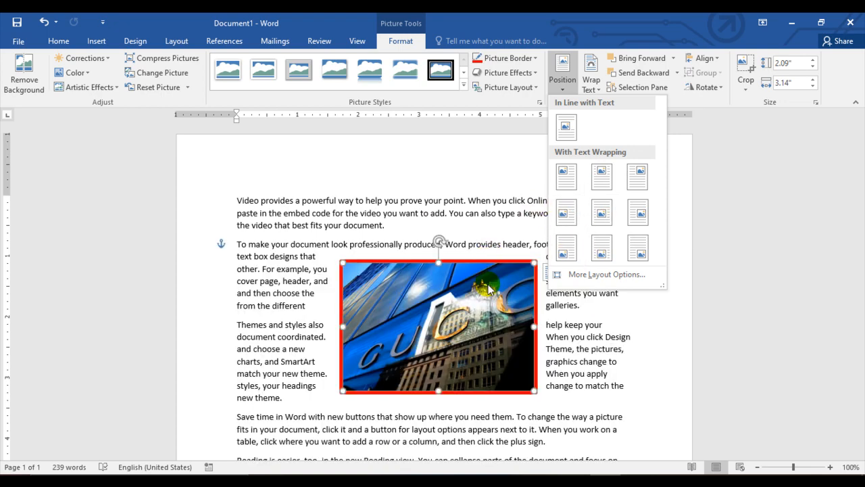
click(302, 276)
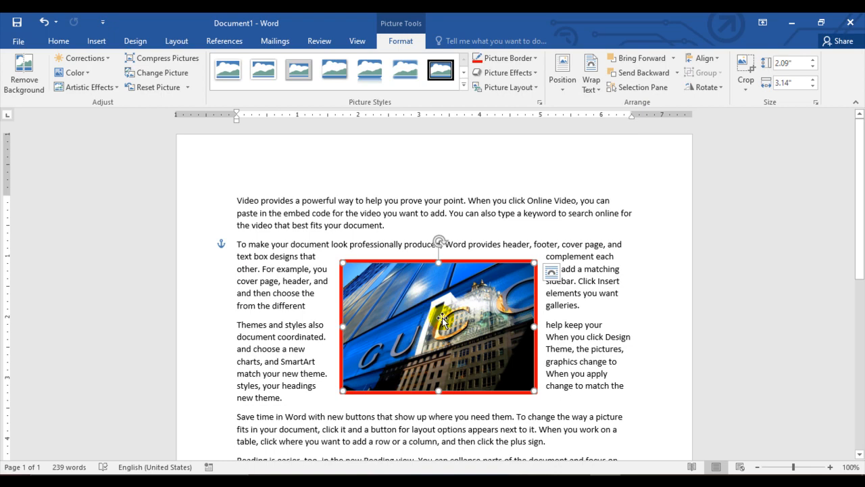
click(598, 98)
click(545, 195)
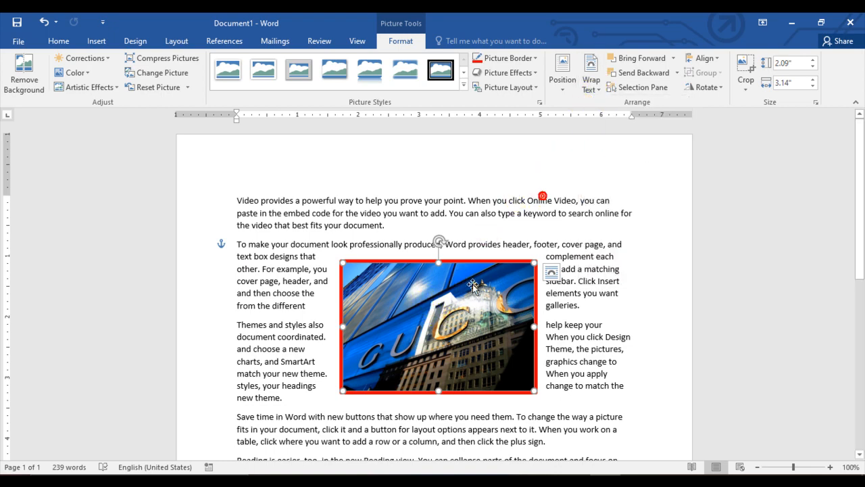
drag(449, 300, 440, 266)
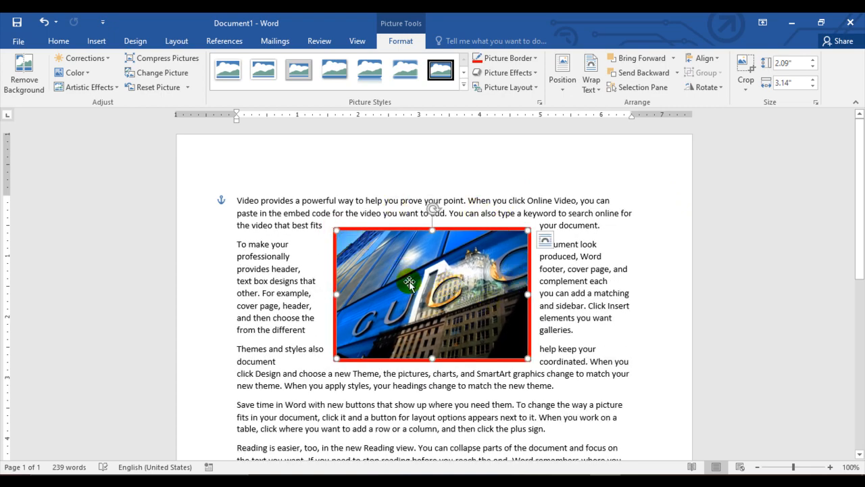
Try the Behind Text and In Front of Text wrapping options on the building picture.
click(590, 86)
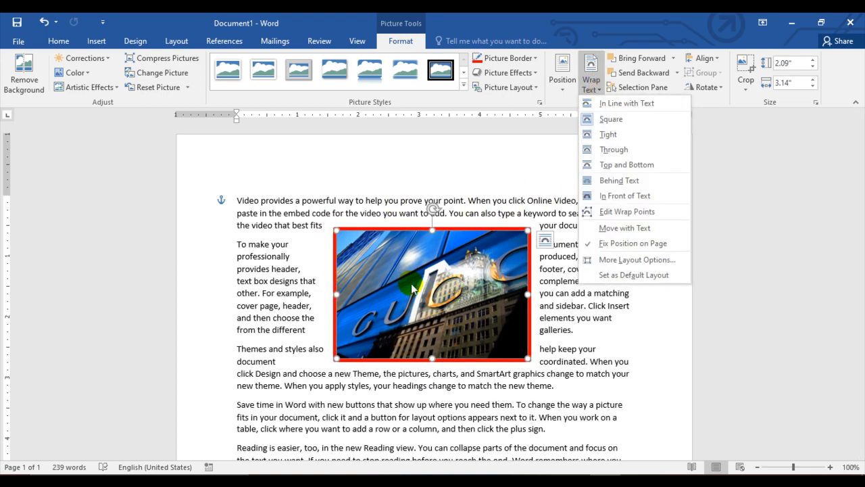
click(611, 189)
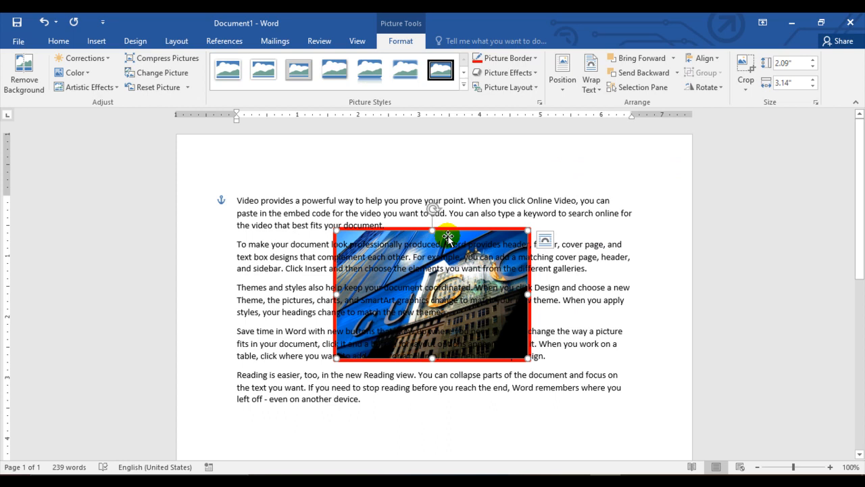
click(591, 78)
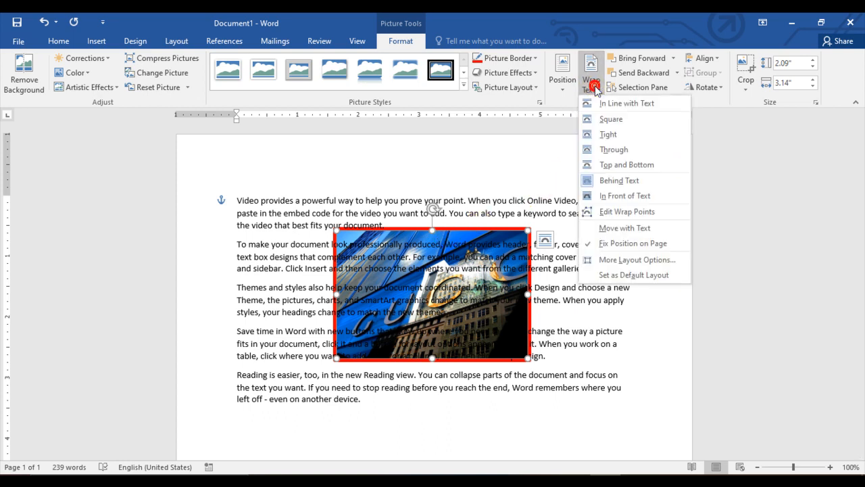
click(604, 196)
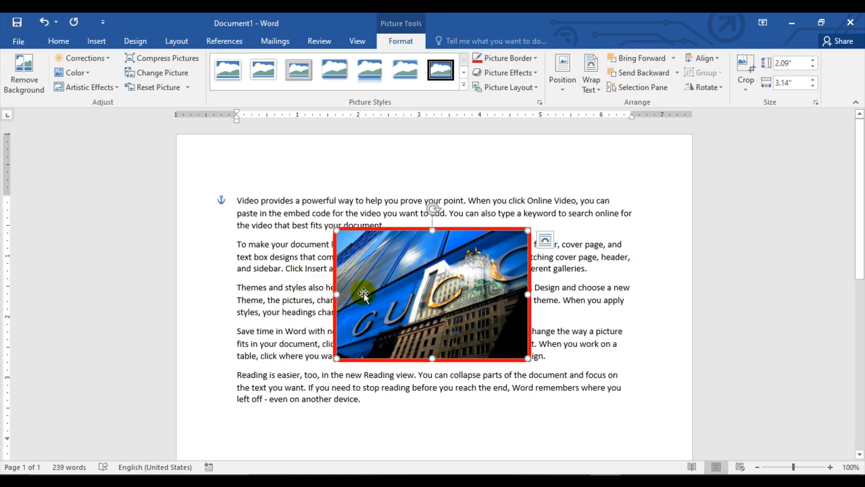
Set the picture's text wrapping to In Line with Text and resize it to about 2.02" by 3.03".
click(593, 90)
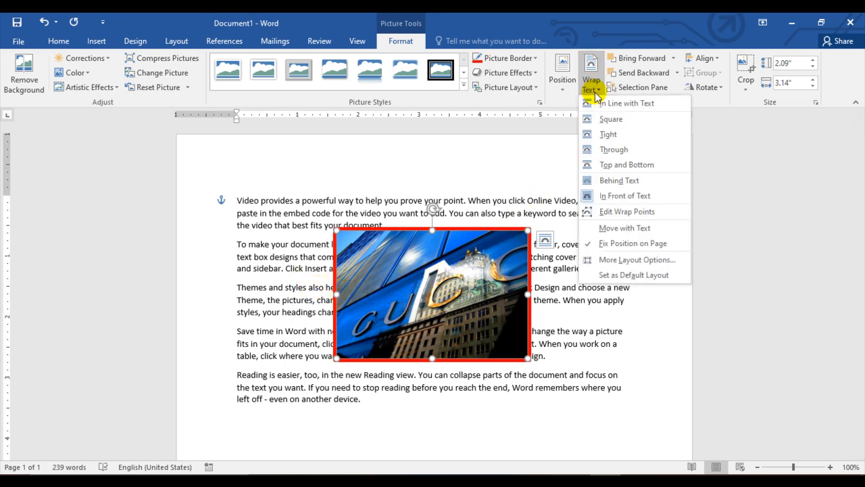
click(605, 107)
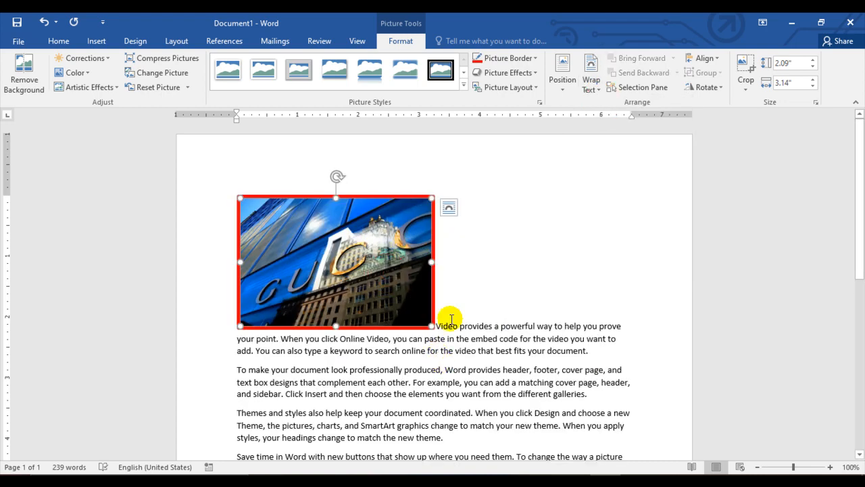
drag(430, 326, 502, 372)
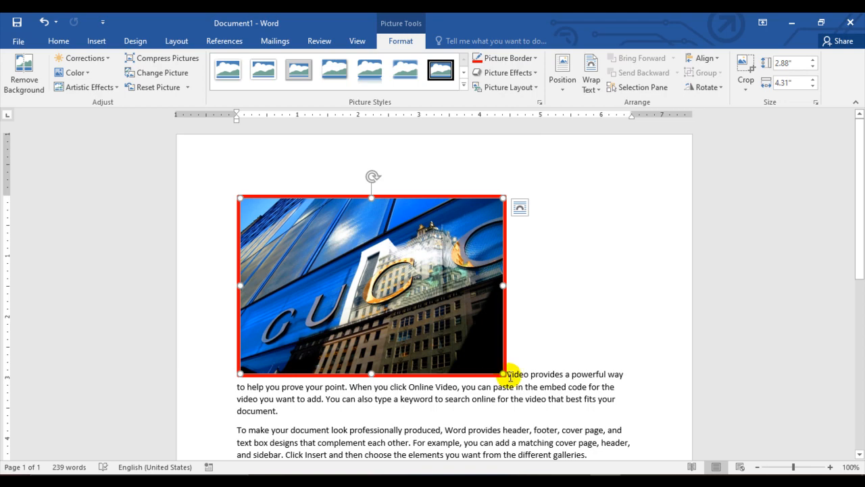
drag(479, 359, 427, 322)
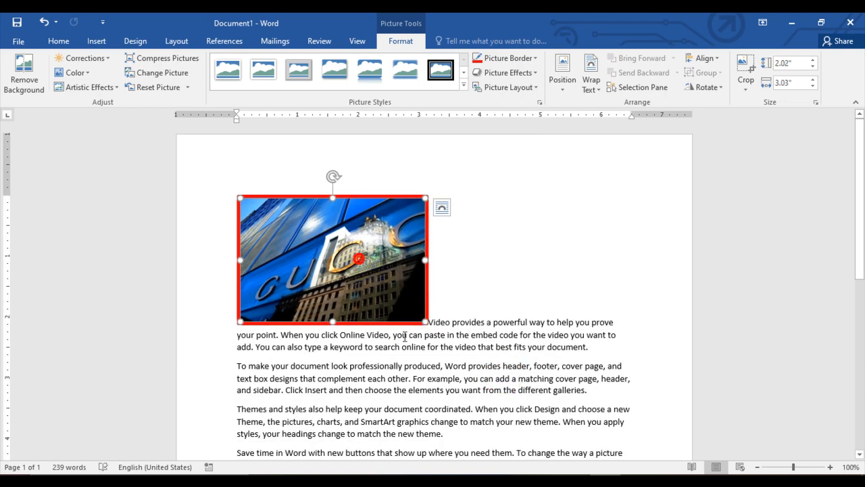
Try Tight text wrapping on the picture, switch it to Through, and move the picture down into the second to fourth paragraphs.
click(592, 84)
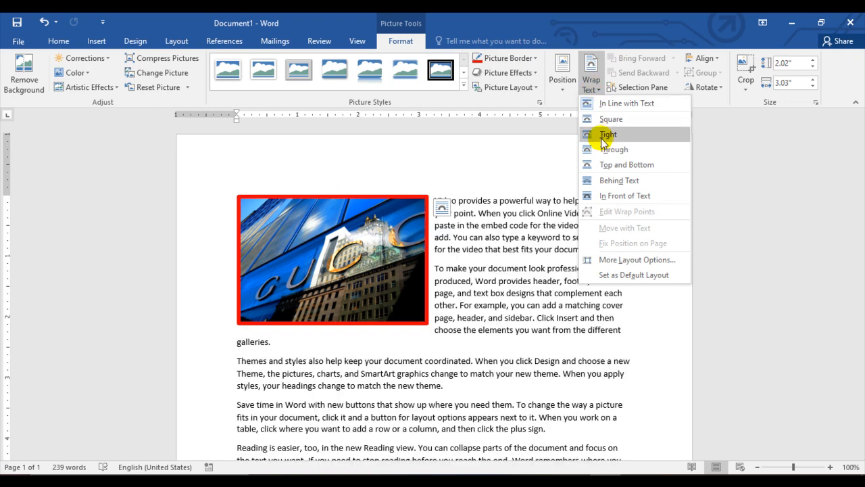
click(601, 138)
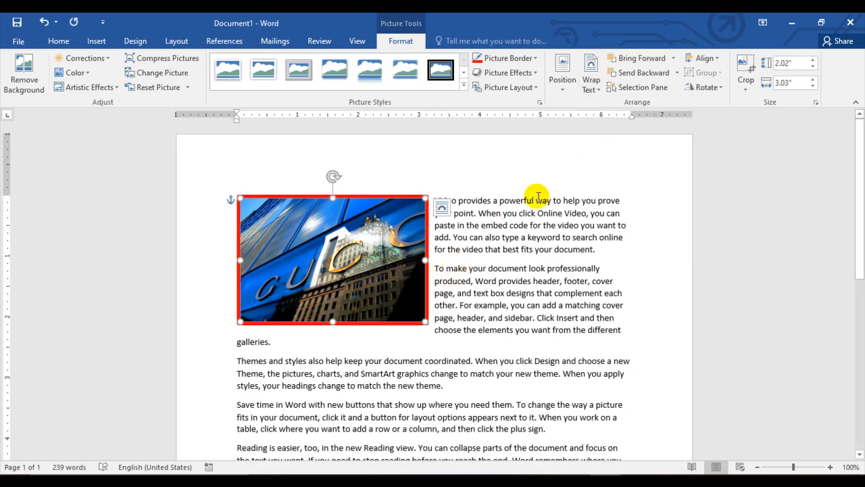
click(594, 84)
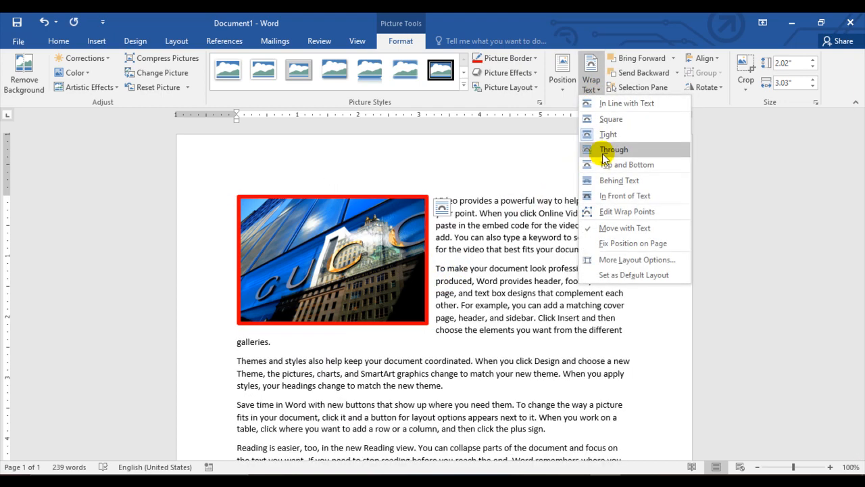
click(605, 153)
drag(374, 311, 419, 381)
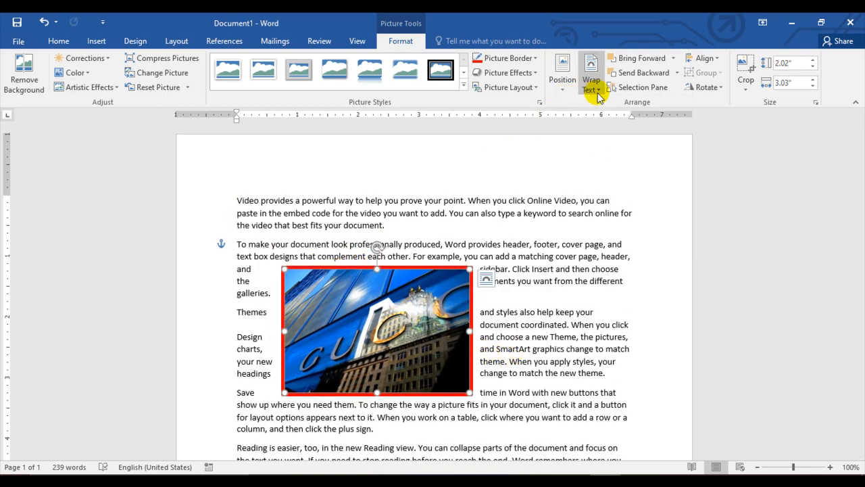
Try Top and Bottom text wrapping on the picture and move it between the second and third paragraphs.
click(591, 80)
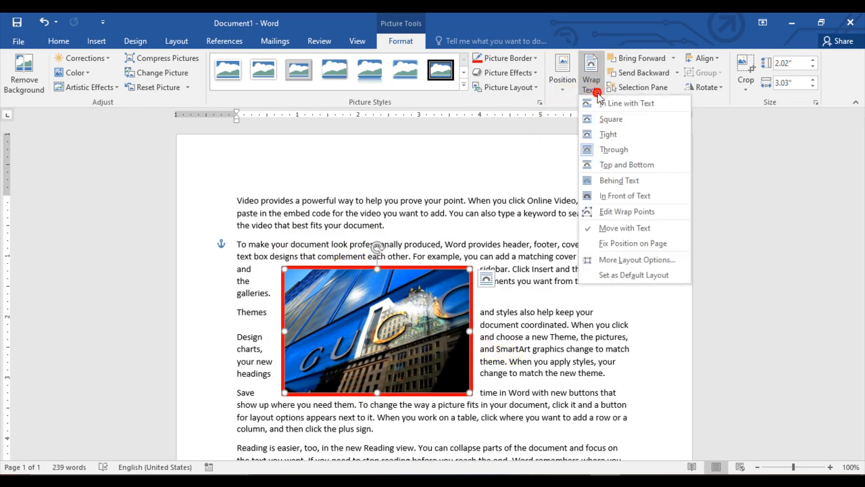
click(626, 165)
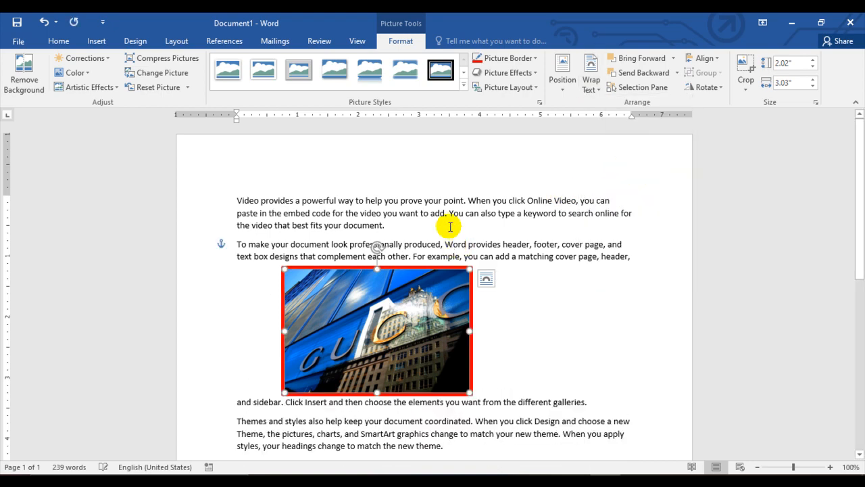
drag(380, 331, 414, 338)
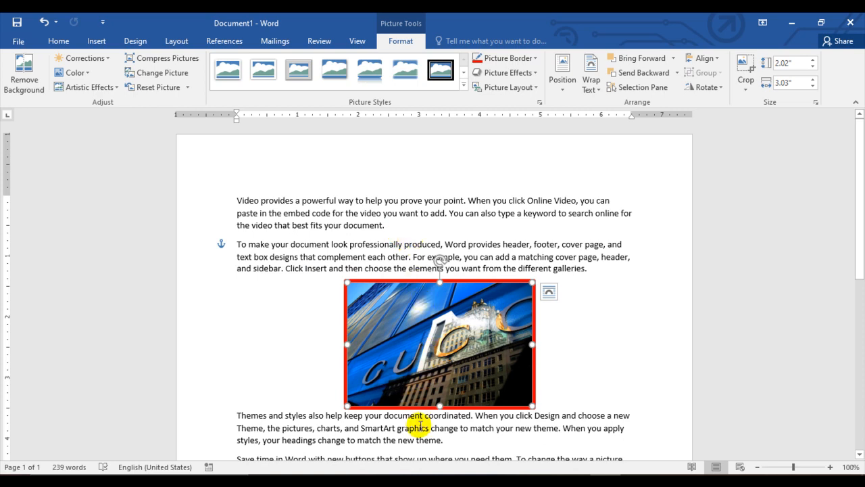
scroll(418, 429, down, 1)
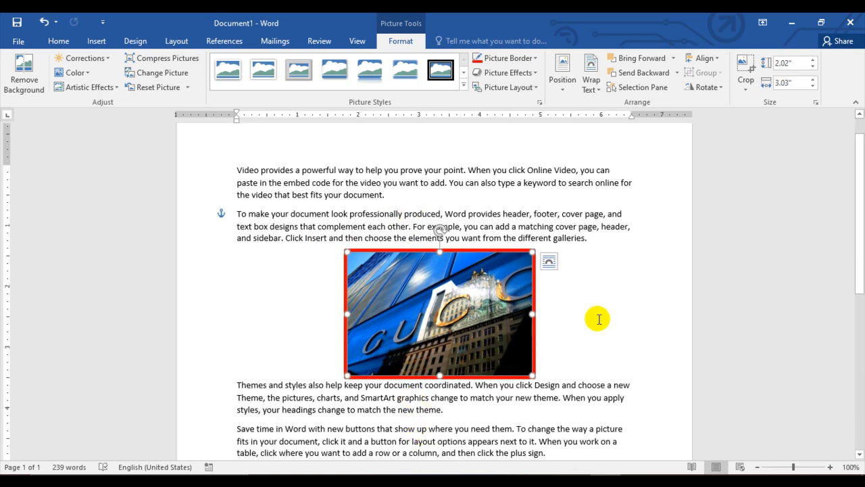
Edit the picture's wrap points, pulling the upper-left point inward over the image and keeping the lower-left one at its corner.
click(591, 73)
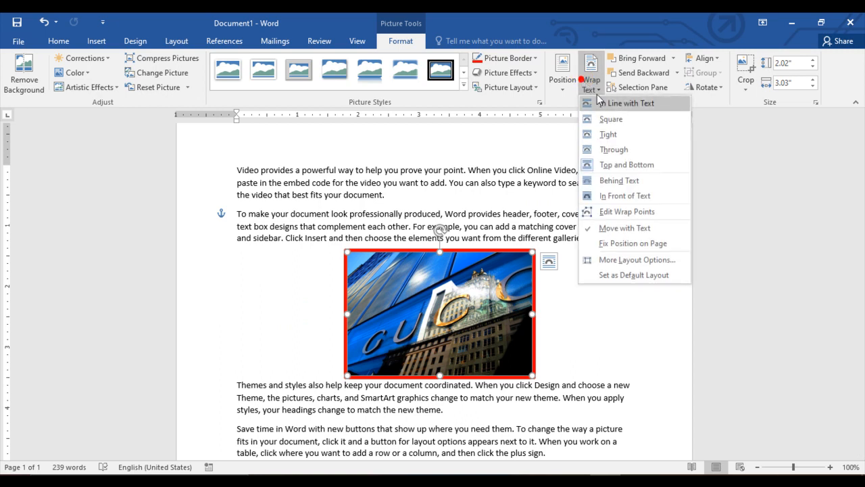
click(634, 169)
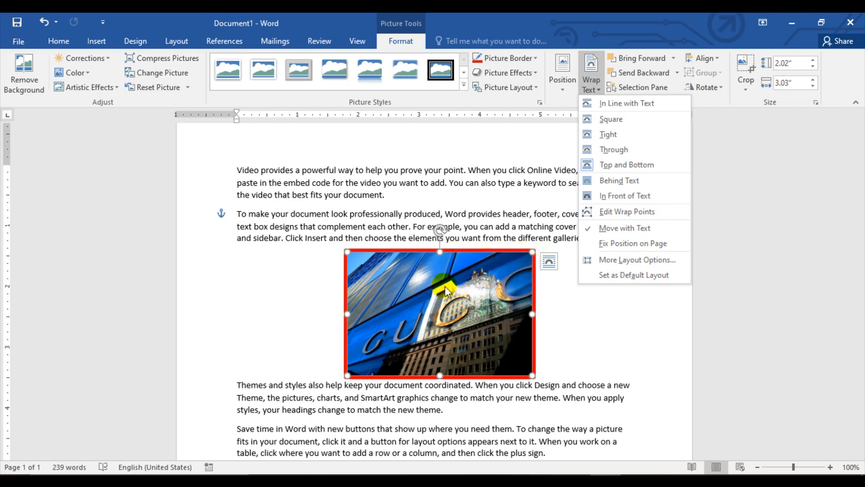
click(616, 210)
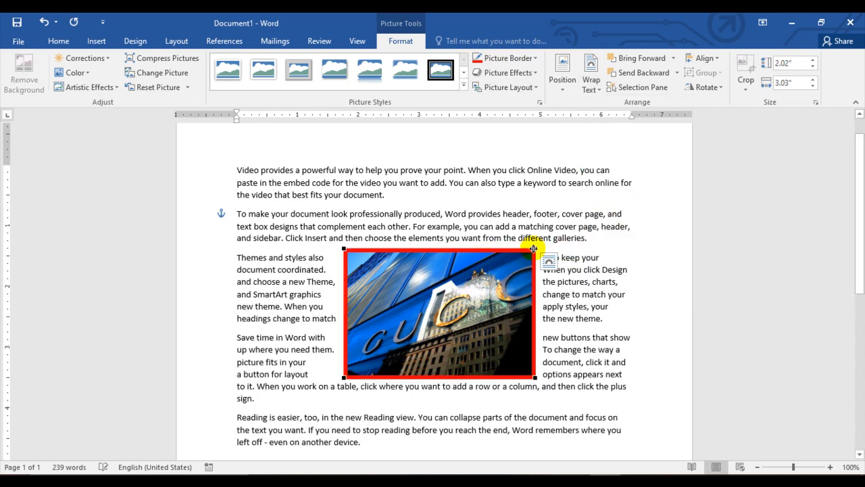
drag(534, 249, 468, 287)
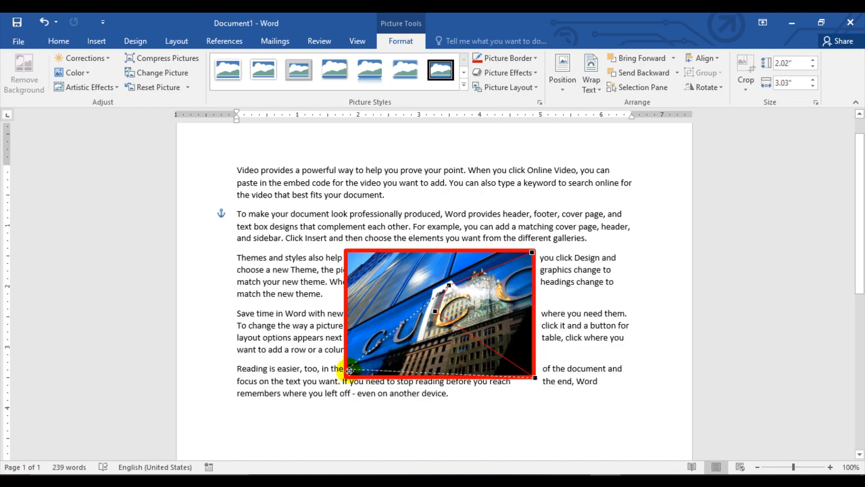
drag(353, 368, 348, 375)
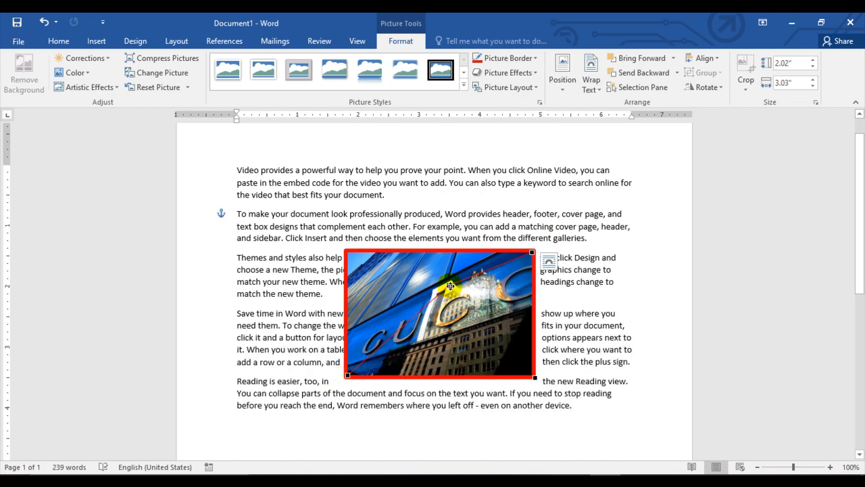
drag(442, 286, 395, 283)
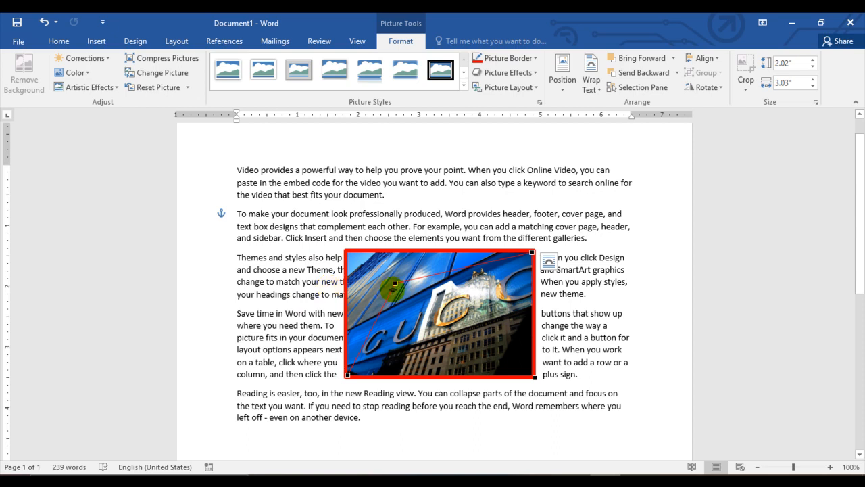
Spread the four wrap points well outside the picture's corners, and turn off Move with Text to fix its position on the page.
drag(393, 284, 302, 228)
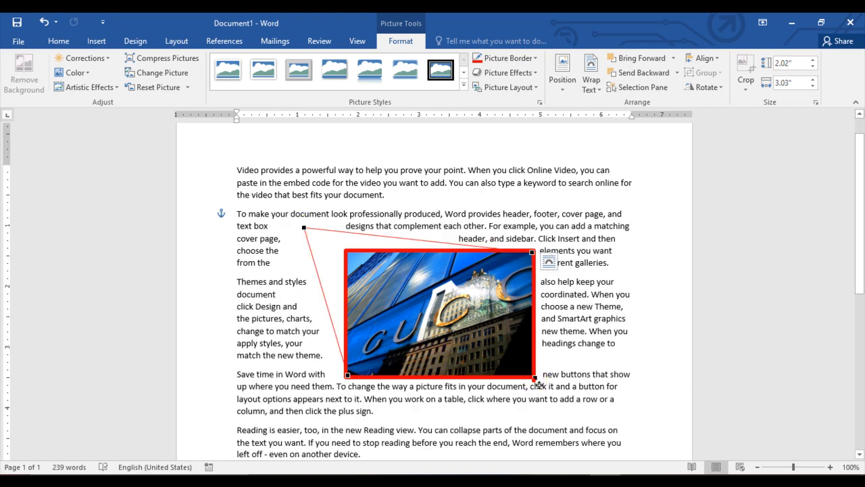
drag(534, 378, 586, 423)
drag(533, 250, 587, 220)
drag(351, 371, 322, 426)
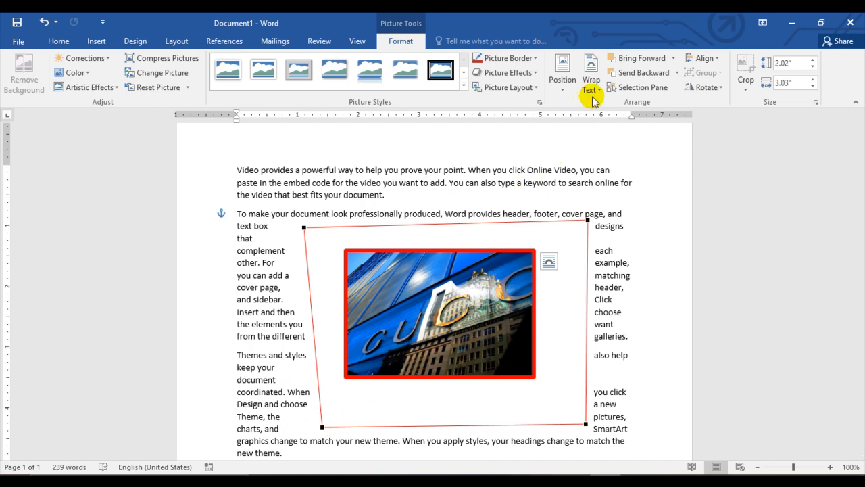
click(591, 80)
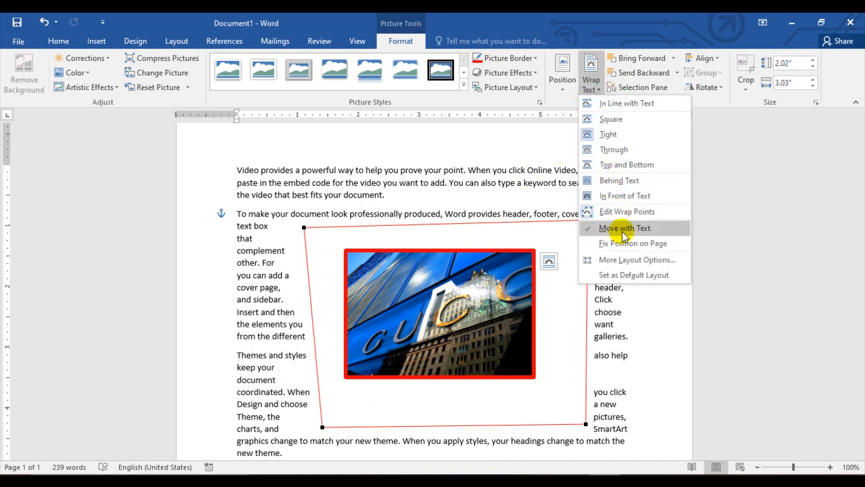
click(624, 230)
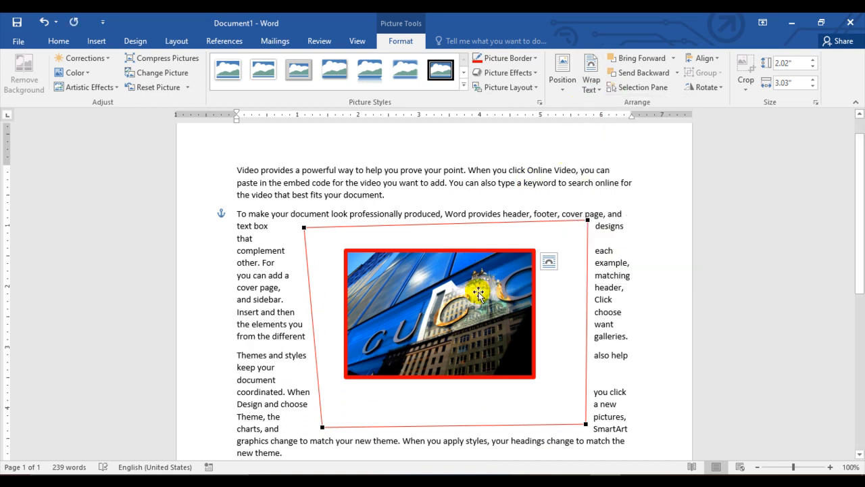
Try the Square, Tight, Through, Top and bottom, and In front of text styles in the layout options, and discard the choice.
click(591, 81)
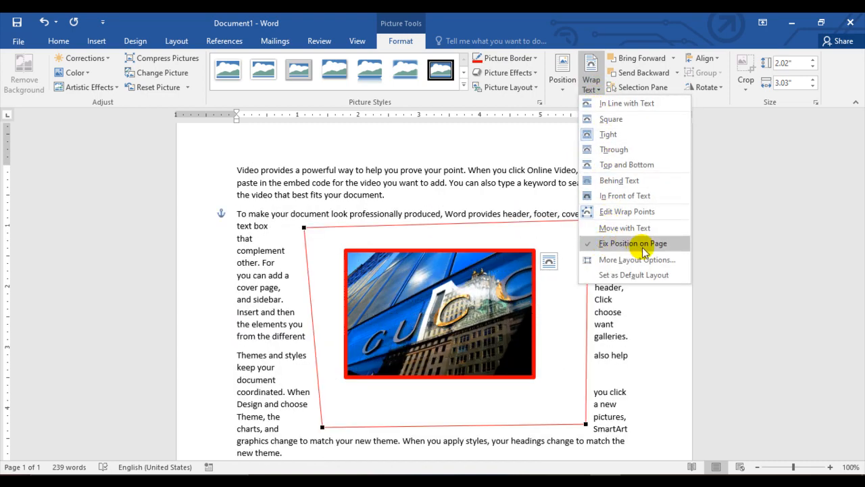
click(612, 260)
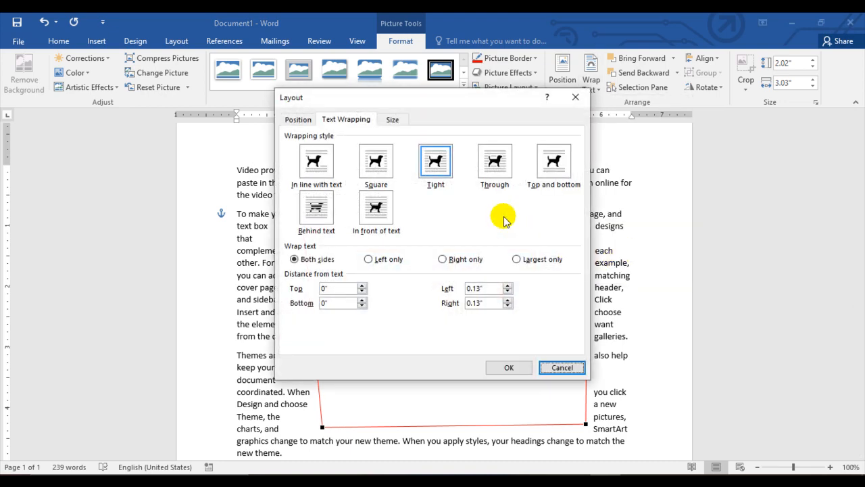
click(375, 175)
click(436, 163)
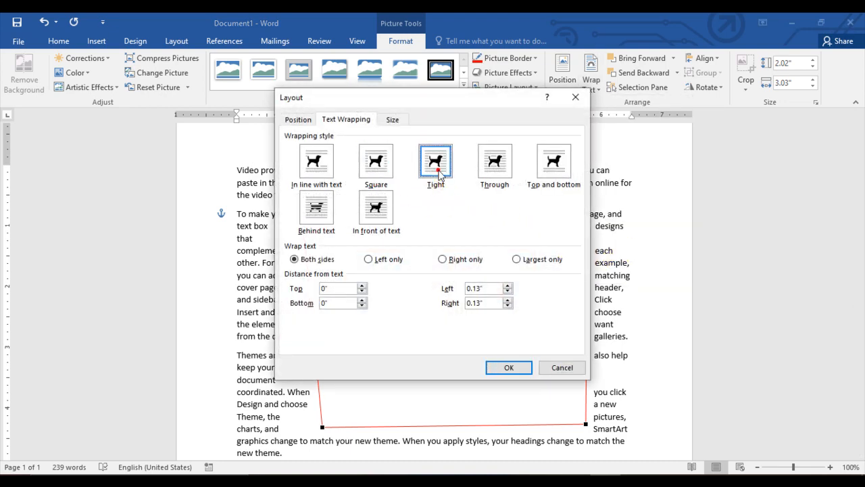
click(493, 172)
click(558, 169)
click(387, 210)
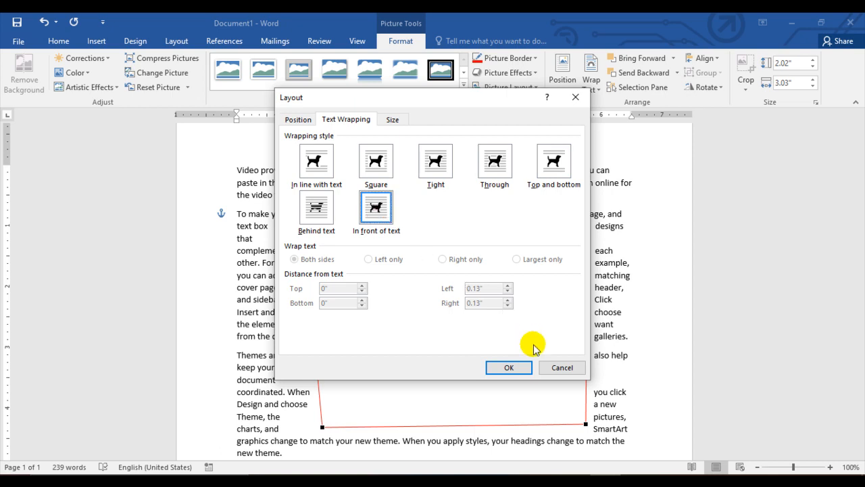
click(561, 367)
Set the picture's current layout as the default layout.
click(593, 90)
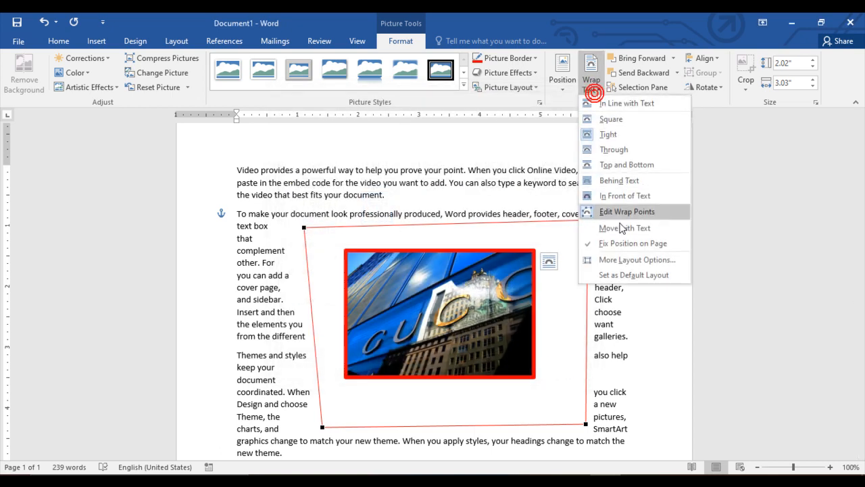
click(621, 276)
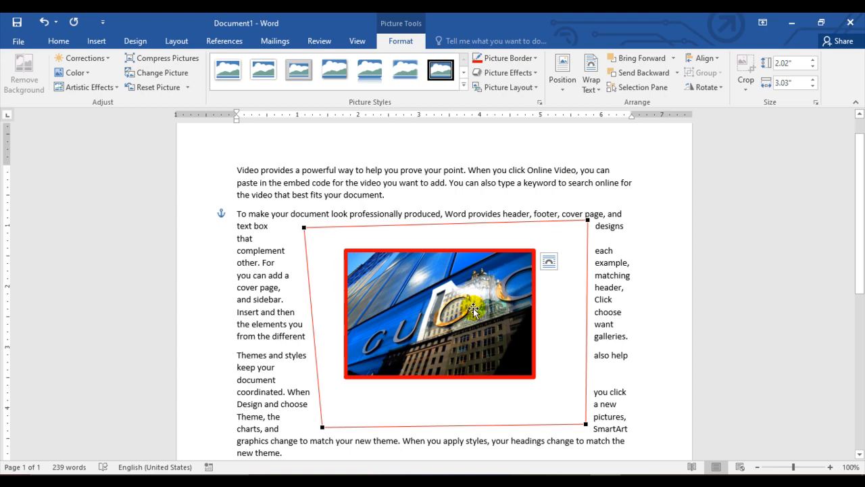
Undo the position, wrap point and Top and Bottom wrapping changes, back to the picture's Through wrapping.
key(ctrl+z)
key(ctrl+z)
key(ctrl+z)
key(ctrl+z)
key(ctrl+z)
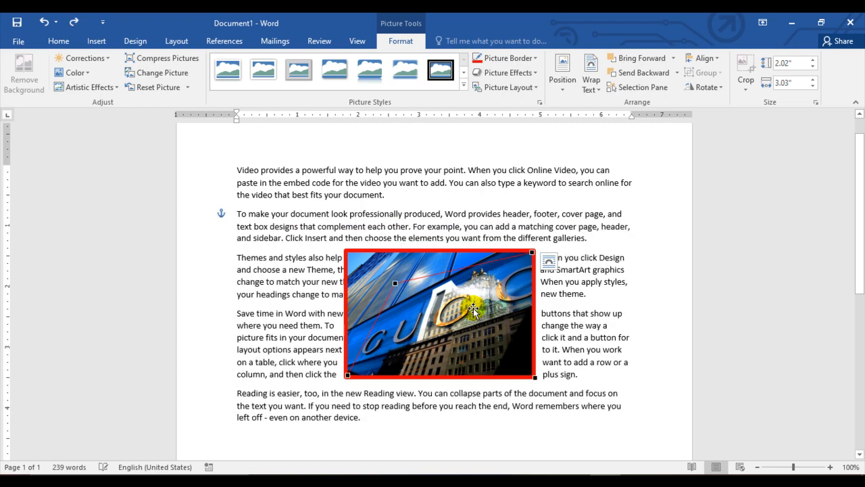
key(ctrl+z)
key(ctrl+z)
key(ctrl+z)
key(ctrl+z)
key(ctrl+z)
key(ctrl+z)
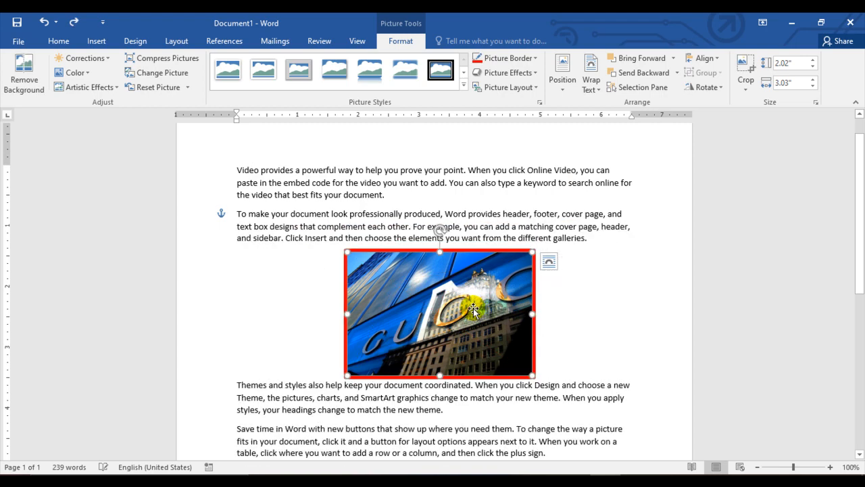
key(ctrl+z)
key(ctrl+z)
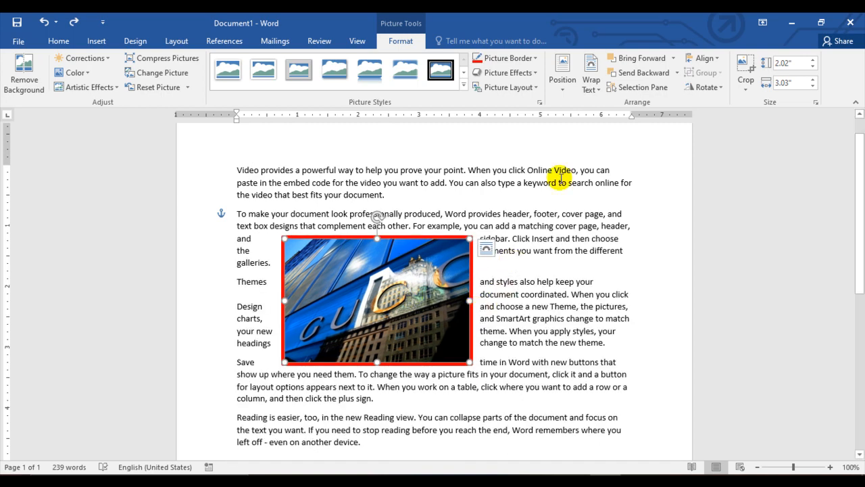
Move the picture slightly right and up, centring it within the second and third paragraphs.
drag(406, 297, 453, 283)
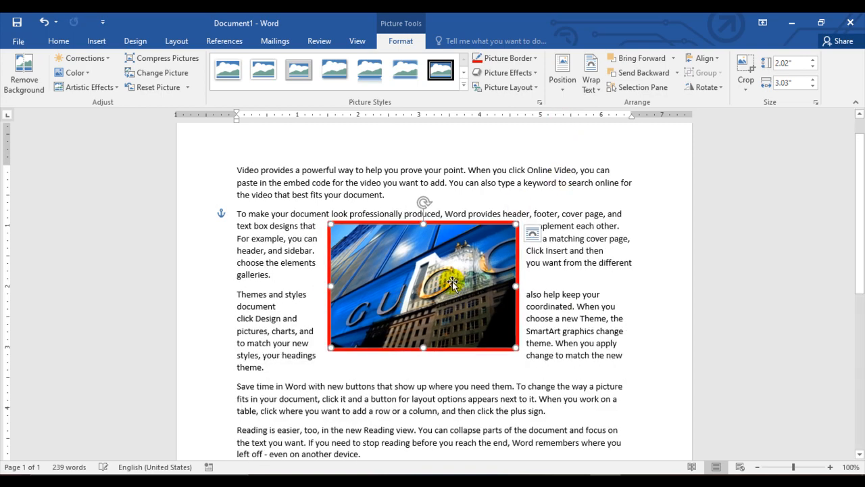
Use the Selection pane to hide and show the picture several times, ending with it shown, and close the pane.
click(630, 89)
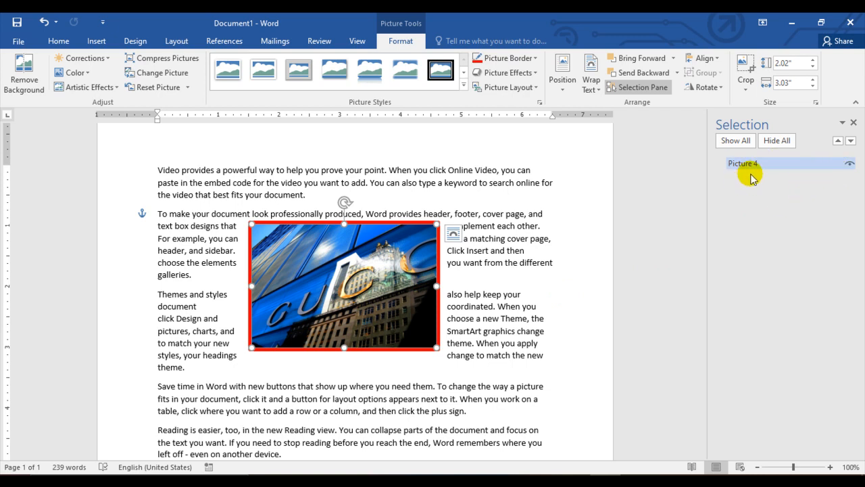
click(850, 165)
click(850, 165)
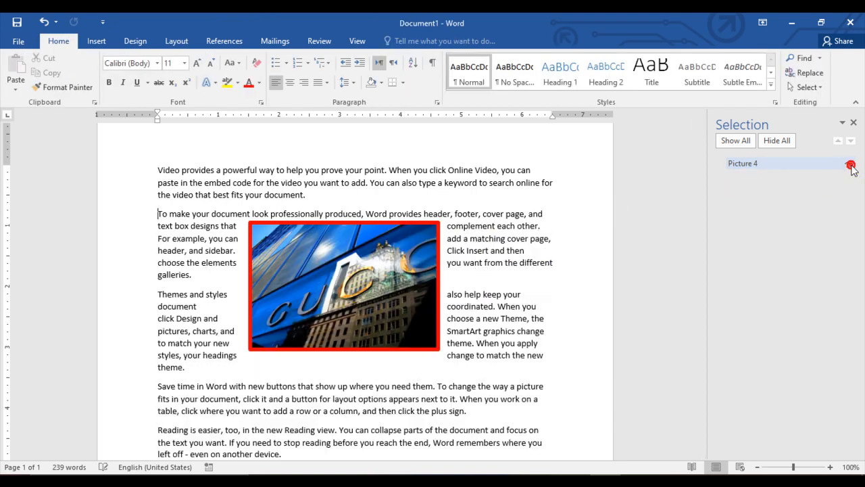
click(850, 166)
click(850, 165)
click(851, 166)
click(851, 166)
click(850, 165)
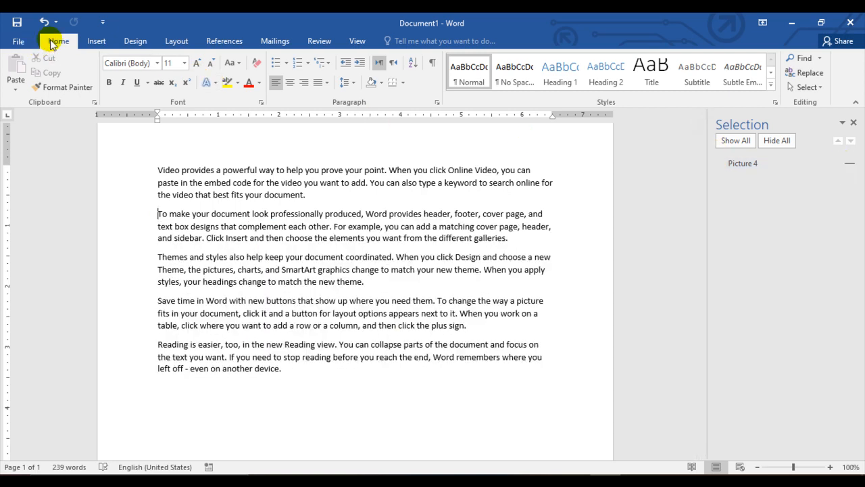
click(849, 161)
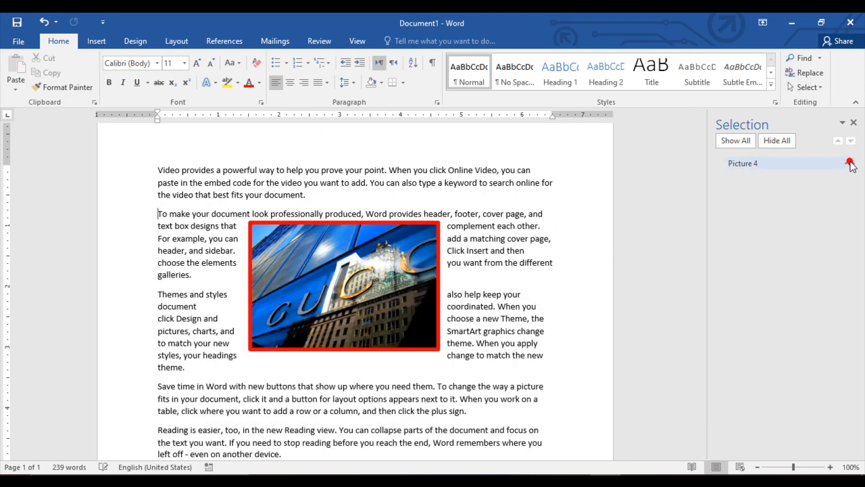
click(367, 283)
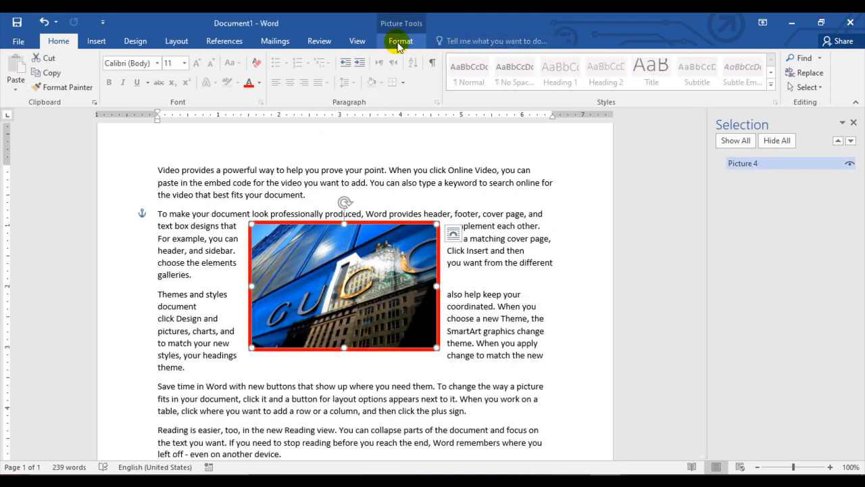
click(400, 42)
click(656, 94)
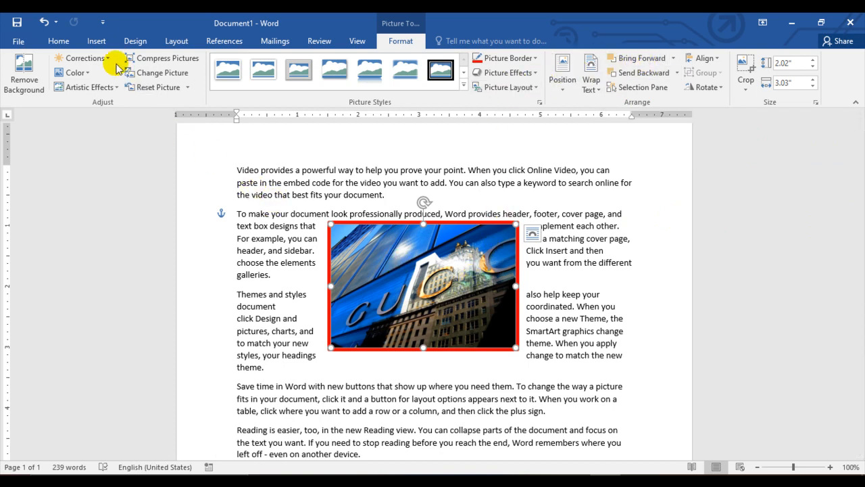
Insert the blue interior picture, the pexels JPG ending in 2808402, from the Downloads folder.
click(100, 42)
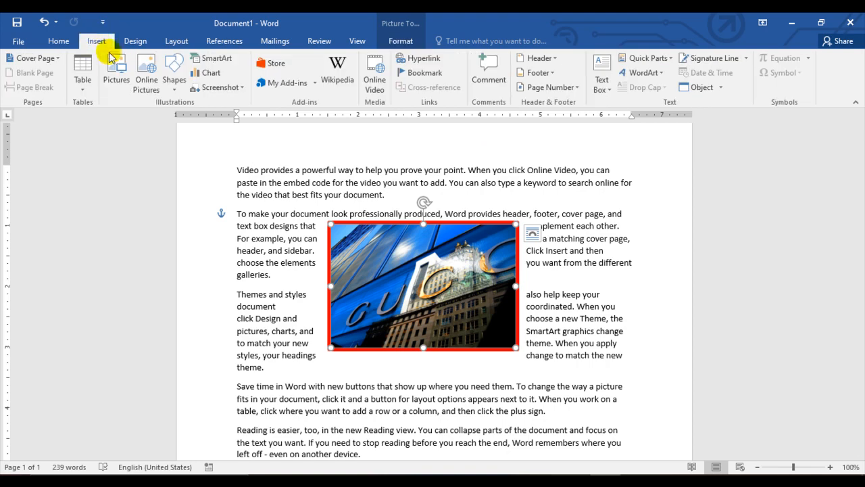
click(114, 73)
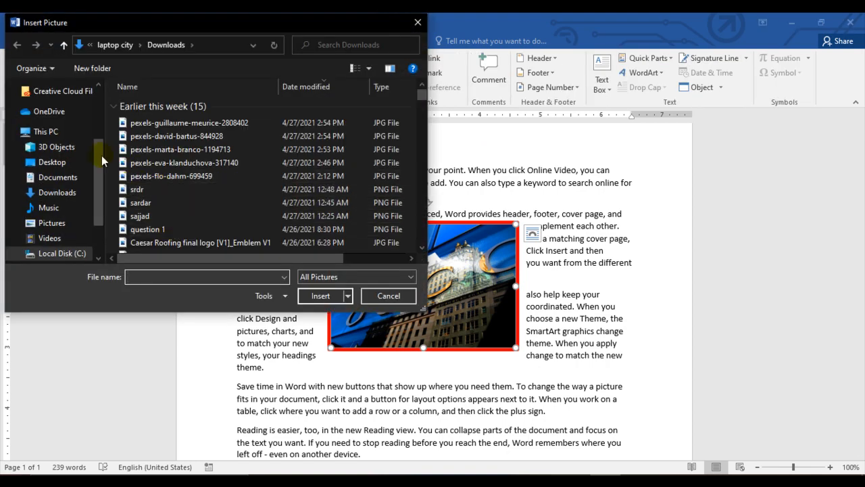
click(58, 194)
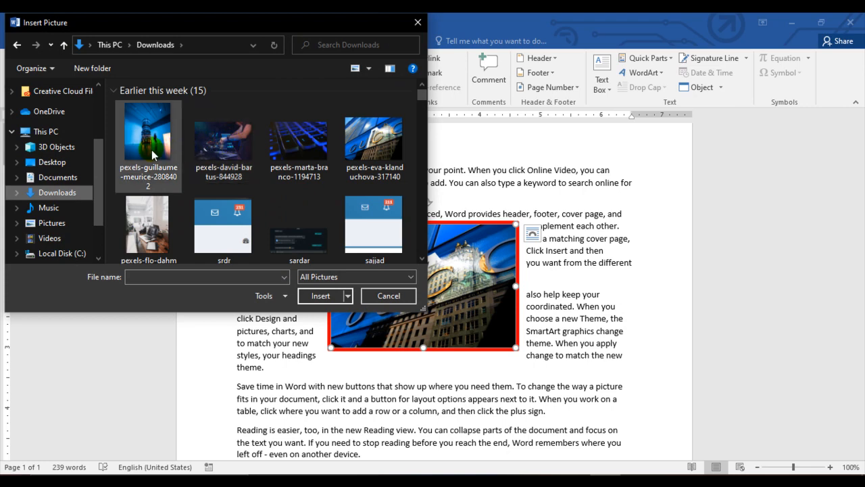
click(151, 150)
click(323, 297)
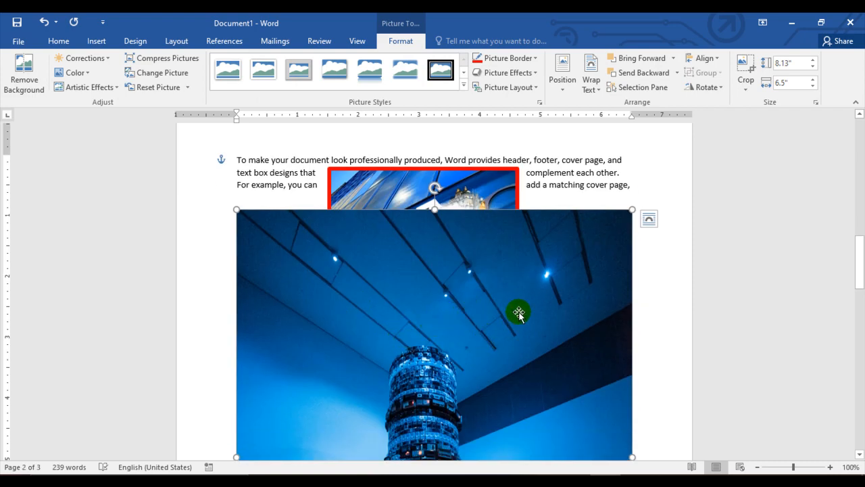
Resize the inserted tower picture to about 4.71 by 3.77 inches and move it over the lower half of the red-bordered picture.
click(559, 88)
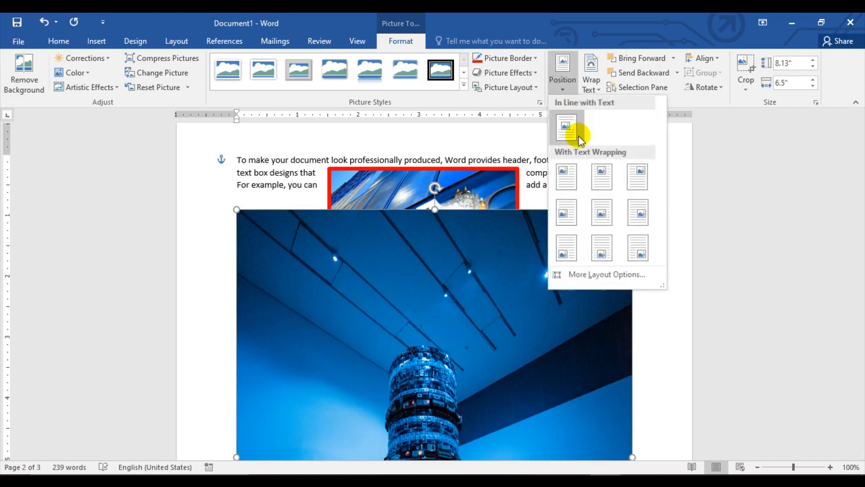
click(607, 178)
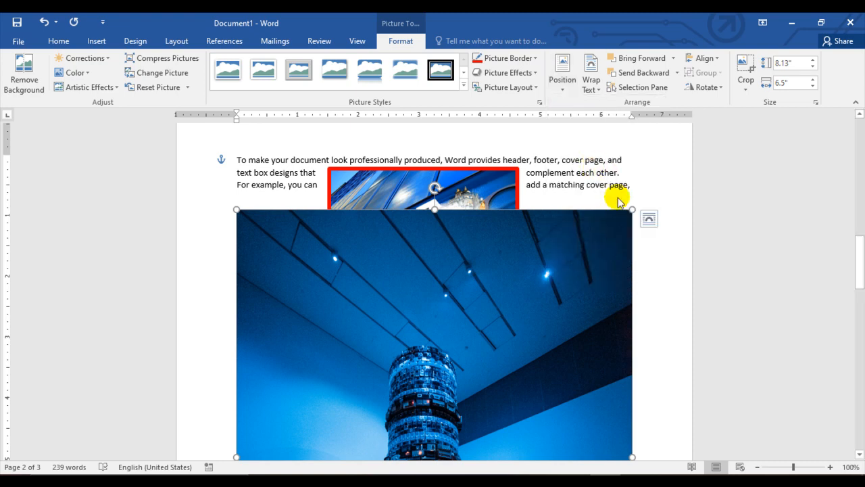
drag(631, 207, 465, 359)
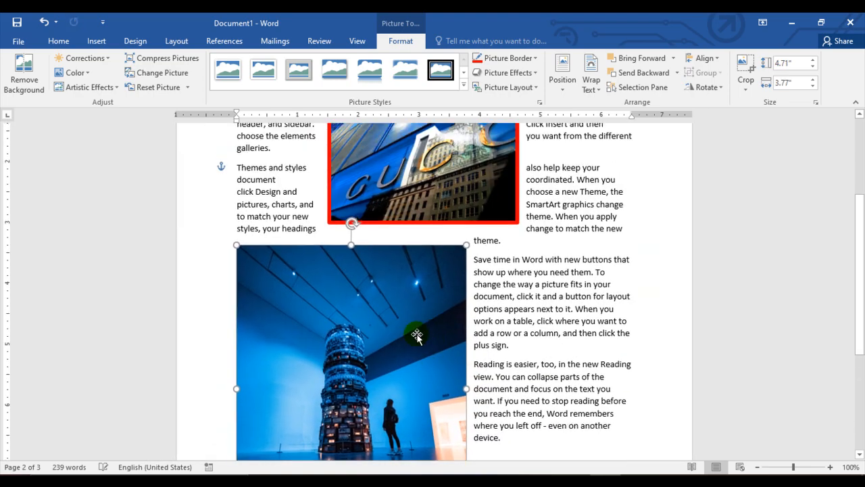
drag(384, 365, 456, 246)
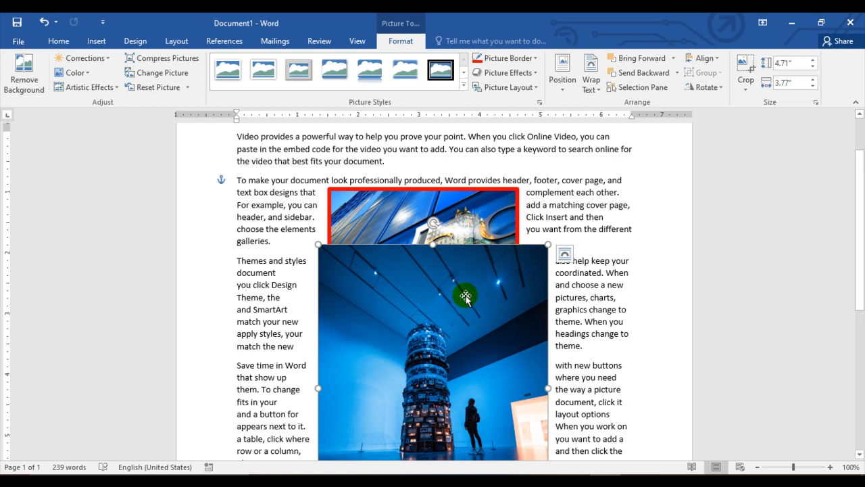
Send the tower picture behind the red-bordered one, and try sending the red-bordered picture backward before bringing it forward again.
click(634, 72)
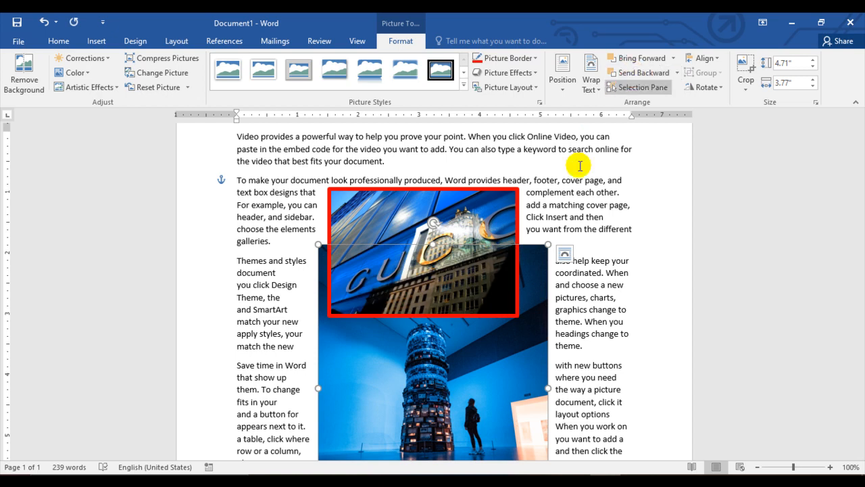
click(521, 381)
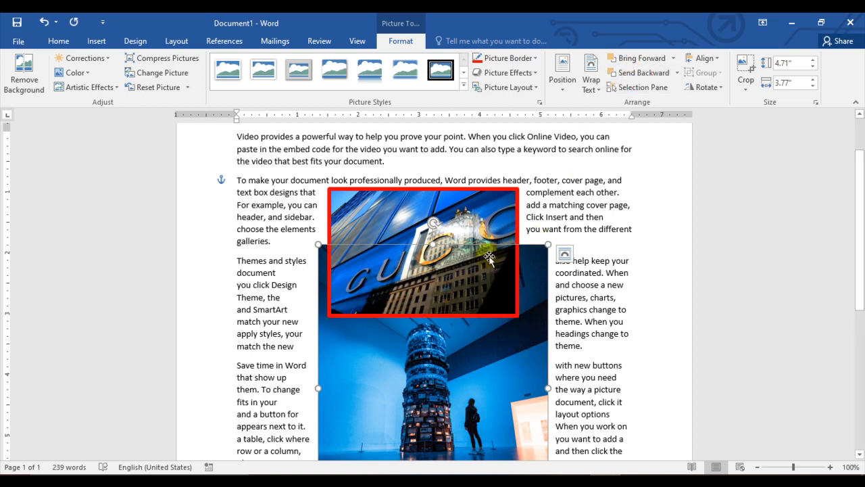
click(484, 217)
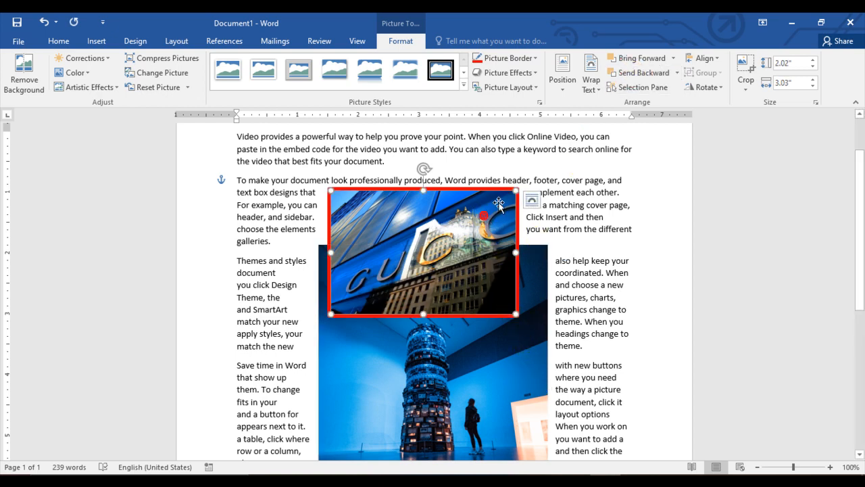
click(639, 72)
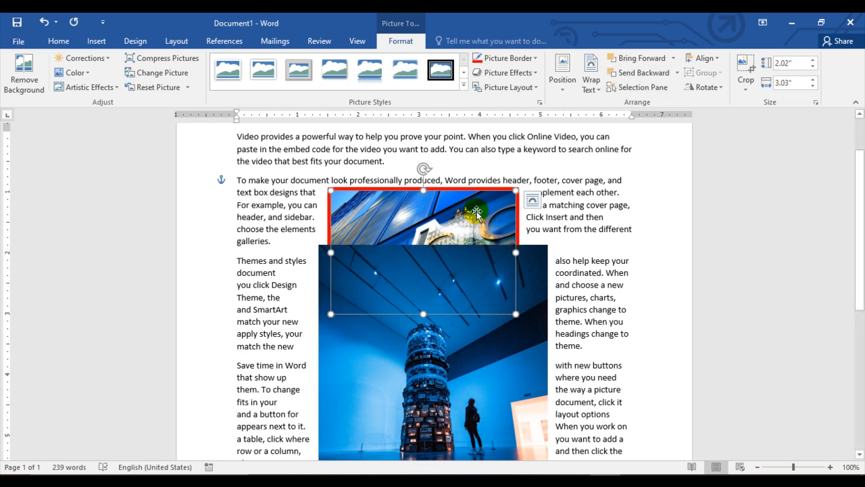
click(638, 58)
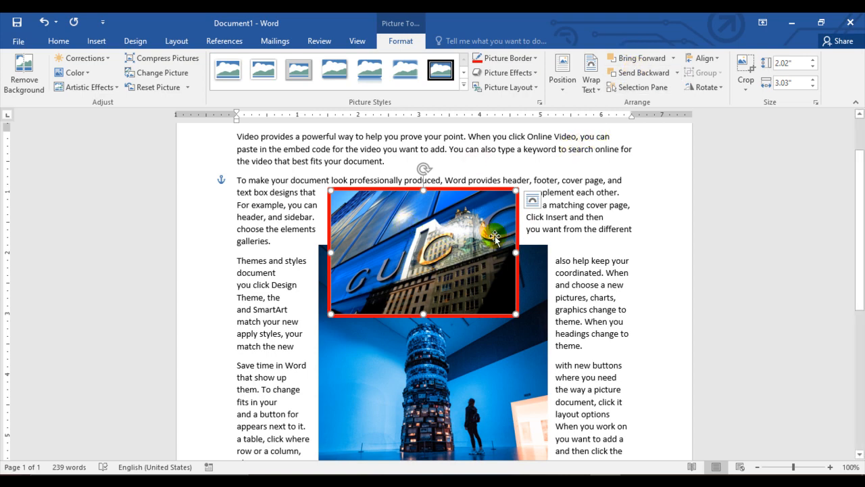
Align the red-bordered picture to the margins with Align Left, Align Center and Align Right in turn.
click(705, 59)
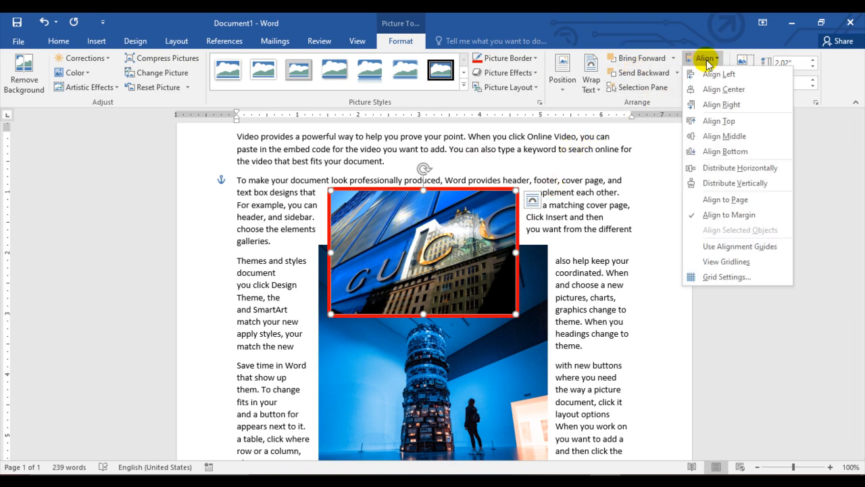
click(714, 75)
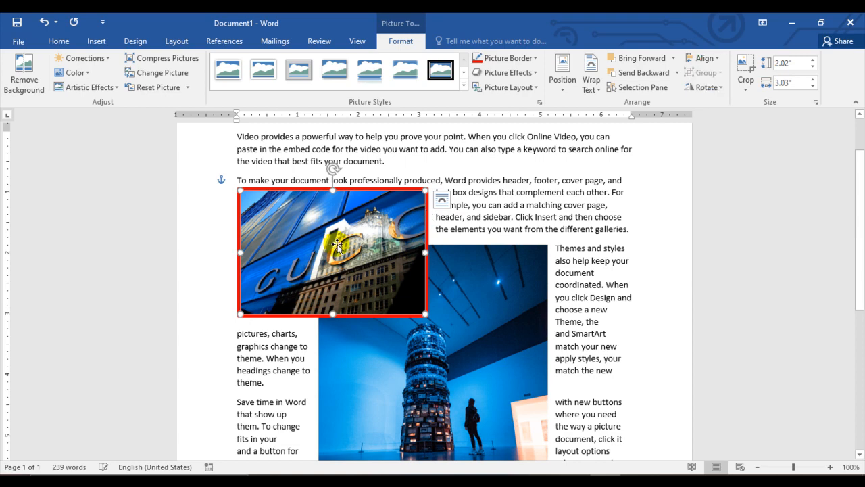
click(706, 59)
click(712, 90)
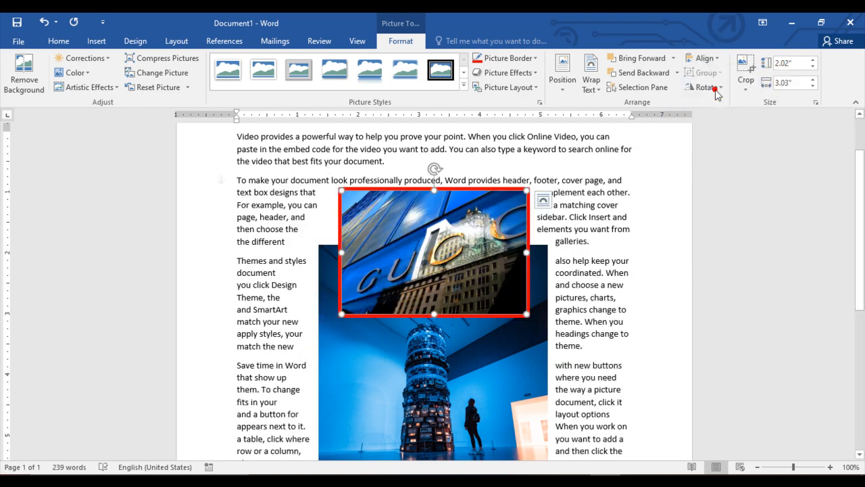
click(708, 59)
click(718, 104)
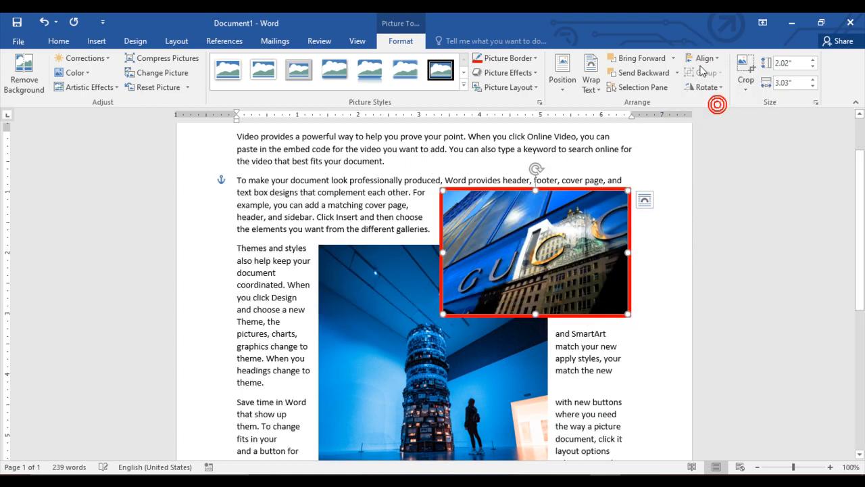
Apply Align Middle and Distribute Vertically to the red-bordered picture relative to the margins.
click(705, 59)
click(714, 142)
click(704, 59)
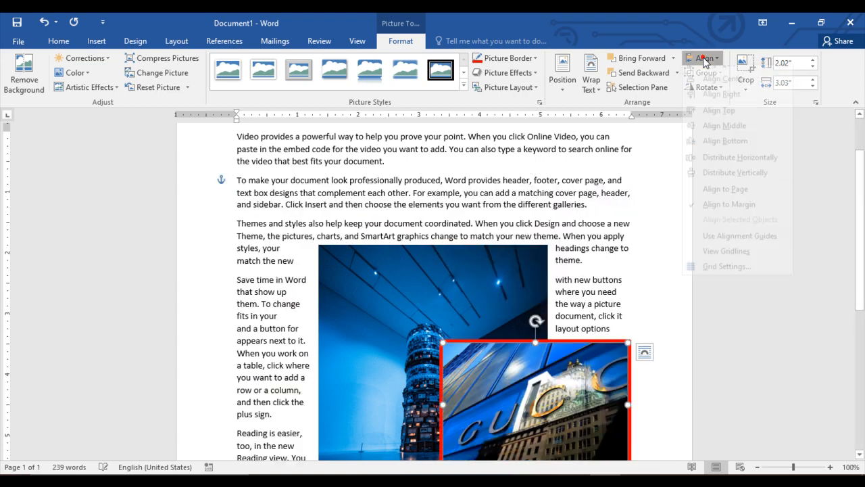
click(718, 183)
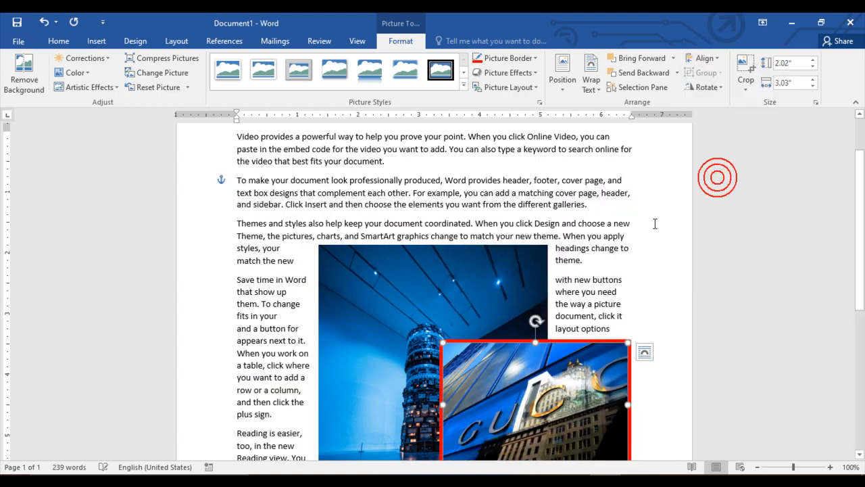
Move the red-bordered picture back over the tower picture's upper edge and enlarge it to about 2.06 by 3.08 inches.
drag(535, 391, 407, 212)
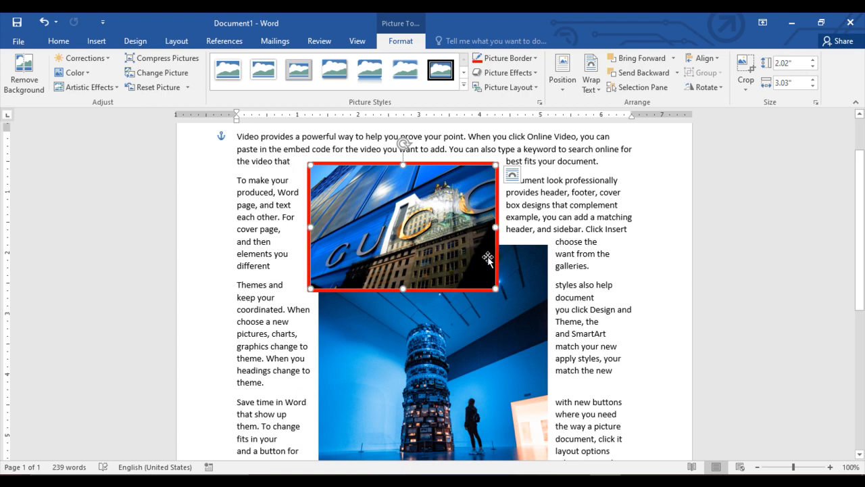
drag(423, 231, 437, 242)
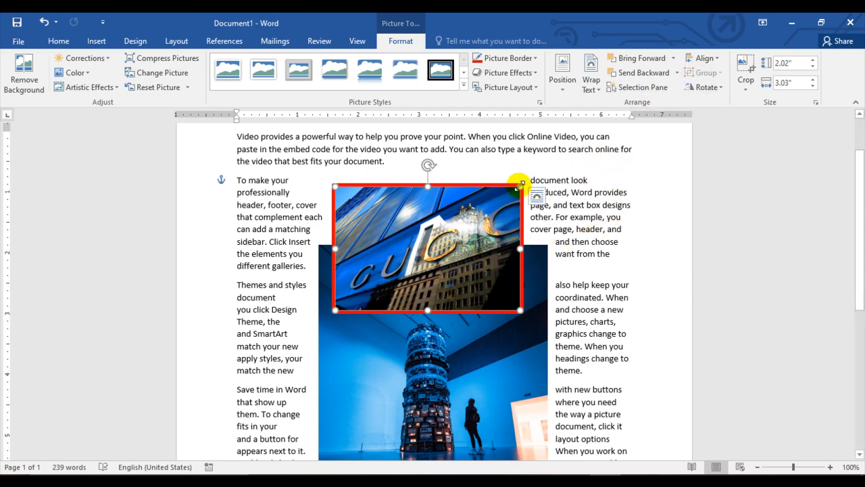
mouse_move(519, 186)
mouse_down()
mouse_move(564, 156)
mouse_move(492, 207)
mouse_move(506, 191)
mouse_move(465, 242)
mouse_move(550, 178)
mouse_move(487, 206)
mouse_move(556, 178)
mouse_move(520, 185)
mouse_move(479, 216)
mouse_move(508, 168)
mouse_move(480, 212)
mouse_move(562, 154)
mouse_move(524, 182)
mouse_up()
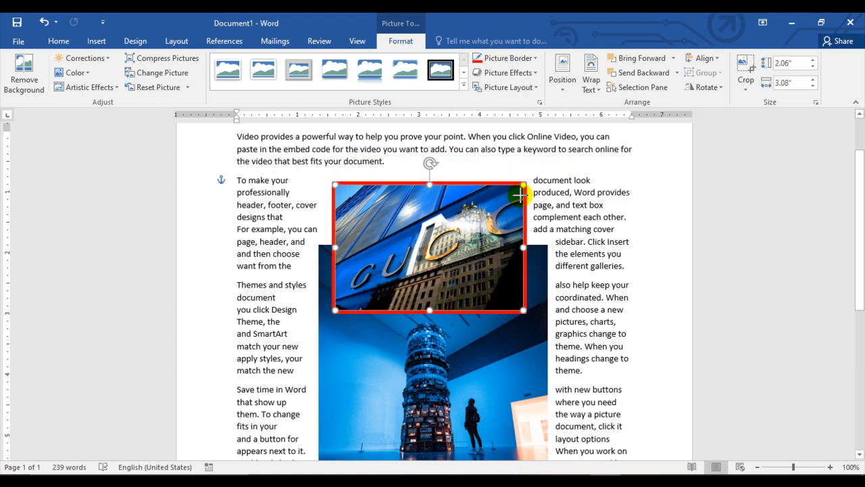
Select both the red-bordered picture and the tower picture and group them.
click(501, 353)
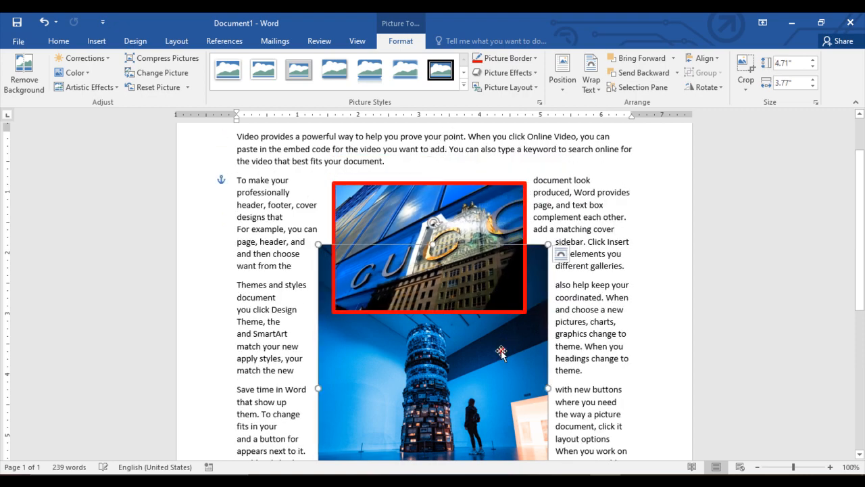
click(580, 253)
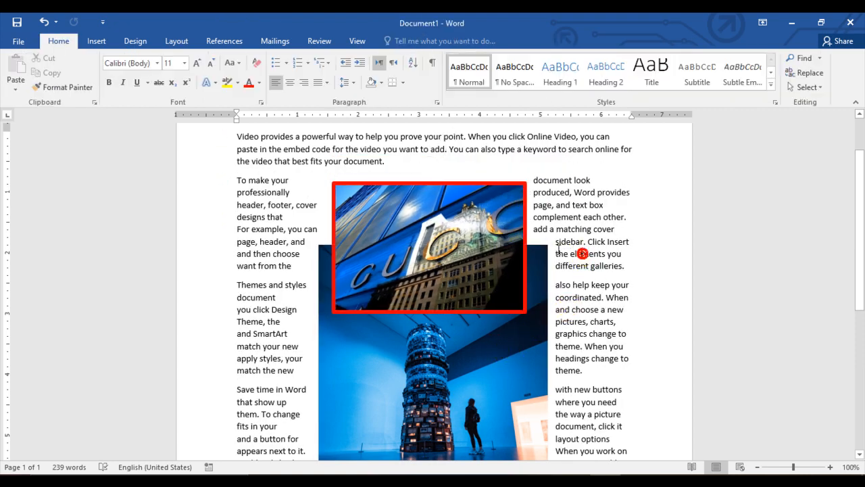
click(466, 244)
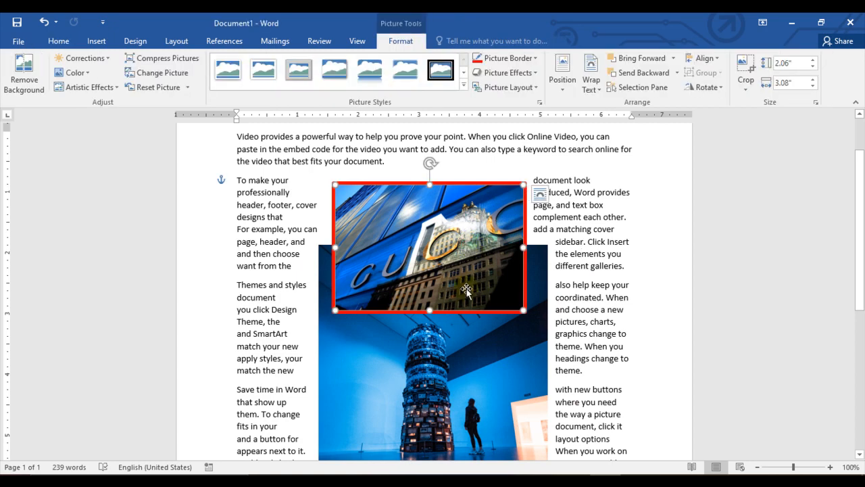
shift+click(486, 344)
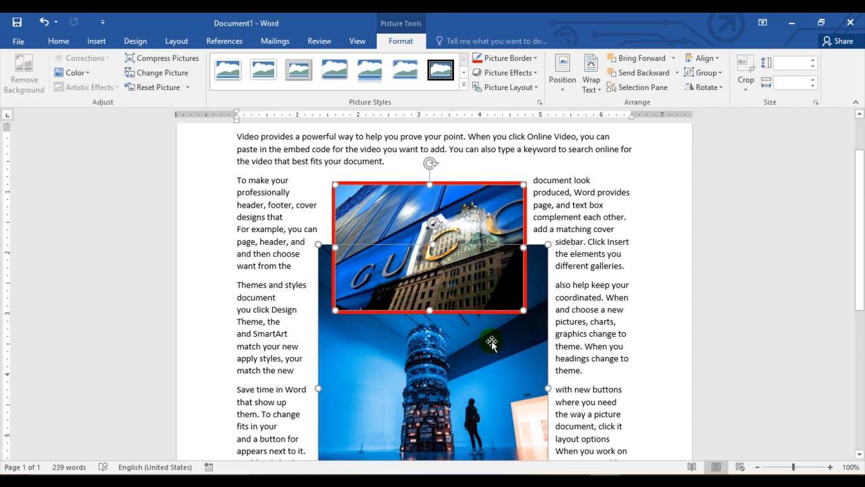
click(703, 73)
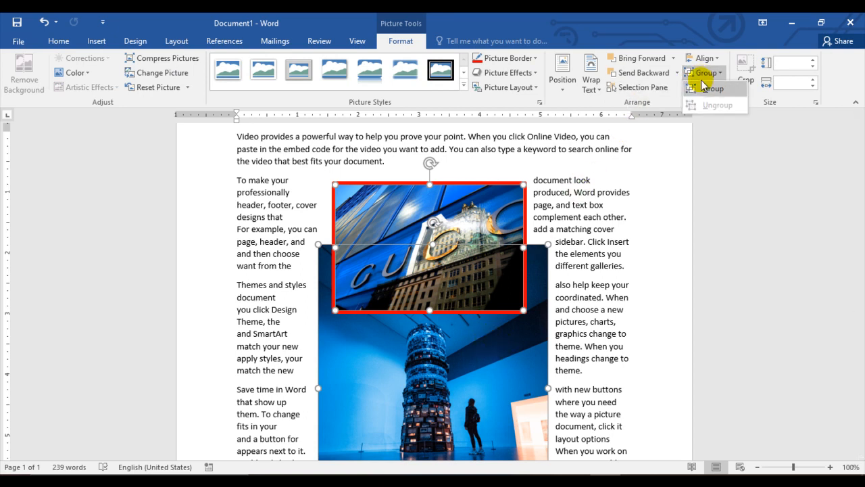
click(706, 94)
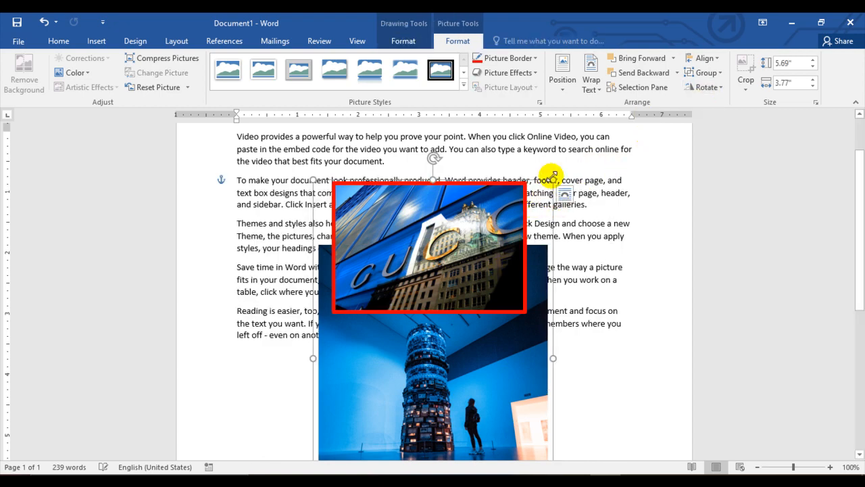
Resize the picture group, first smaller and finally to about 5.93 by 4.35 inches.
drag(553, 177, 523, 205)
drag(467, 245, 491, 244)
drag(524, 208, 589, 165)
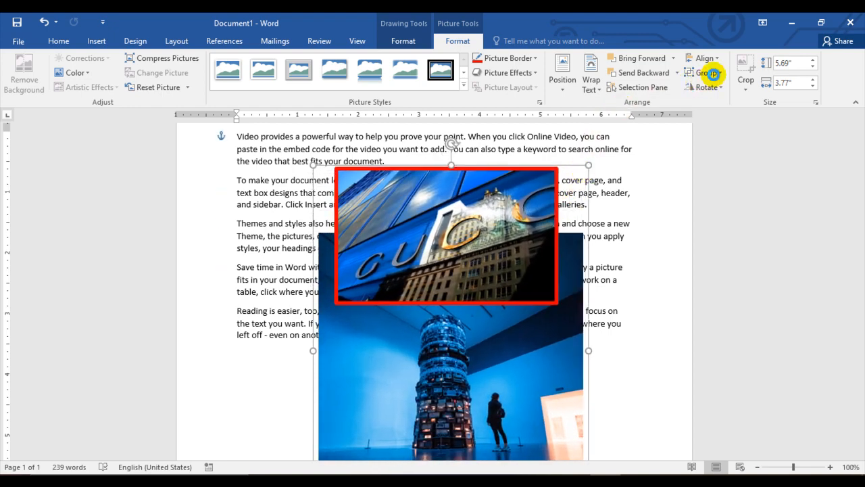
Ungroup the two pictures and deselect them.
click(717, 73)
click(717, 109)
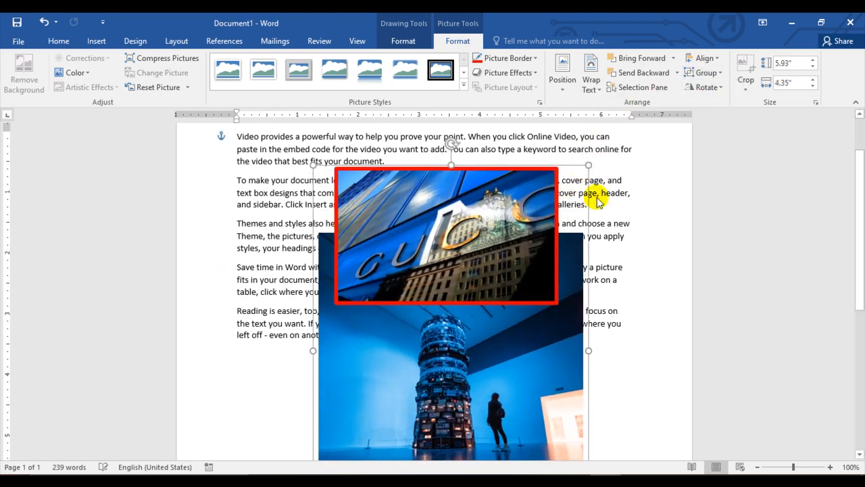
click(605, 209)
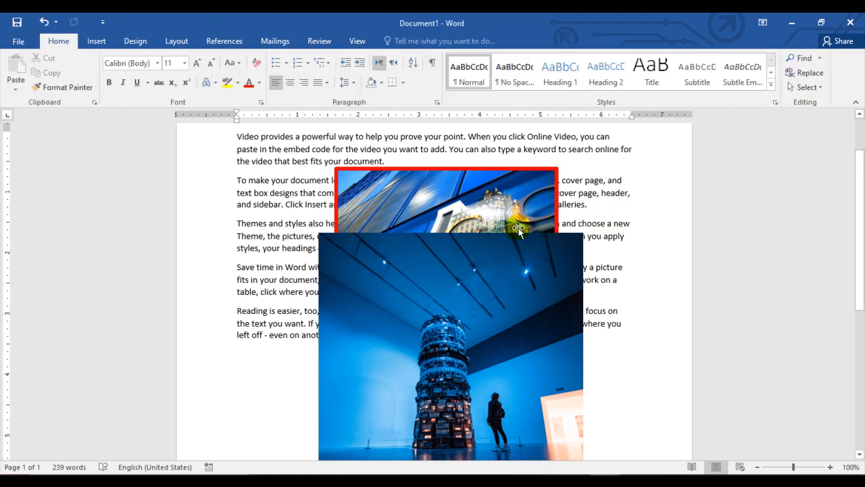
Preview the rotate and flip options on the tower picture without applying any of them.
click(517, 238)
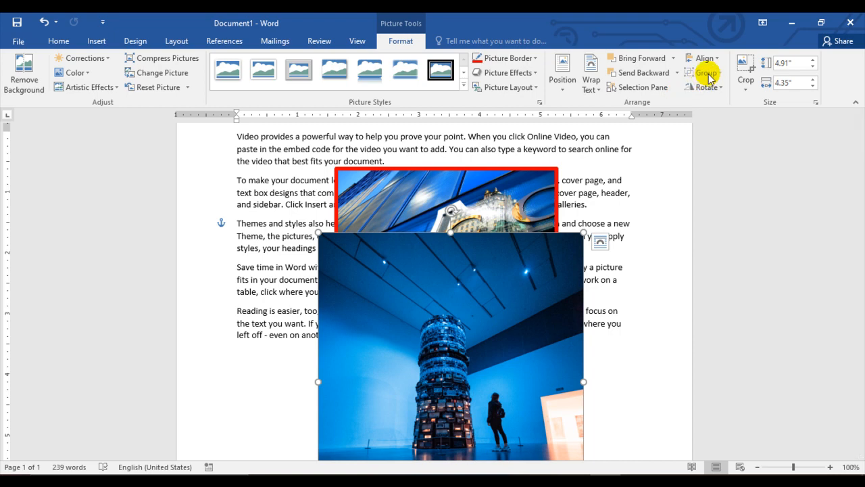
click(503, 289)
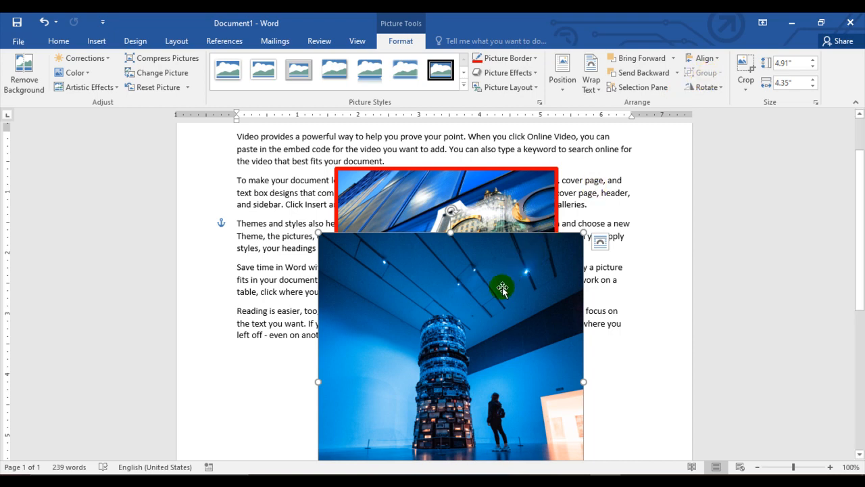
click(706, 88)
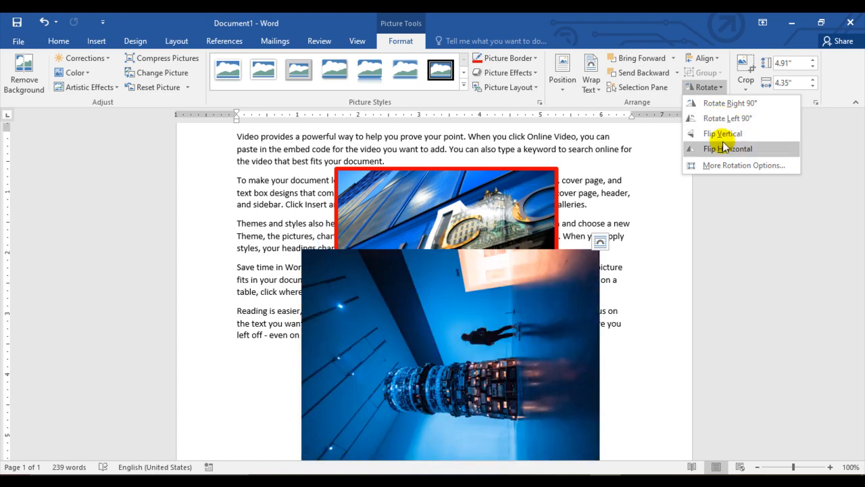
click(476, 317)
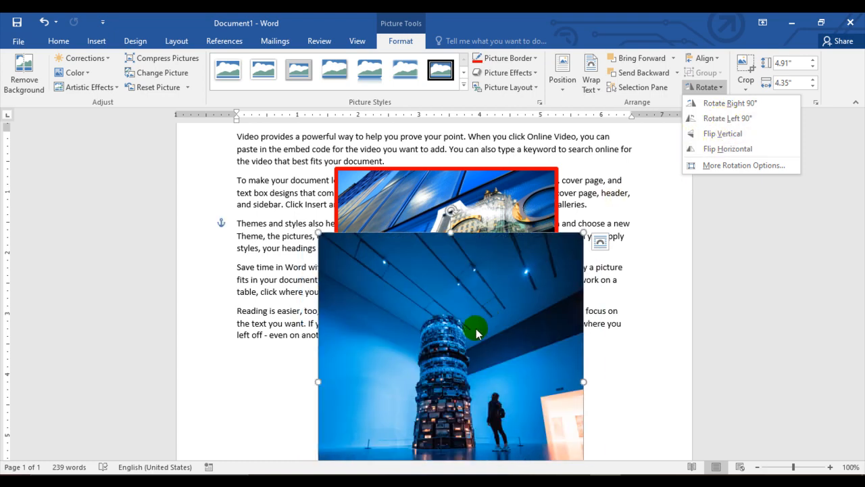
Enlarge the tower picture to about 6.63 inches high by 5.89 inches wide.
click(607, 196)
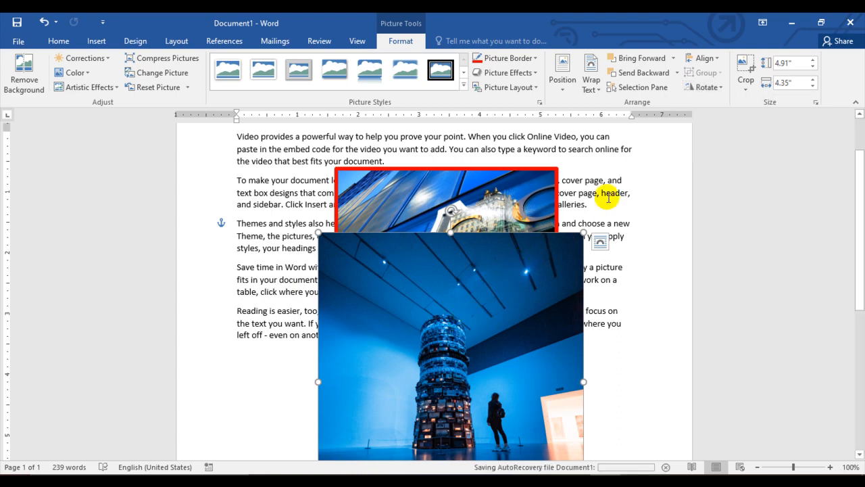
click(519, 265)
drag(583, 232, 632, 177)
drag(318, 179, 274, 129)
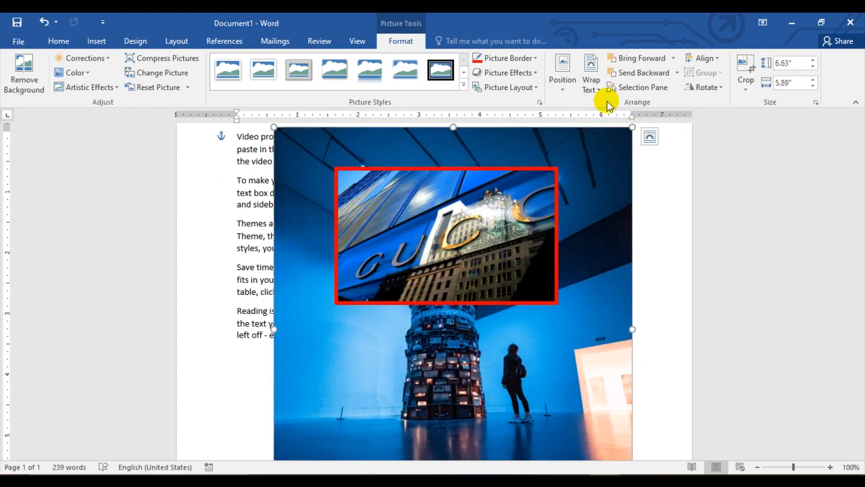
Send the red-bordered picture behind the tower picture and move the tower picture slightly down the page.
click(637, 58)
click(587, 274)
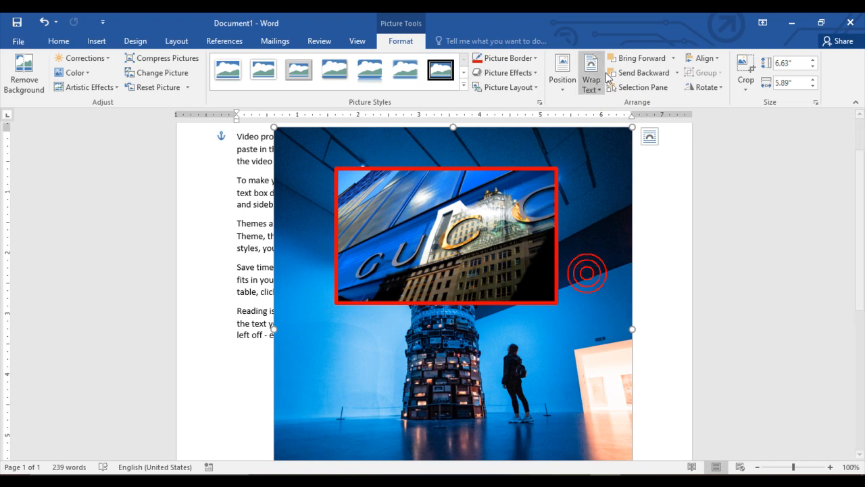
click(640, 58)
click(522, 206)
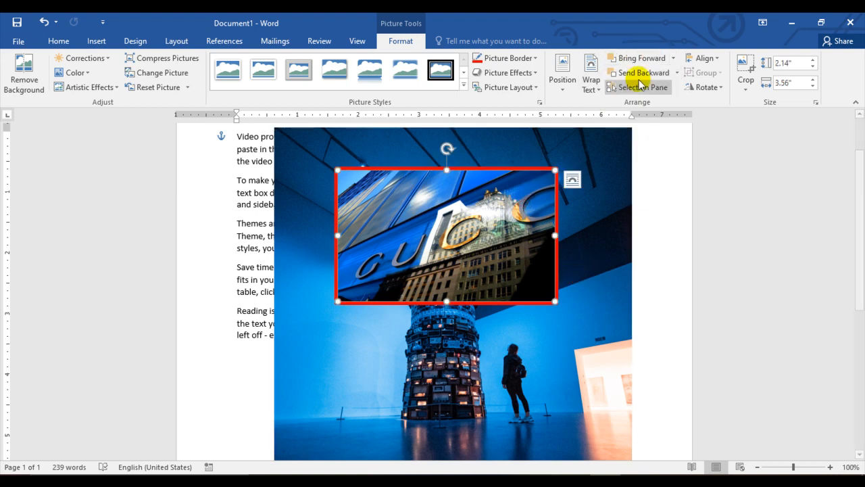
click(643, 73)
drag(607, 208, 603, 260)
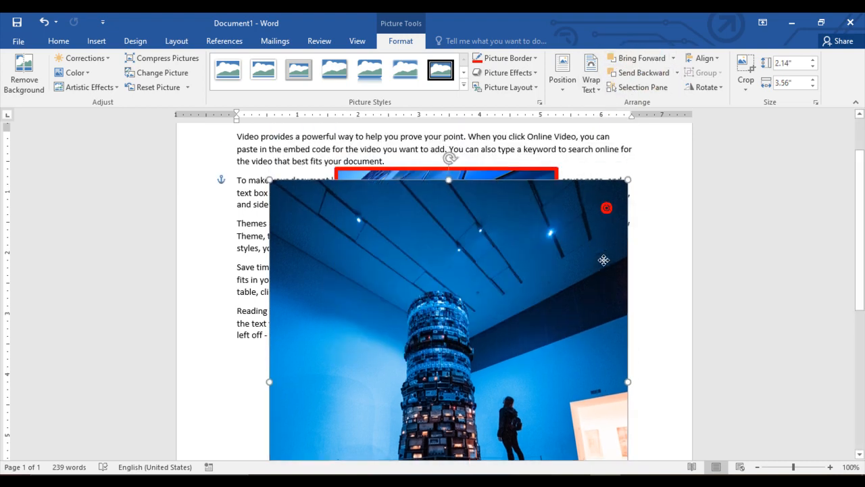
Crop the tower picture around the upper part of the tower to about 2.16 by 2.12 inches.
click(746, 66)
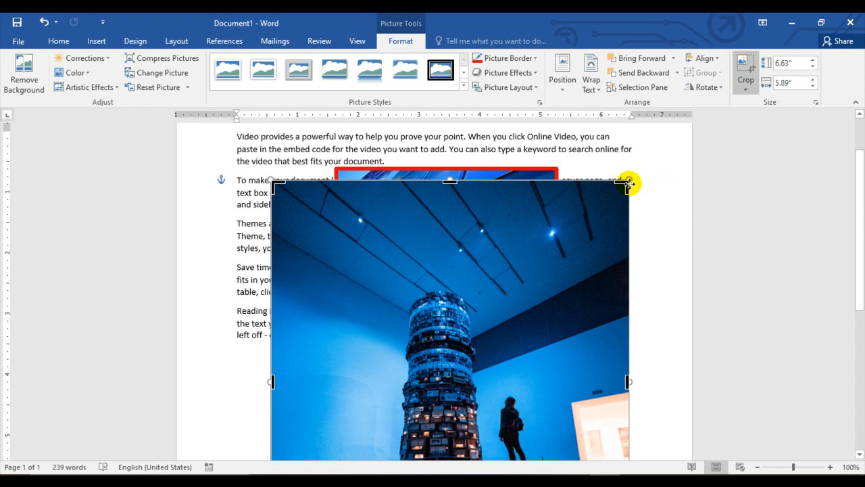
drag(623, 185, 506, 289)
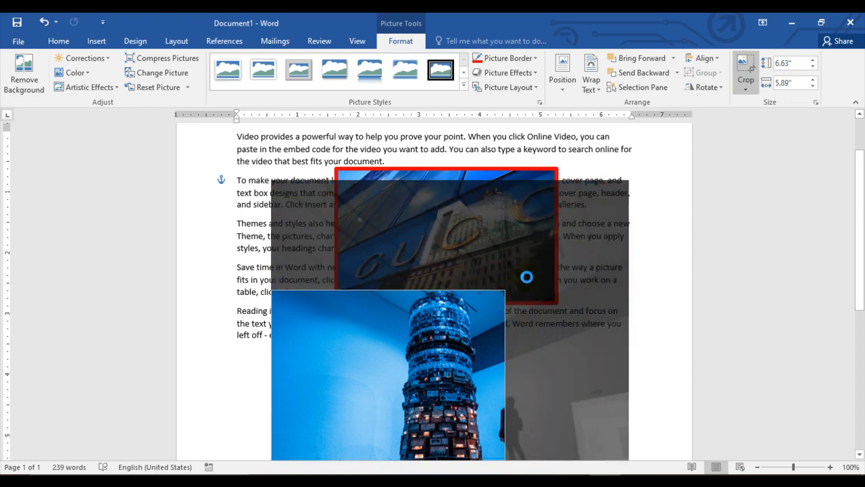
scroll(554, 252, down, 4)
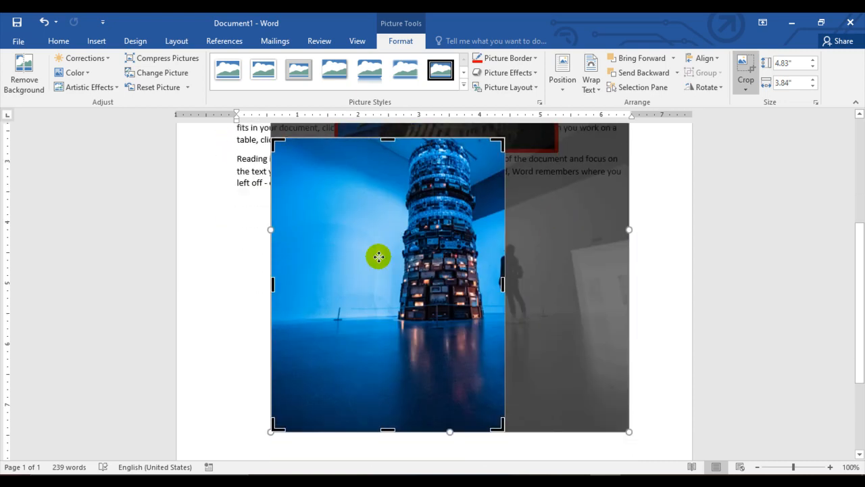
drag(271, 283, 376, 280)
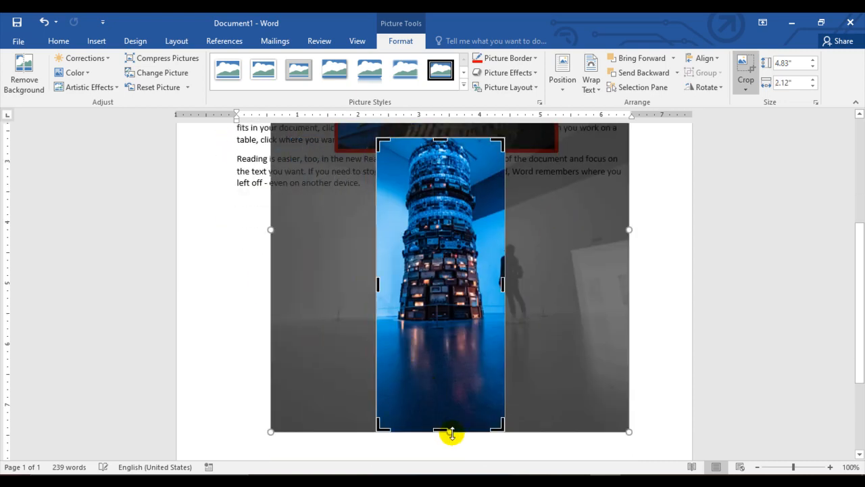
drag(440, 431, 440, 269)
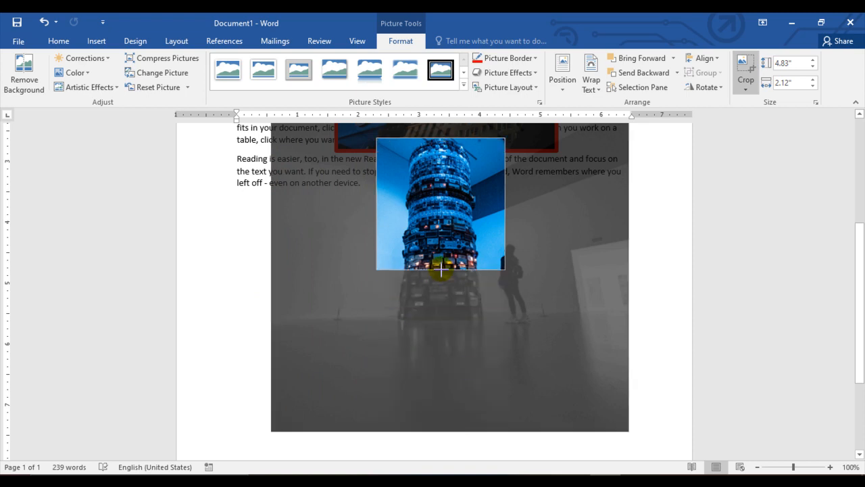
click(530, 285)
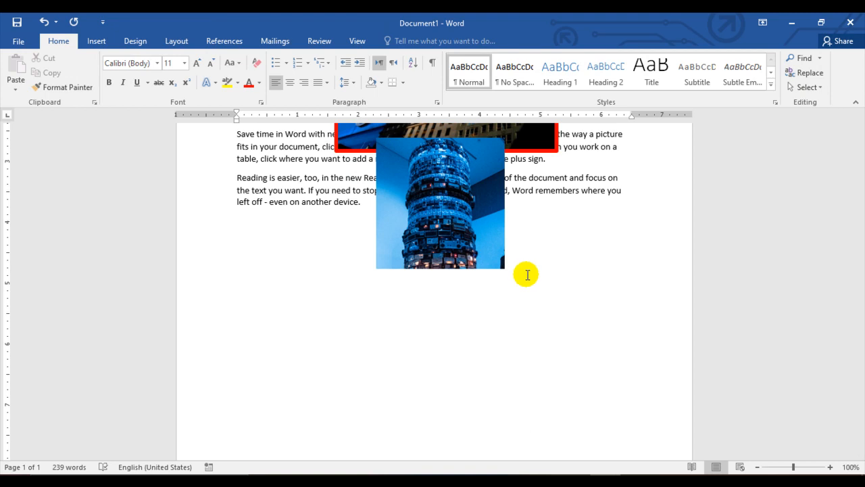
Reopen the crop on the tower picture and set its height to 2.5 inches.
click(453, 215)
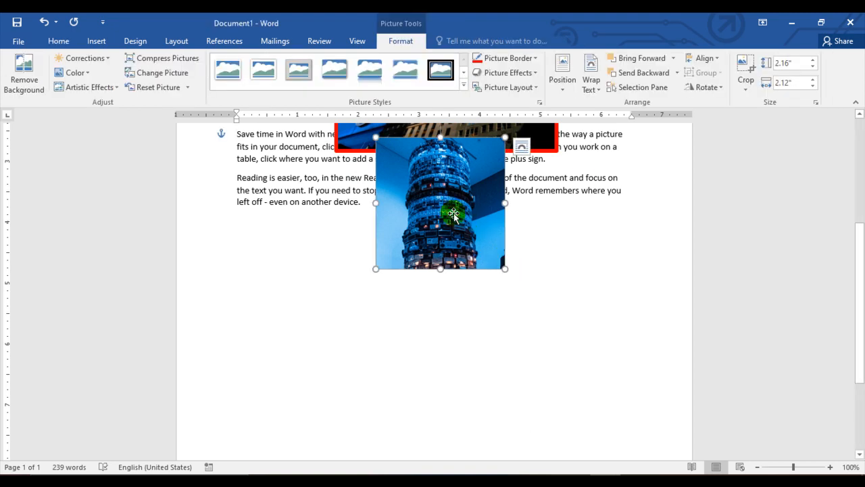
click(738, 90)
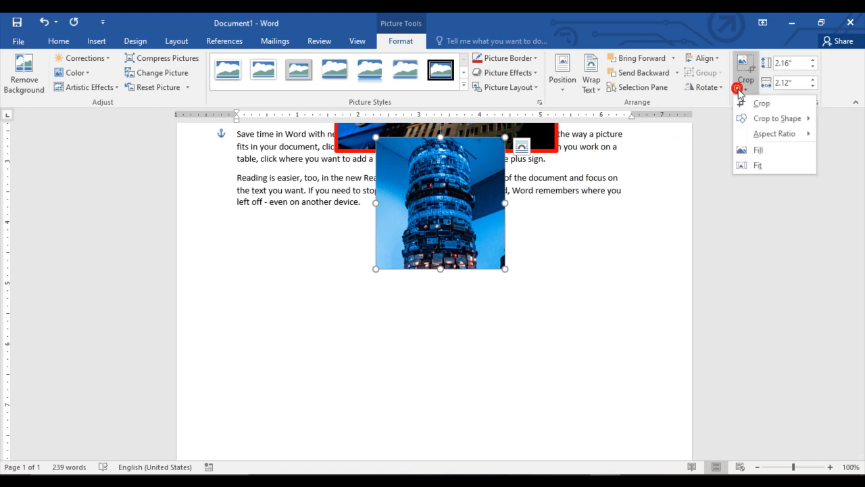
click(750, 103)
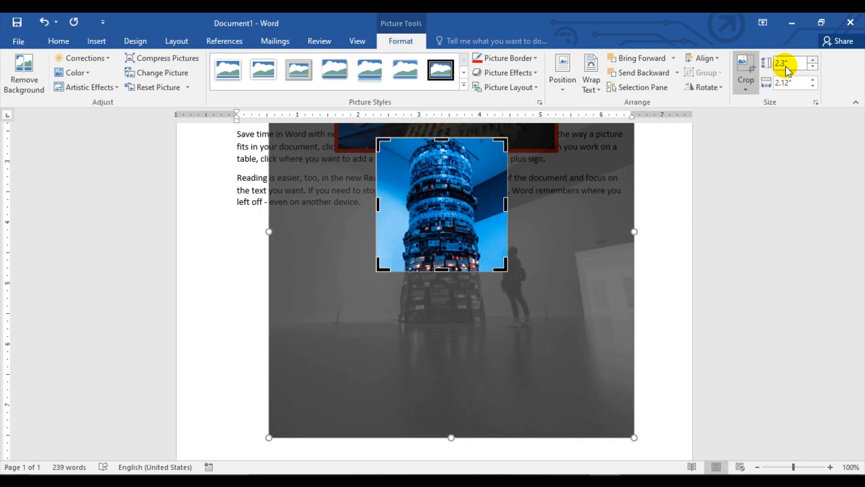
click(811, 60)
click(811, 61)
click(812, 61)
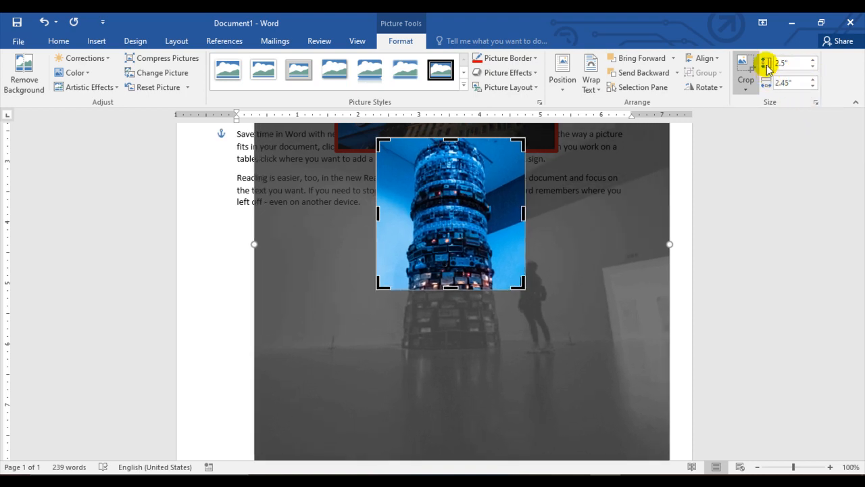
Crop the tower picture to the pentagon block arrow shape.
click(746, 85)
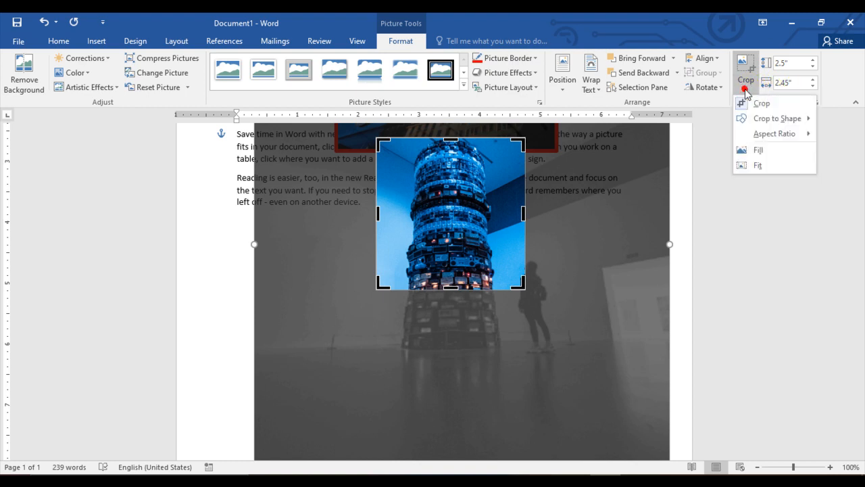
mouse_move(758, 121)
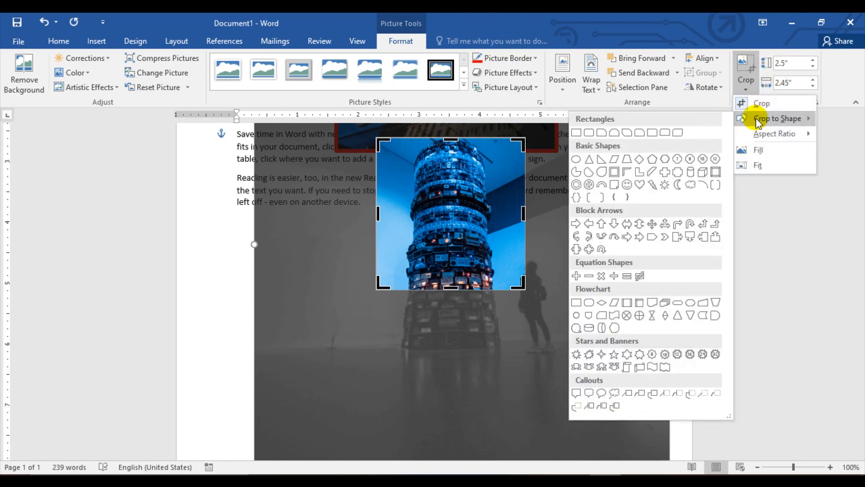
click(649, 238)
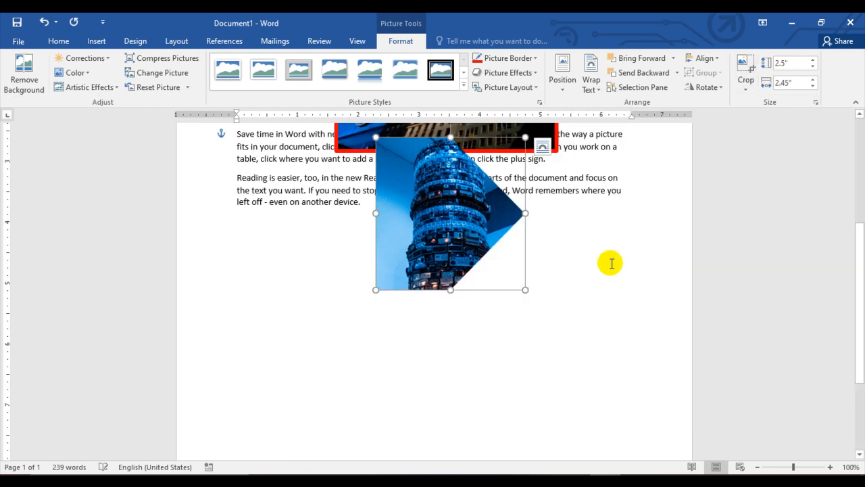
Crop the tower picture to the right arrow callout shape.
click(744, 86)
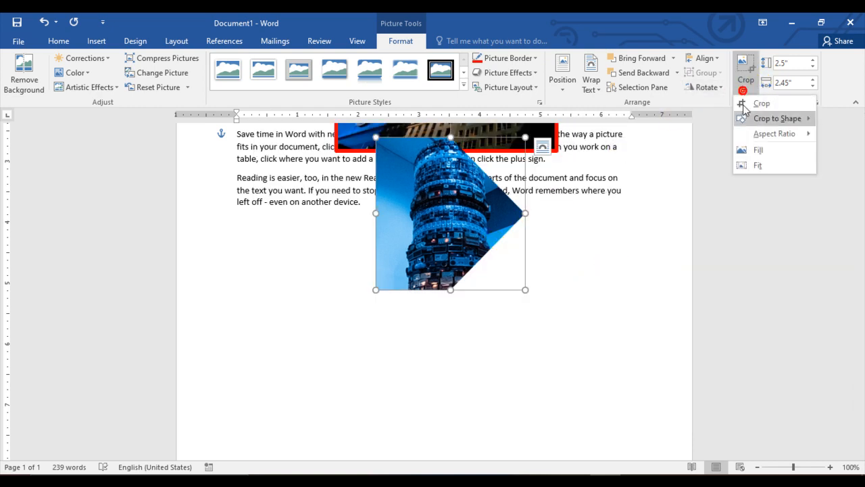
mouse_move(760, 139)
mouse_move(764, 119)
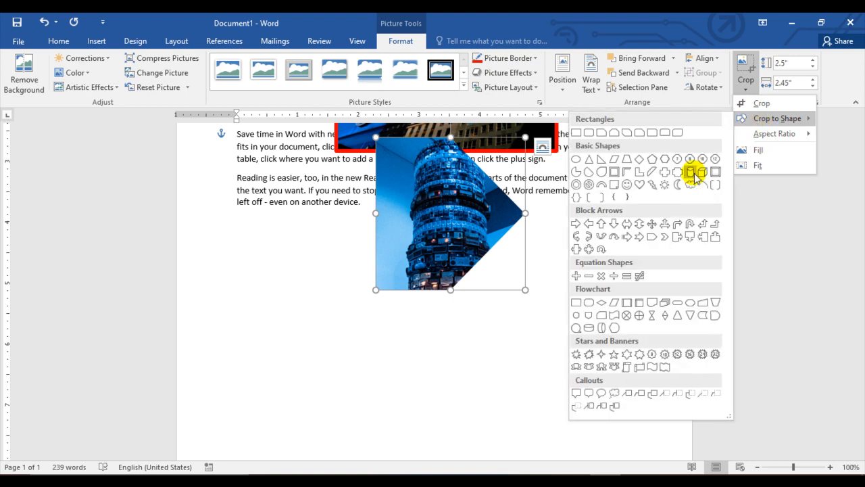
click(677, 239)
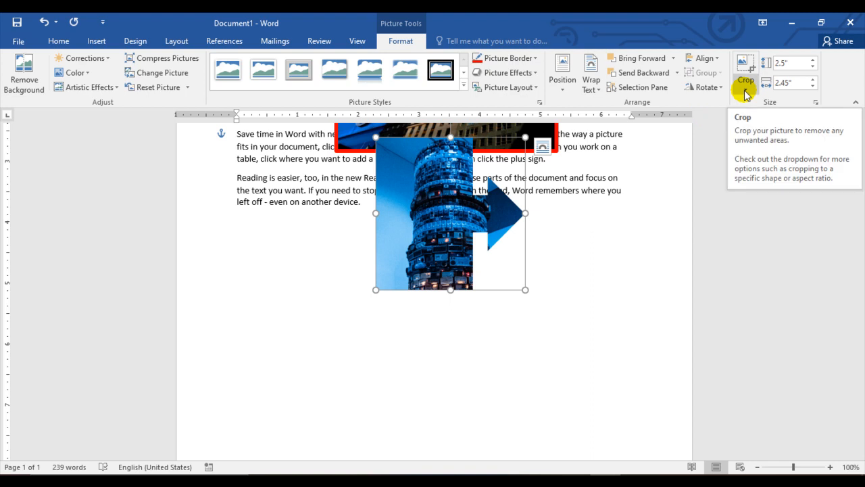
Fit the whole tower image inside its arrow-shaped crop area and finish cropping.
click(746, 90)
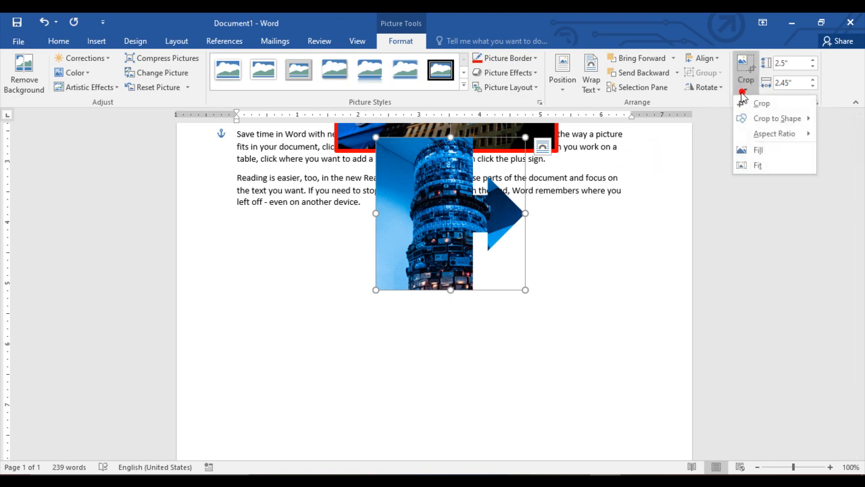
click(758, 166)
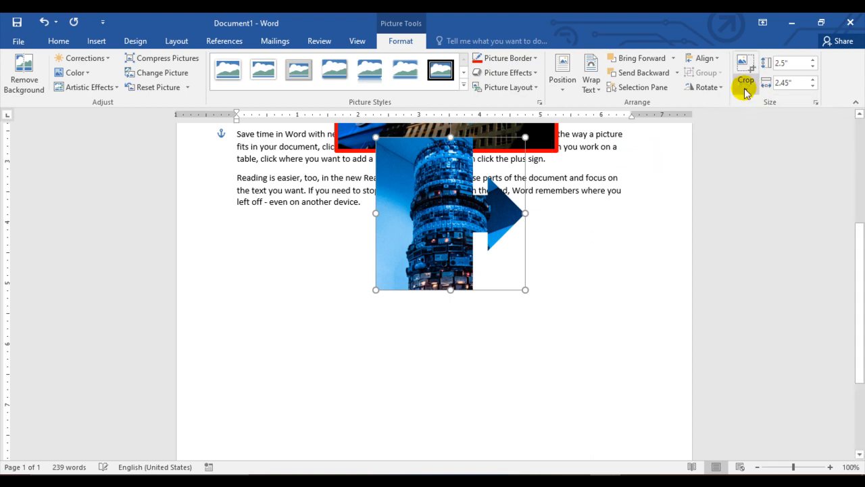
click(746, 86)
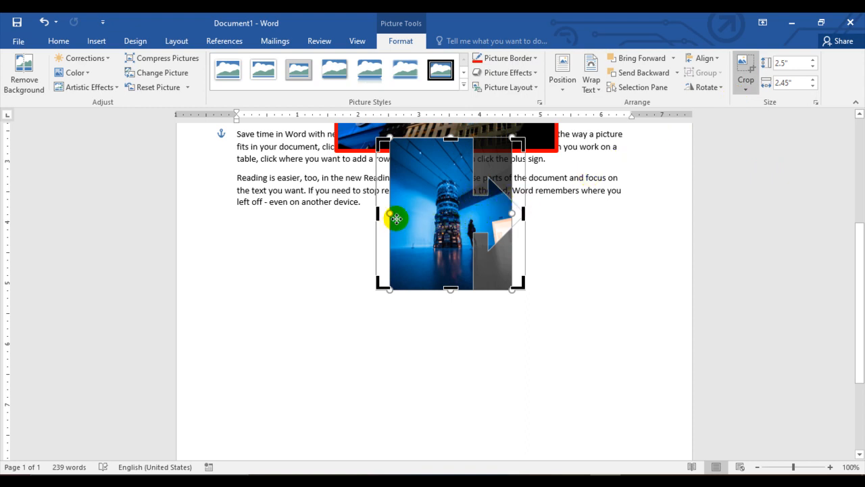
click(353, 196)
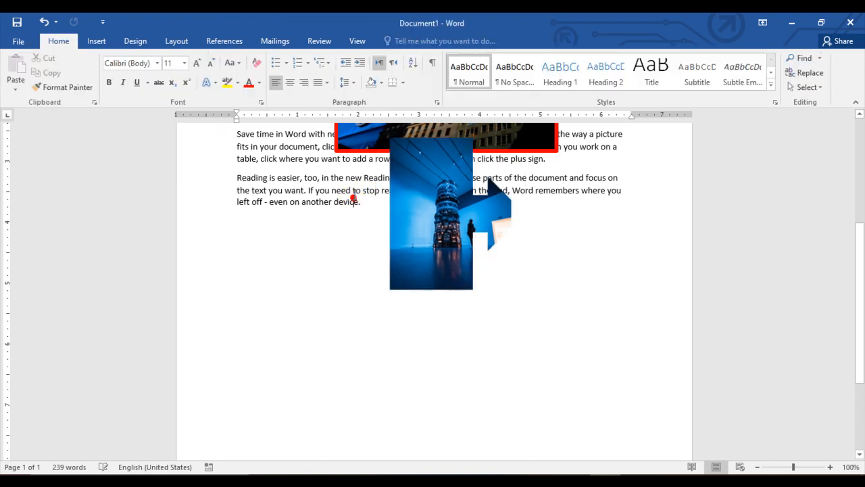
Move the tower picture below the last paragraph and the red-bordered picture down to just above it.
click(96, 41)
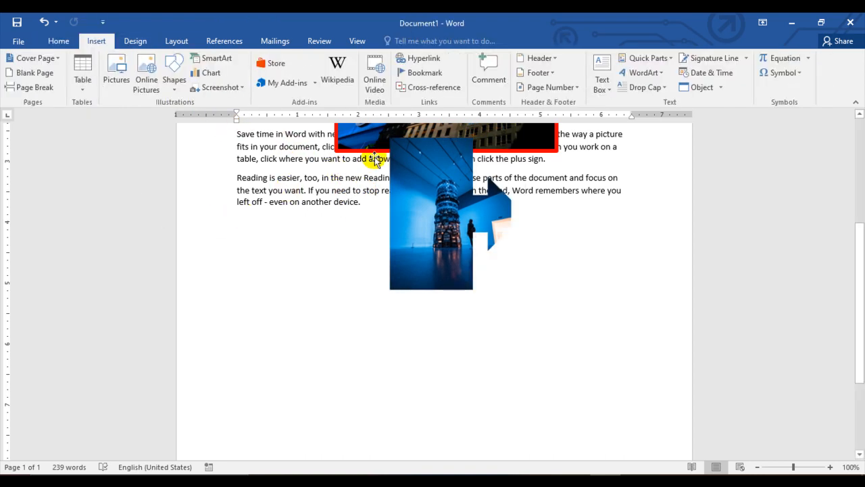
drag(413, 161, 410, 198)
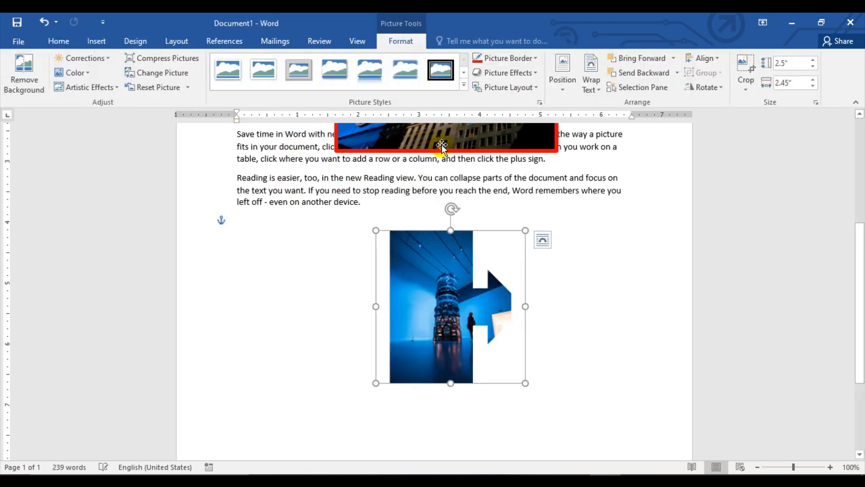
drag(442, 145, 439, 210)
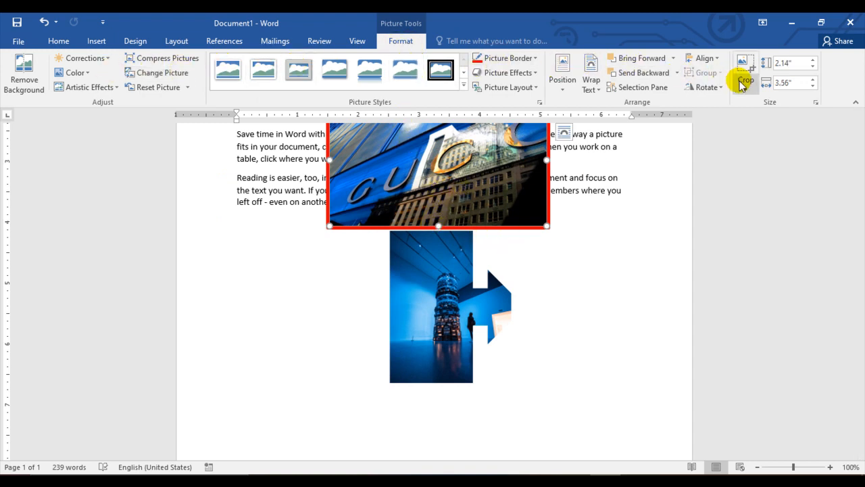
click(98, 41)
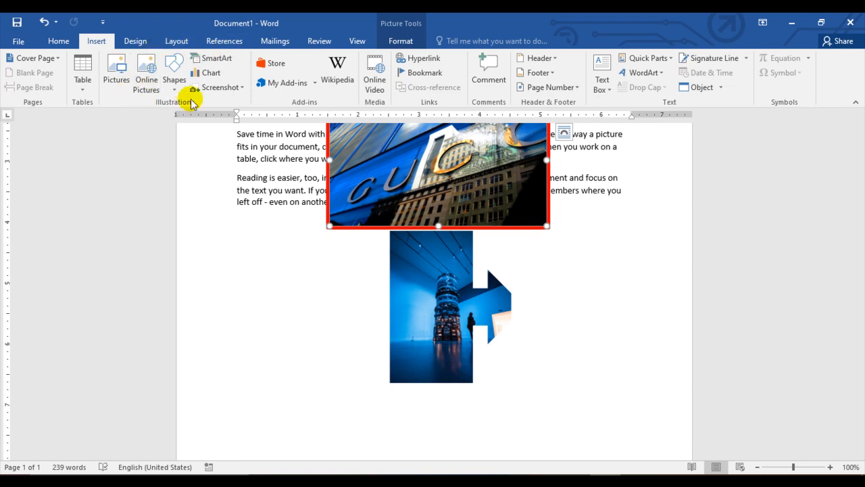
click(401, 42)
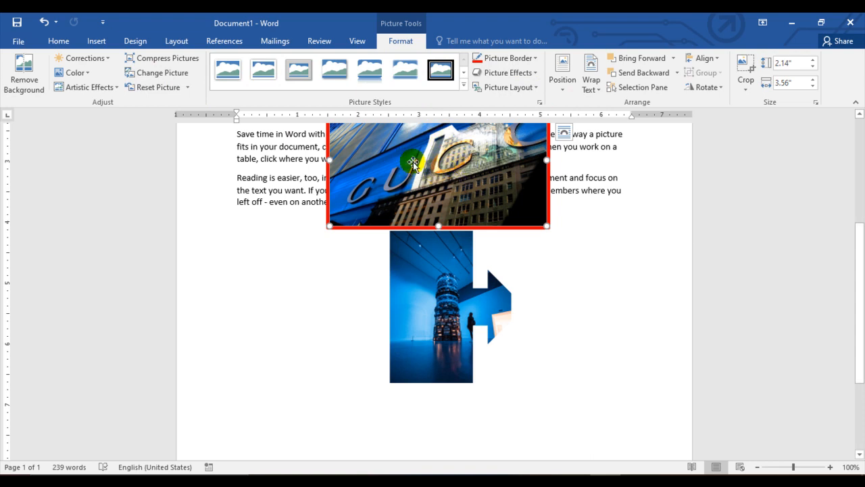
Search Bing's online pictures for "computer".
click(96, 40)
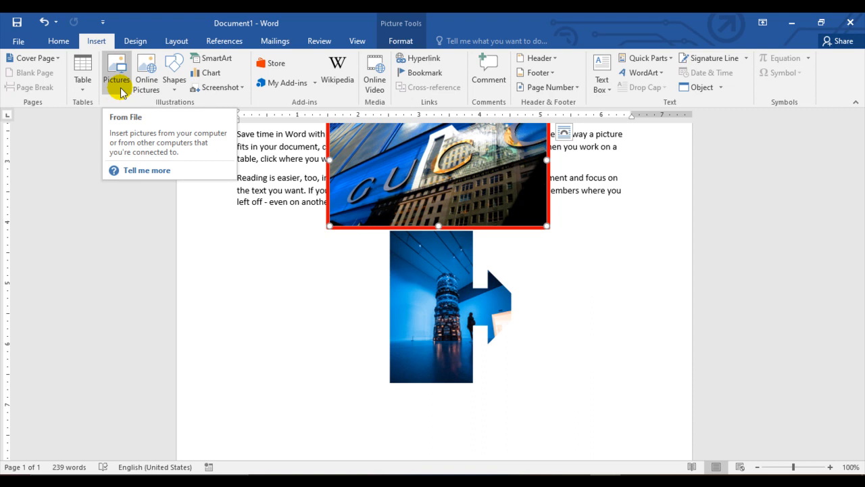
click(146, 80)
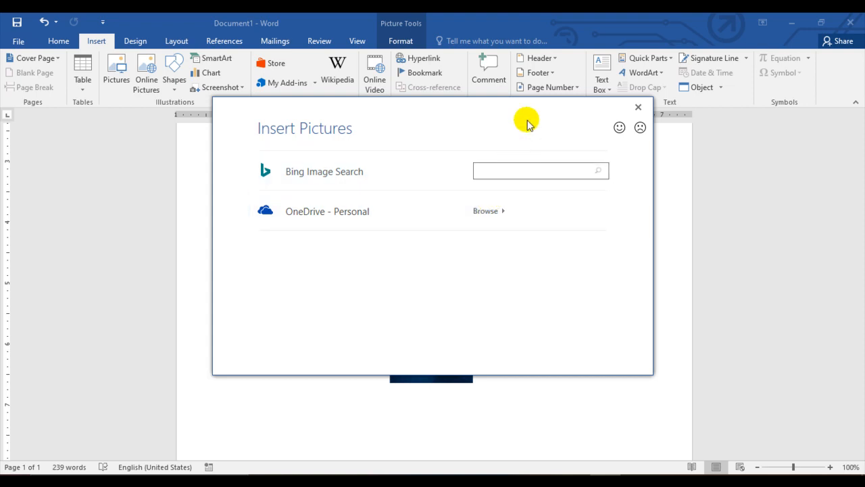
key(Return)
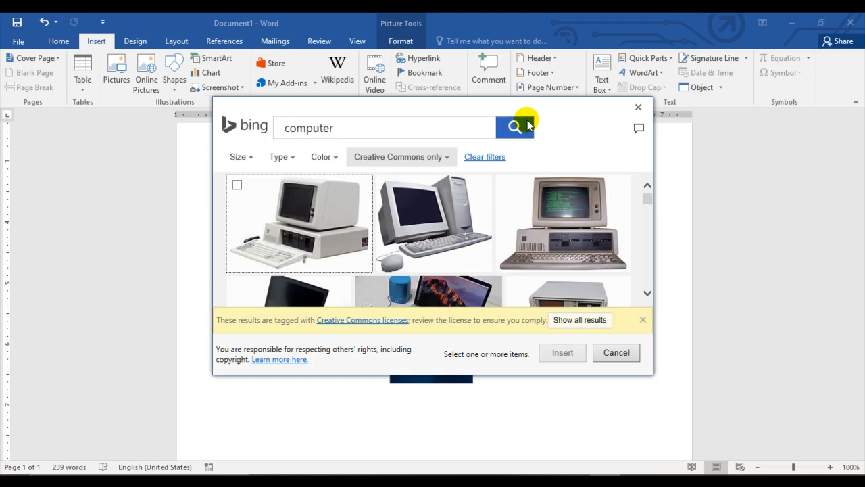
Insert the online picture of hands typing on a black keyboard on an orange desk.
scroll(608, 215, down, 5)
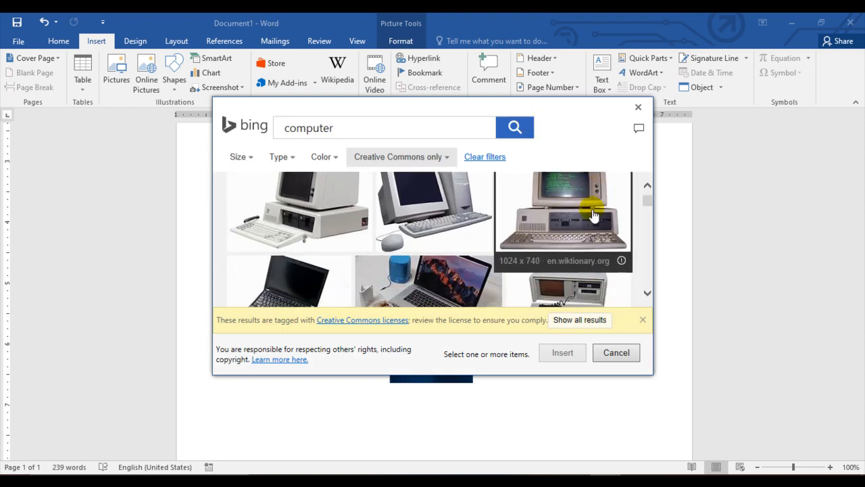
scroll(593, 215, down, 5)
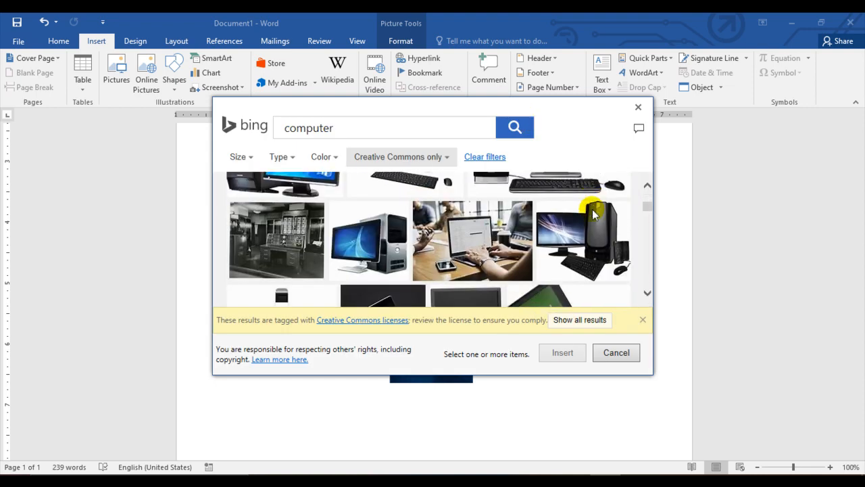
scroll(593, 215, down, 2)
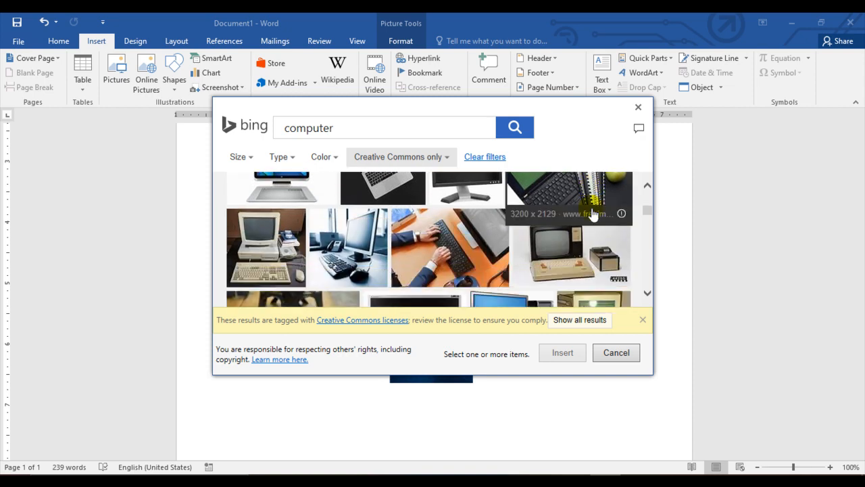
click(440, 214)
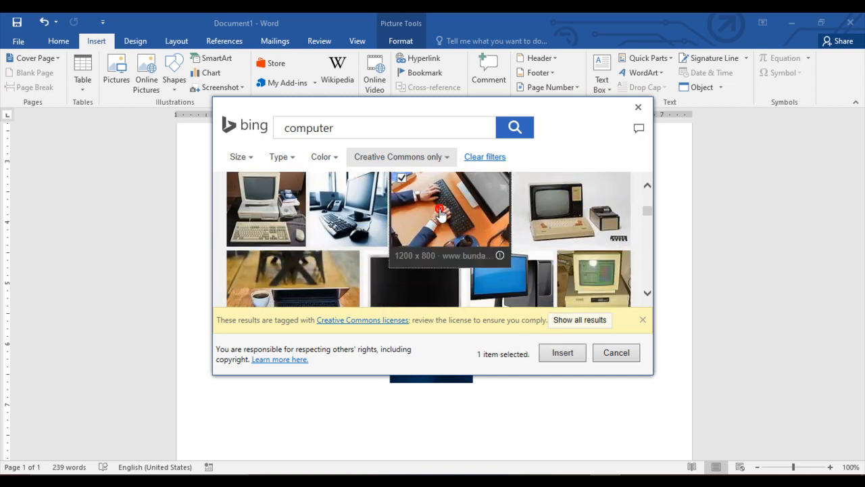
click(566, 353)
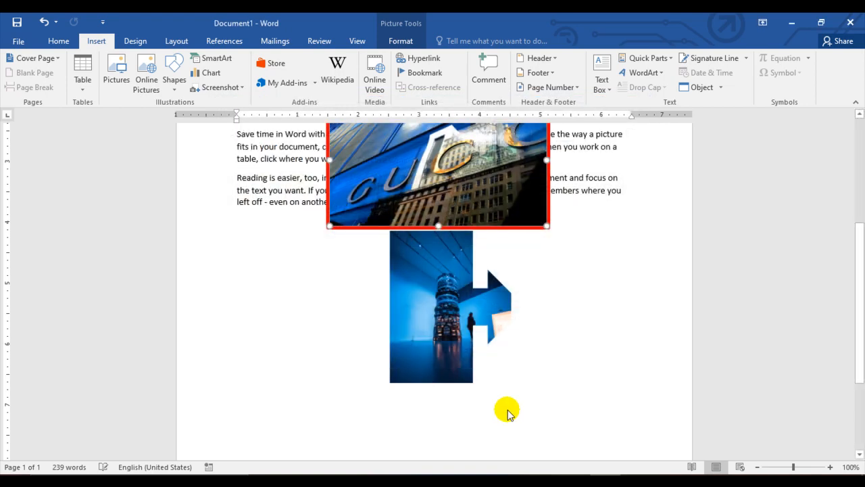
scroll(486, 270, up, 2)
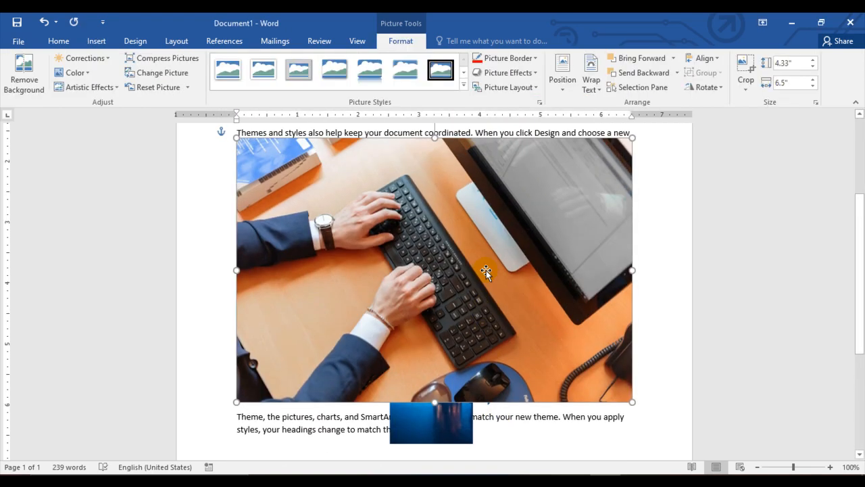
Undo the insertion of the online keyboard picture.
click(98, 42)
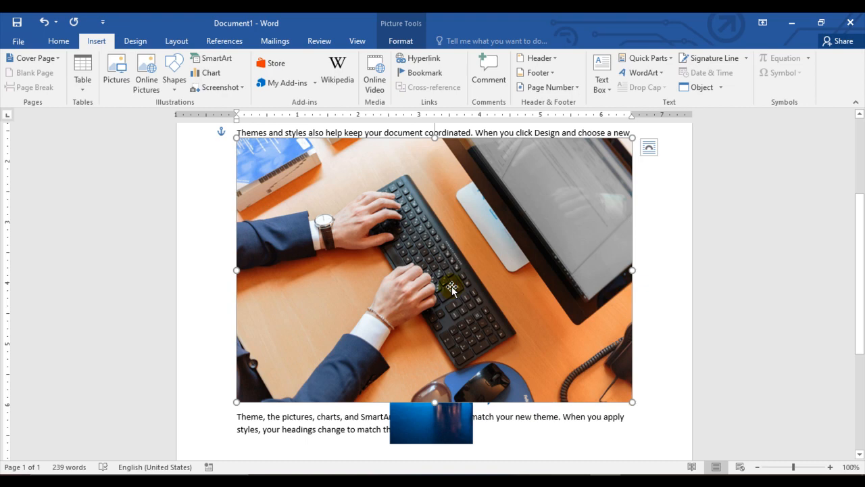
key(ctrl+z)
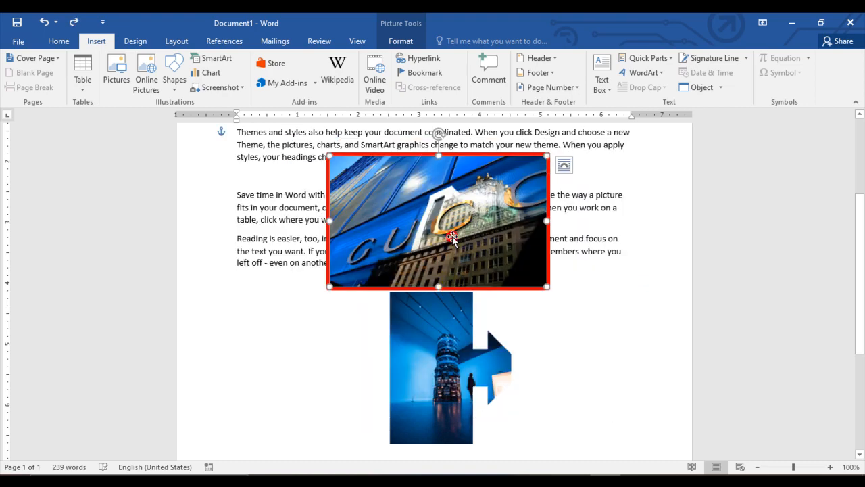
Delete the red-bordered building picture and the arrow-shaped tower picture from the document.
key(Delete)
click(450, 332)
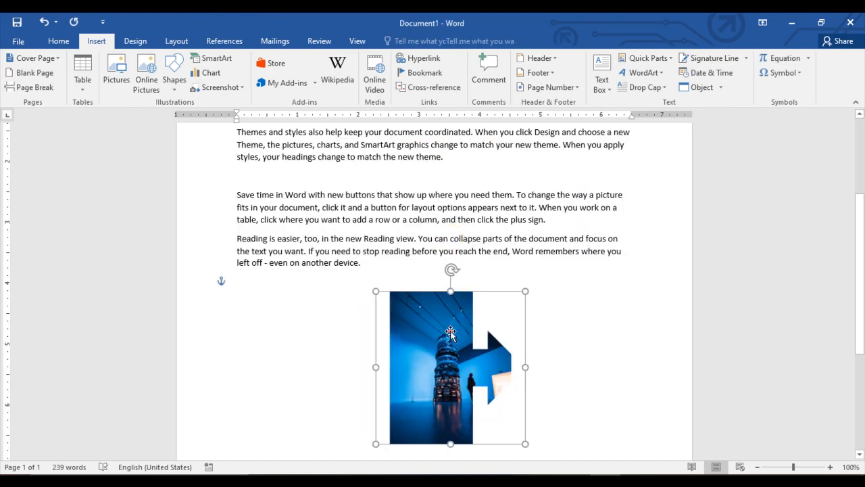
drag(451, 331, 455, 209)
key(Delete)
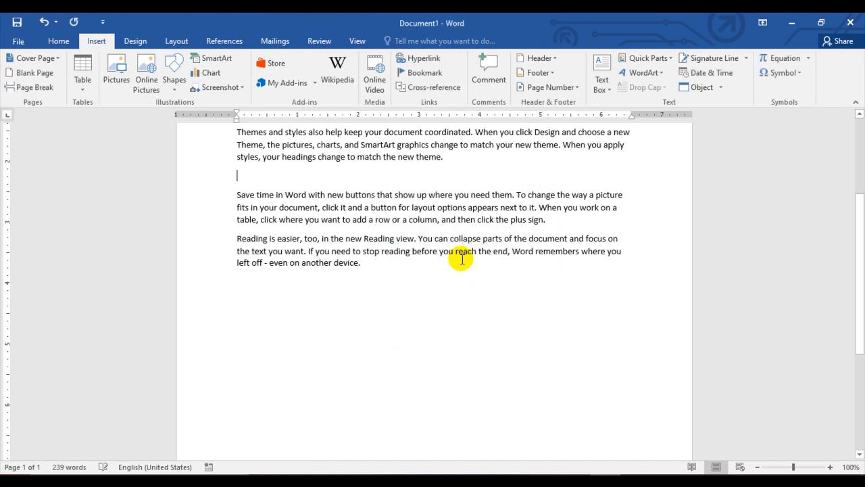
Draw a Punched Tape flowchart shape about 3.93" wide and 1.08" high below the last paragraph.
click(177, 96)
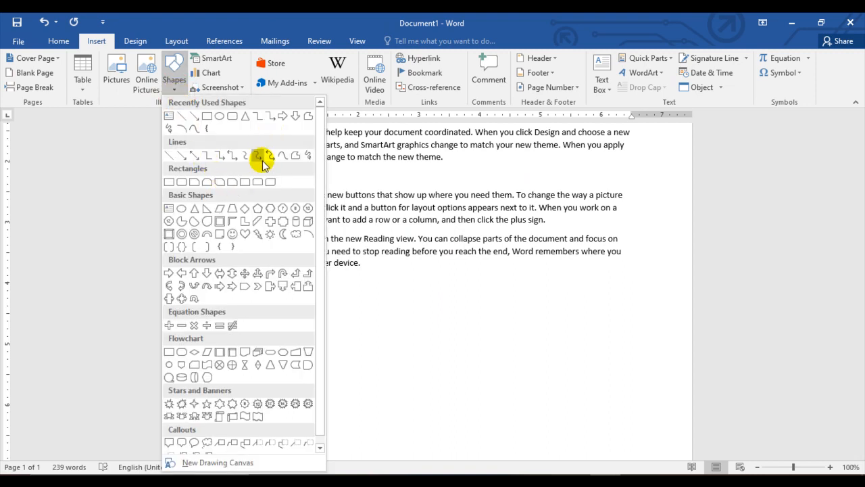
scroll(264, 162, down, 1)
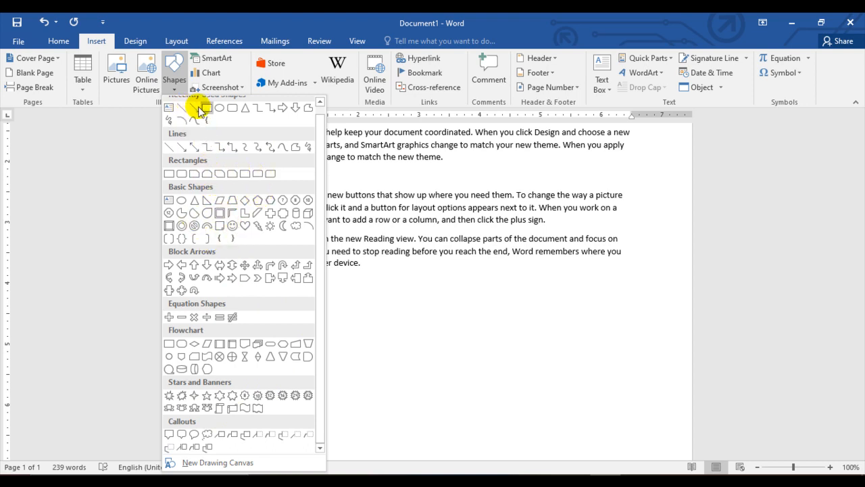
click(206, 358)
mouse_move(335, 285)
mouse_down()
mouse_move(344, 311)
mouse_move(427, 336)
mouse_move(574, 350)
mouse_up()
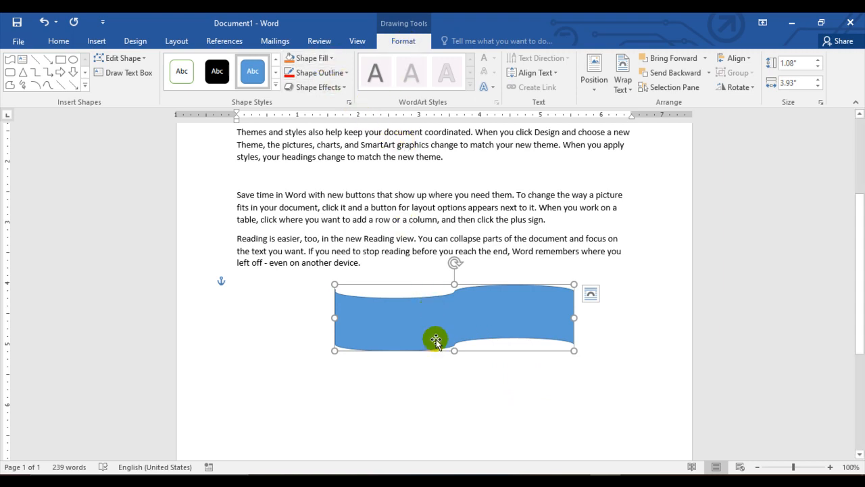
Fill the punched tape shape with standard yellow.
click(330, 58)
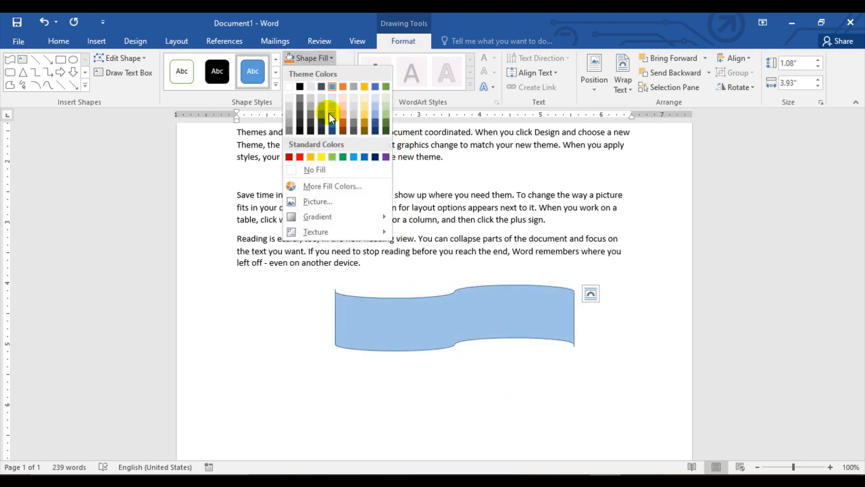
click(321, 158)
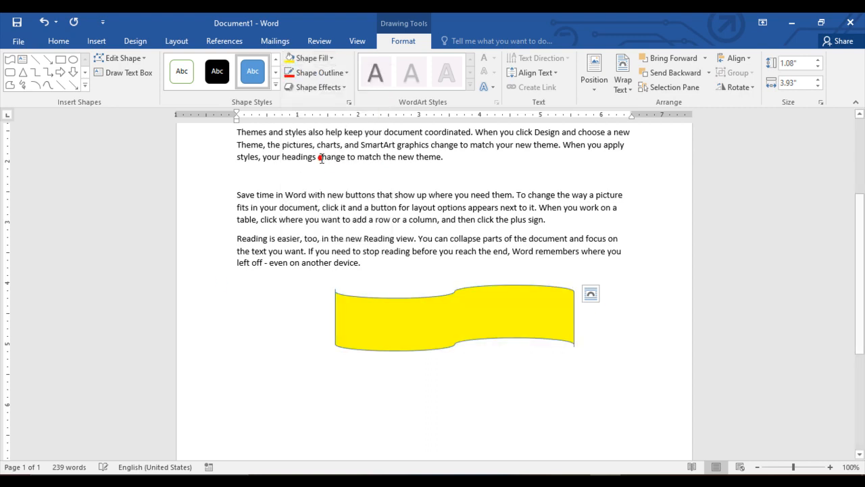
Apply the glossy orange theme style from the last Theme Styles row to the shape and give it a yellow outline.
click(275, 88)
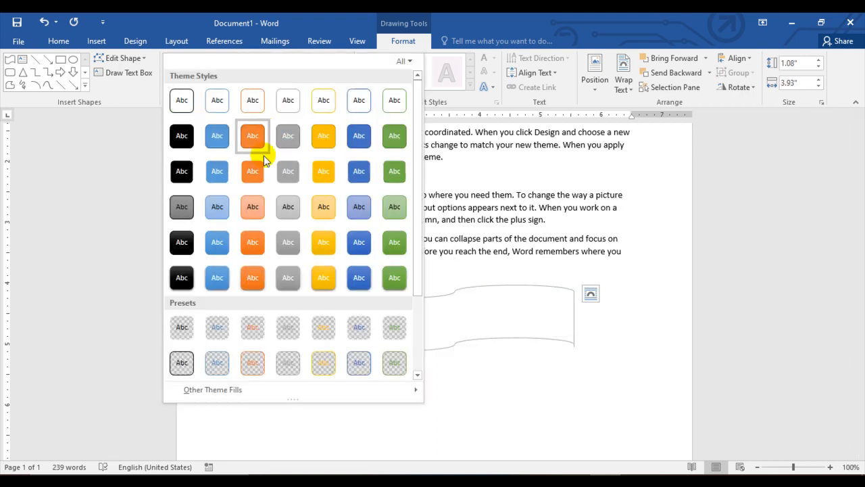
click(250, 279)
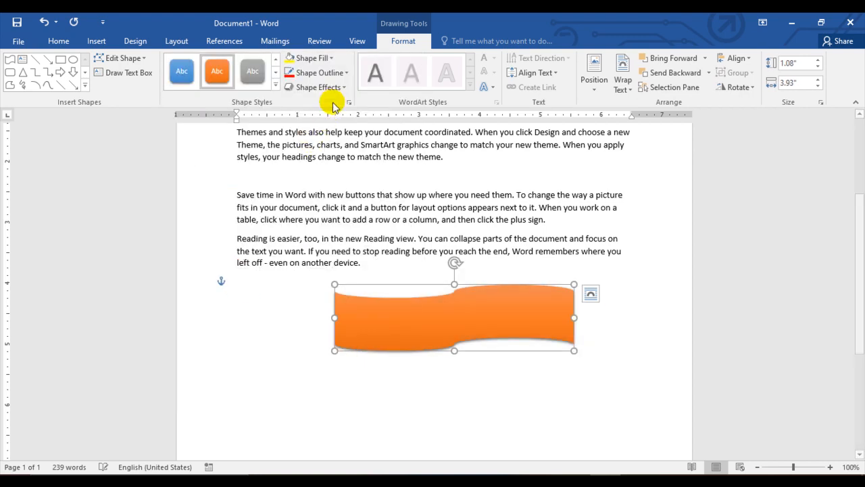
click(346, 73)
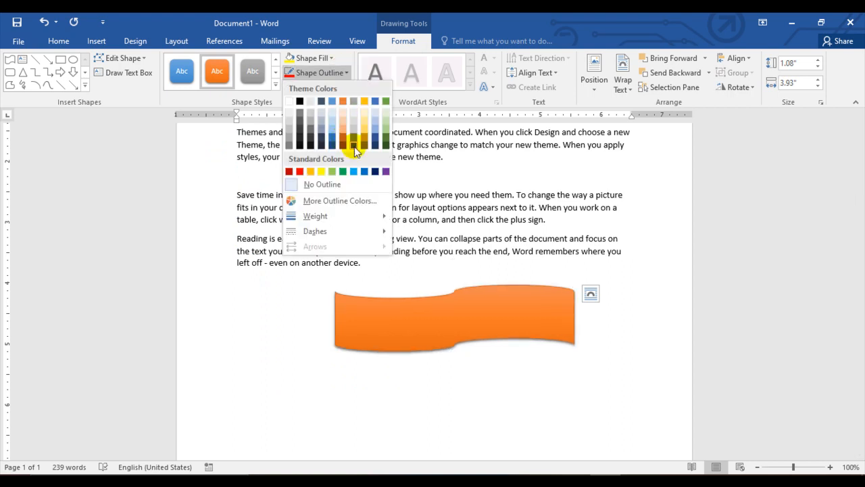
click(321, 171)
Look through the preset and bevel effect options for the orange shape.
click(344, 88)
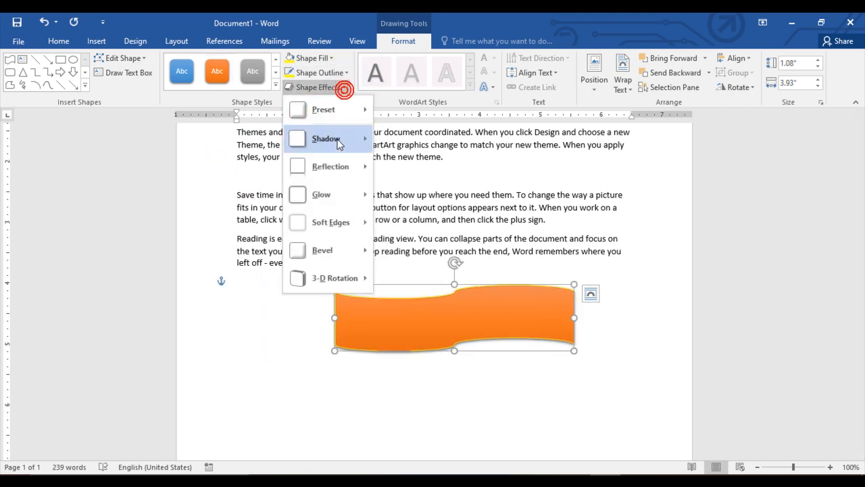
mouse_move(344, 110)
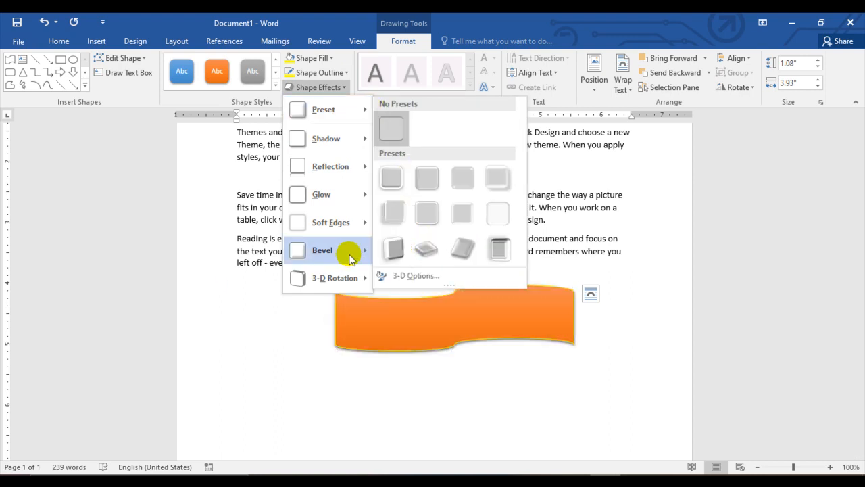
click(420, 196)
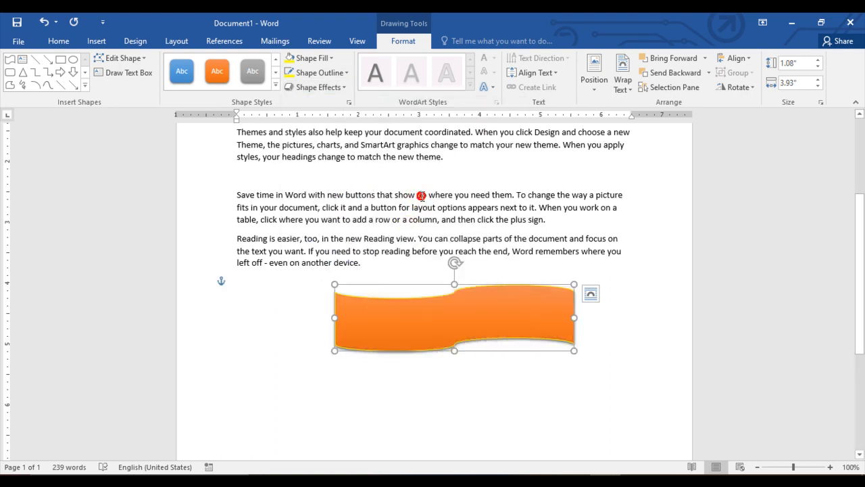
Add the text "This is shape" inside the orange shape.
right_click(445, 323)
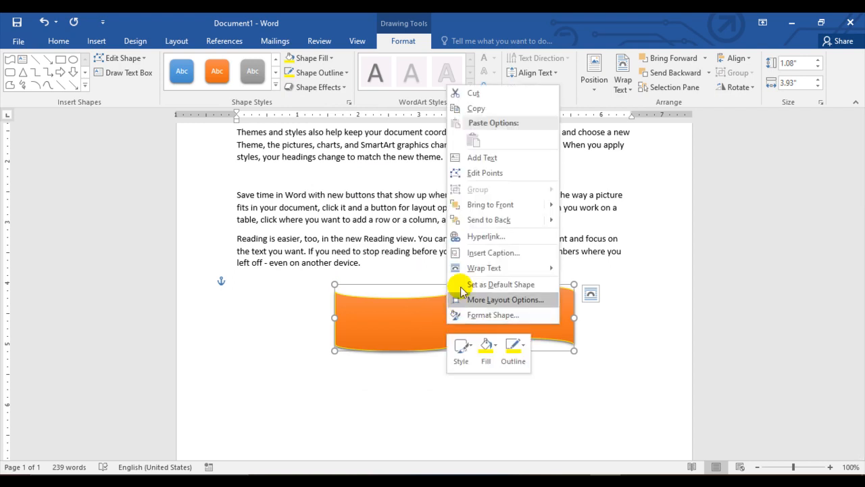
click(480, 160)
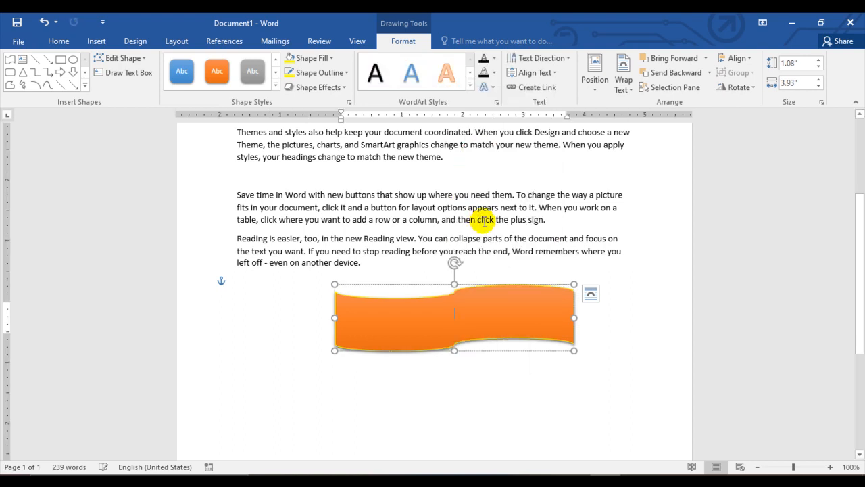
text(This is shape)
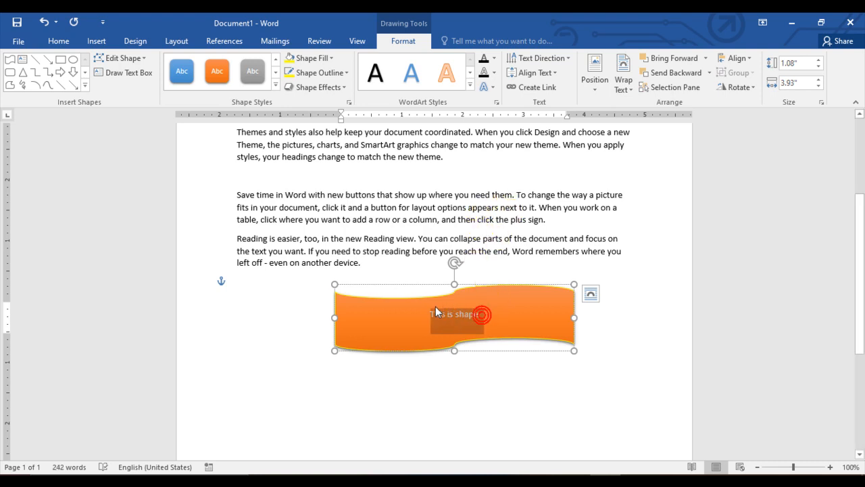
Apply the first black WordArt style to the "This is shape" text and preview other text fill colors.
click(469, 86)
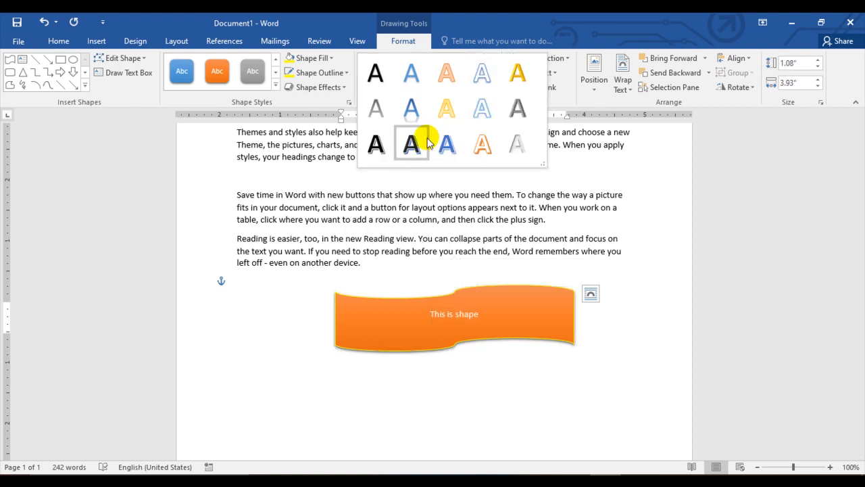
click(375, 76)
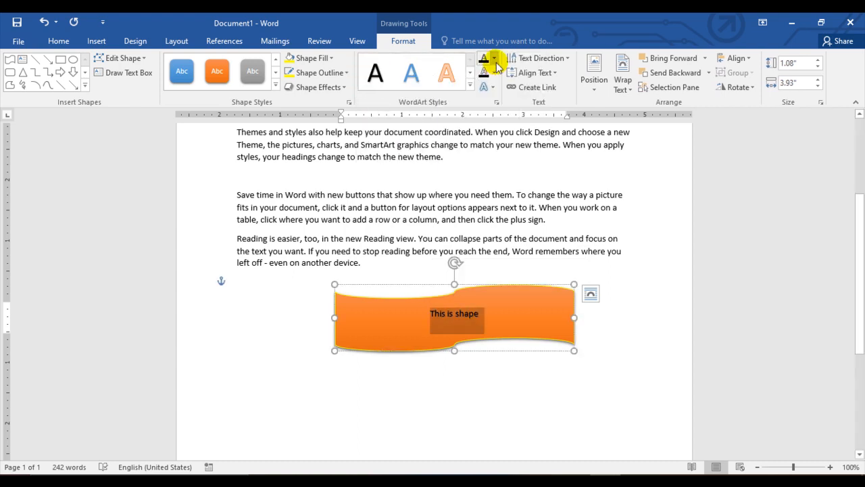
click(494, 58)
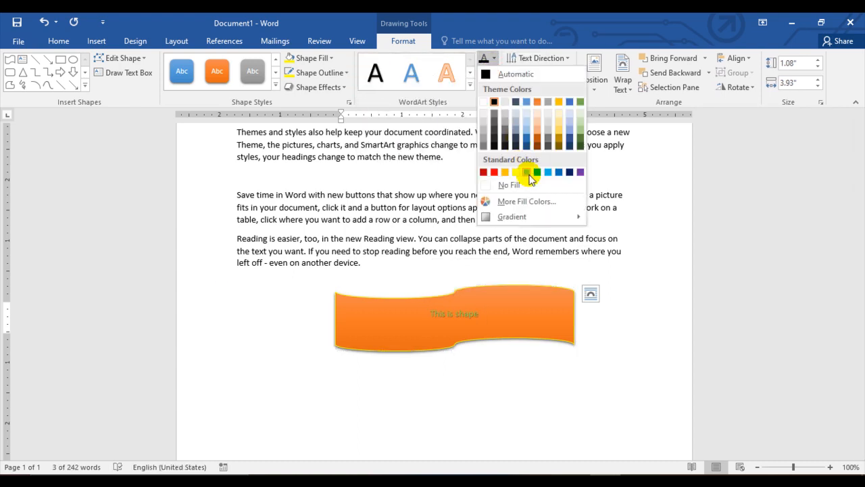
Apply the first Follow Path Transform effect, the upward arch, to the "This is shape" text.
click(488, 89)
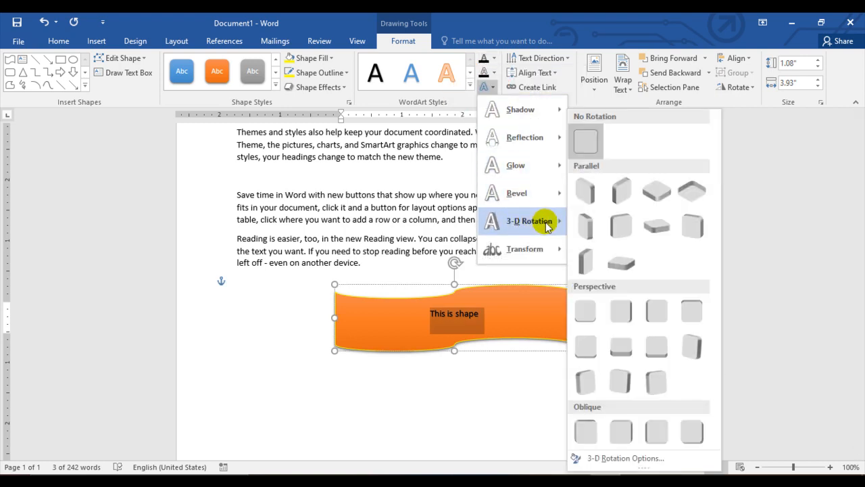
mouse_move(546, 249)
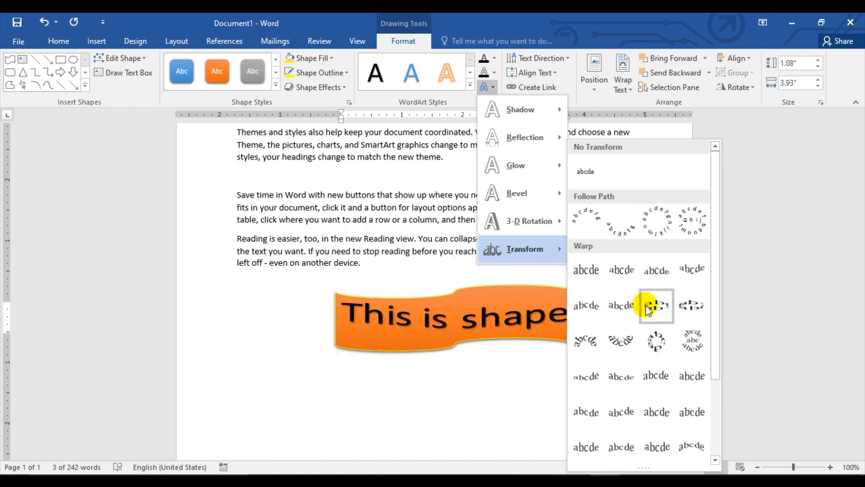
click(587, 221)
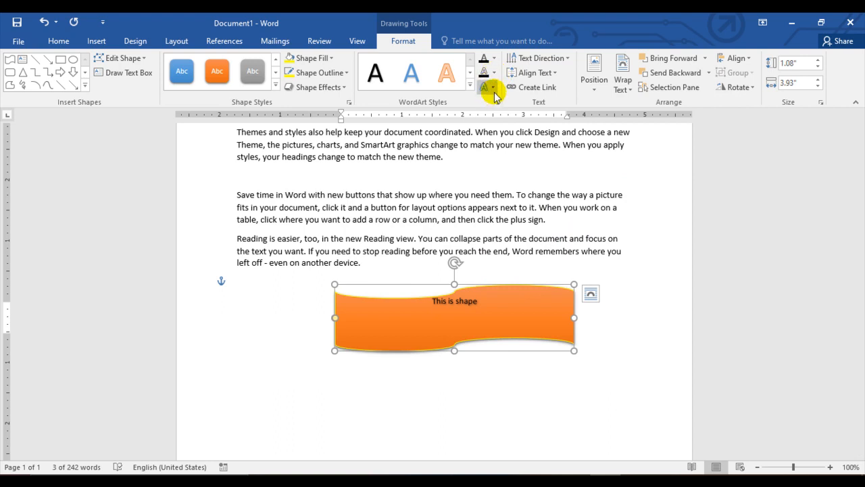
Look through the reflection, 3-D rotation, transform and shadow text effects for the "This is shape" text.
click(493, 90)
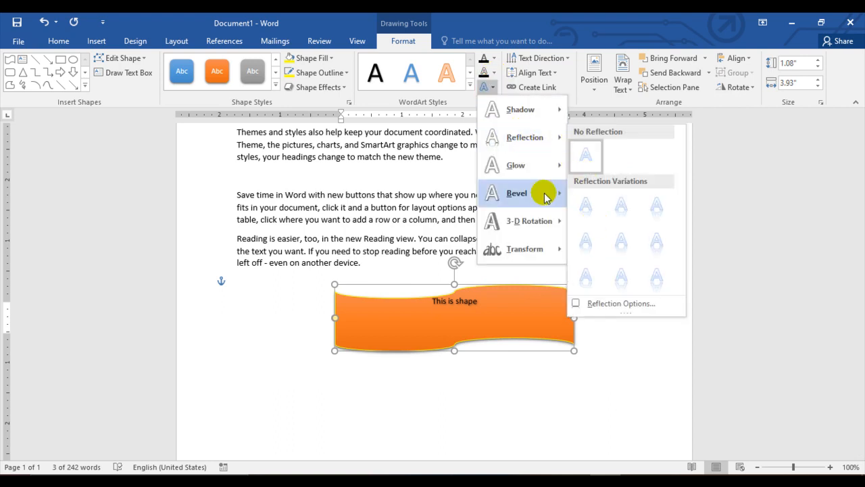
mouse_move(540, 169)
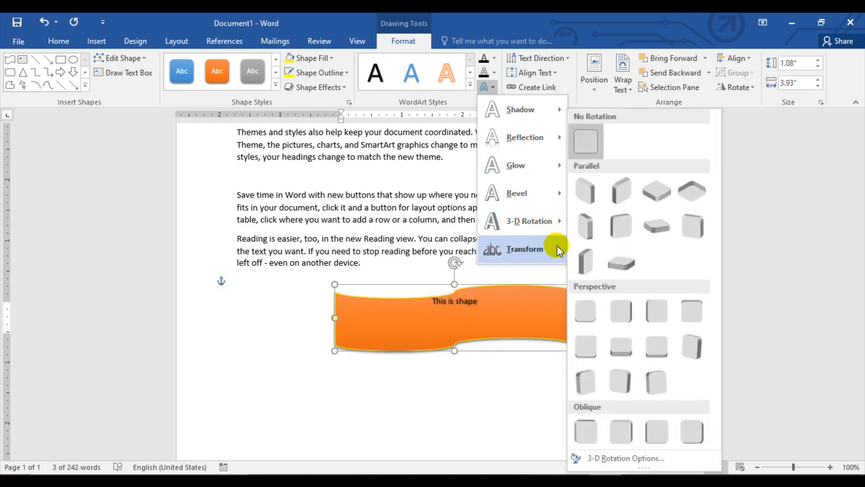
mouse_move(558, 250)
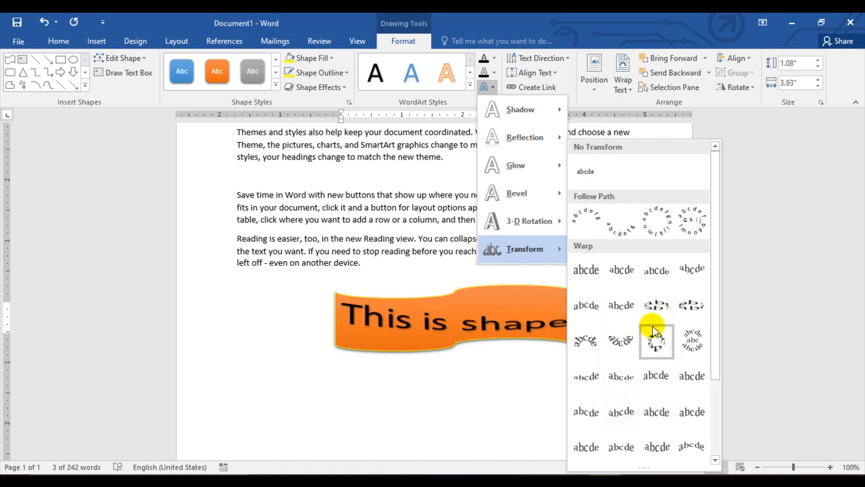
mouse_move(527, 118)
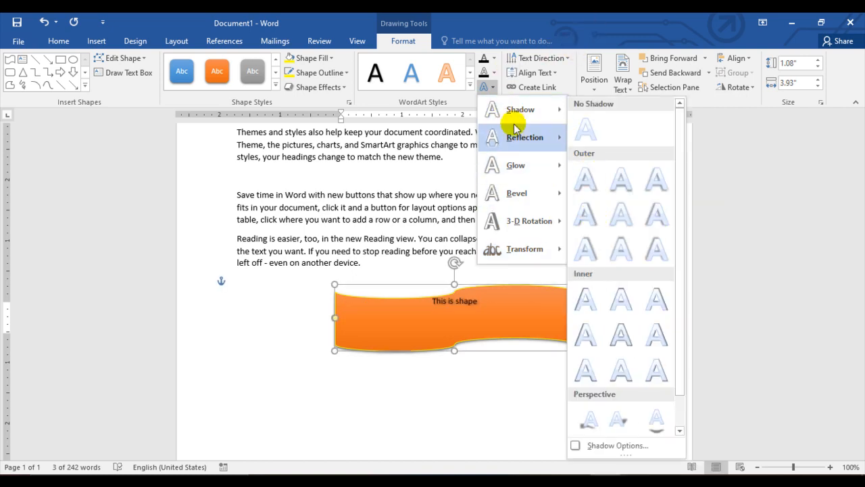
click(458, 311)
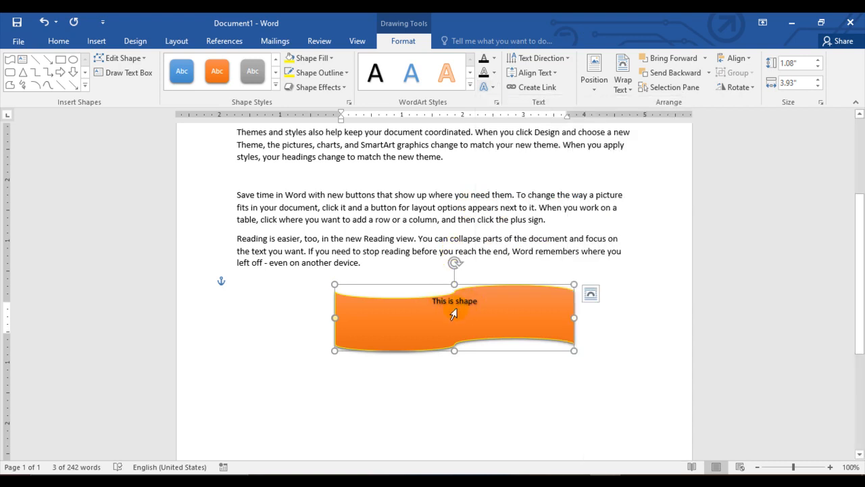
Try rotating all text in the orange shape by 90° and 270°, and undo the text direction changes.
click(560, 58)
click(569, 132)
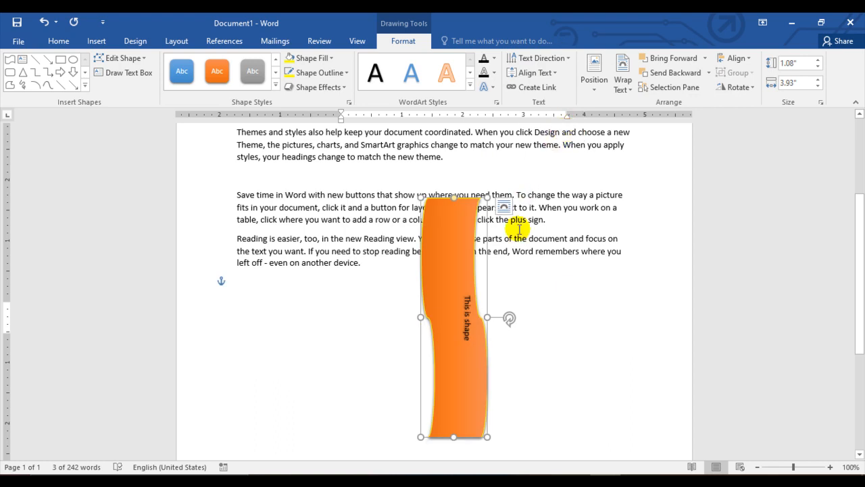
click(553, 58)
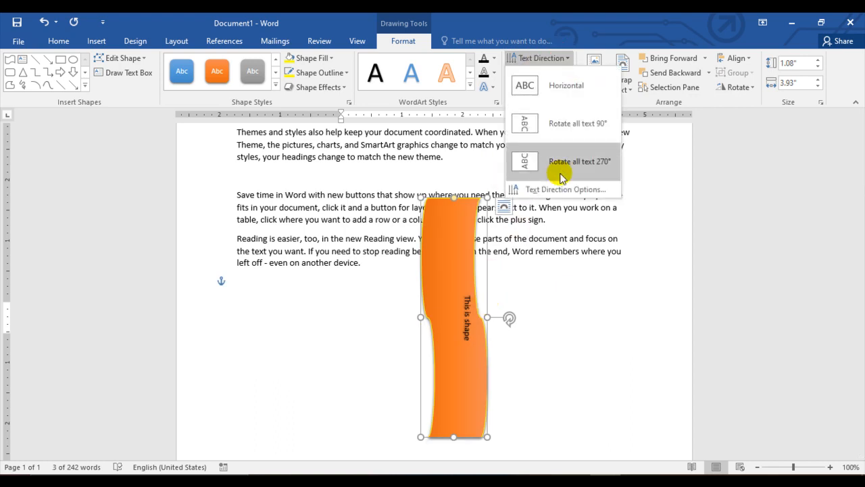
click(560, 171)
click(552, 74)
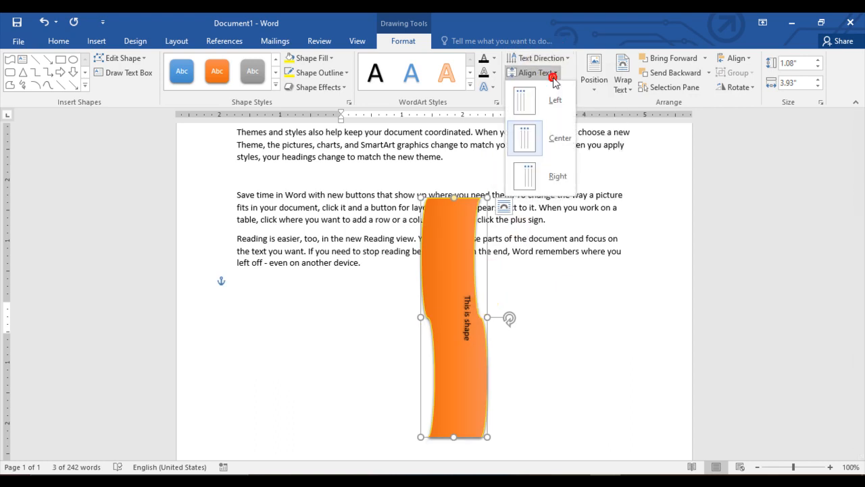
click(559, 63)
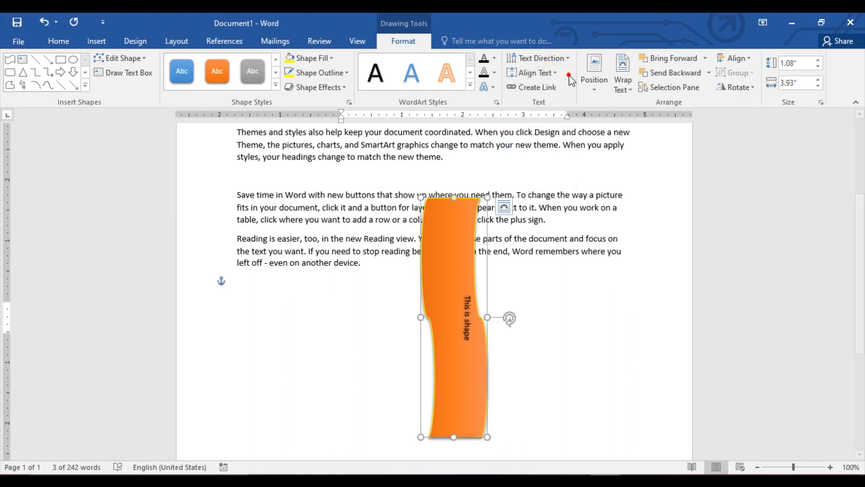
key(ctrl+z)
key(ctrl+z)
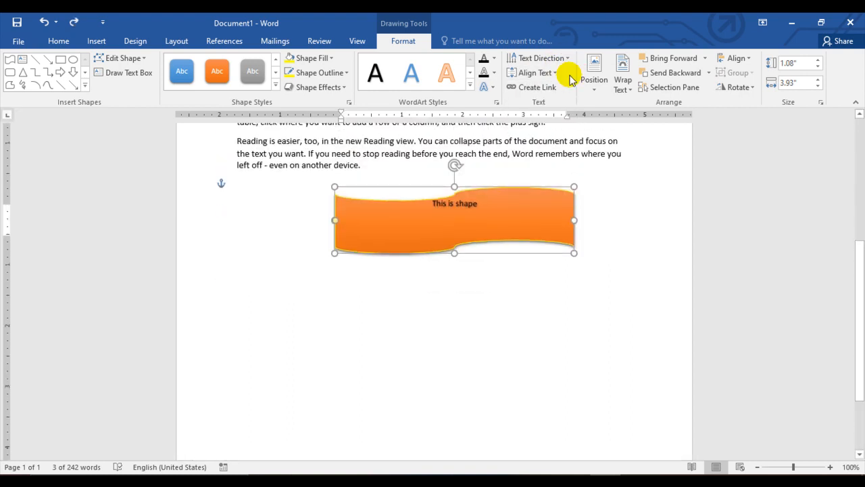
Align the "This is shape" text to the bottom, the top and finally the middle of the orange shape.
click(559, 73)
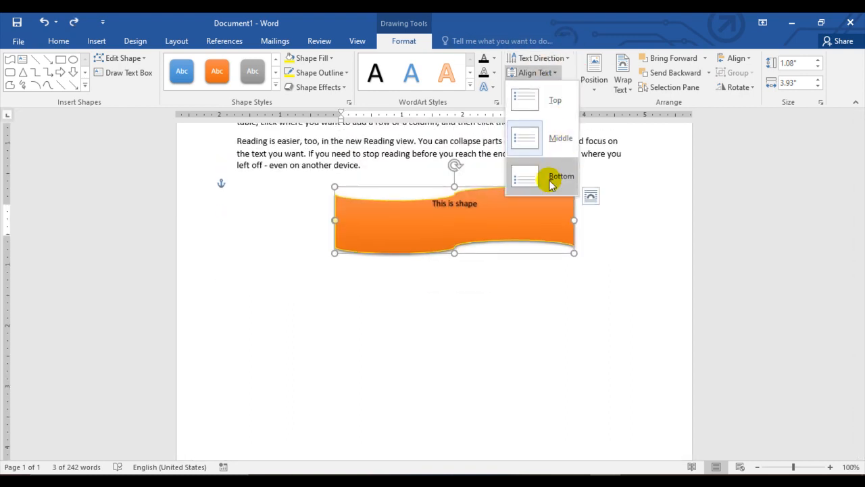
click(549, 176)
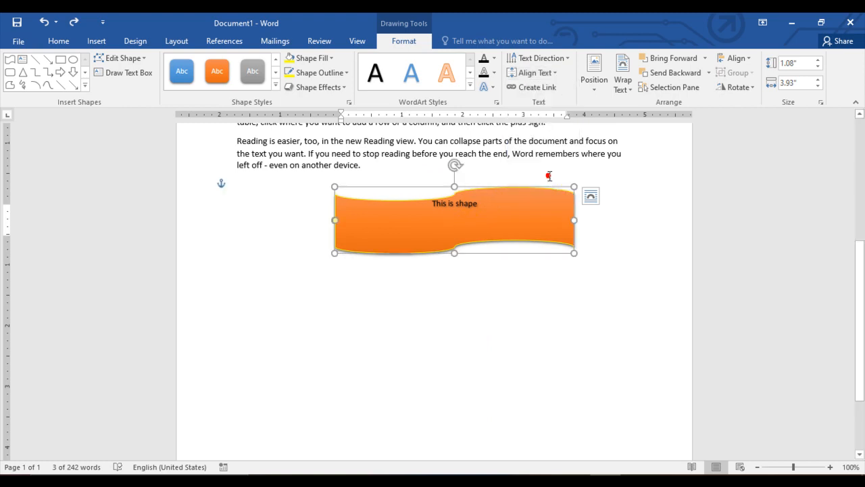
double_click(469, 202)
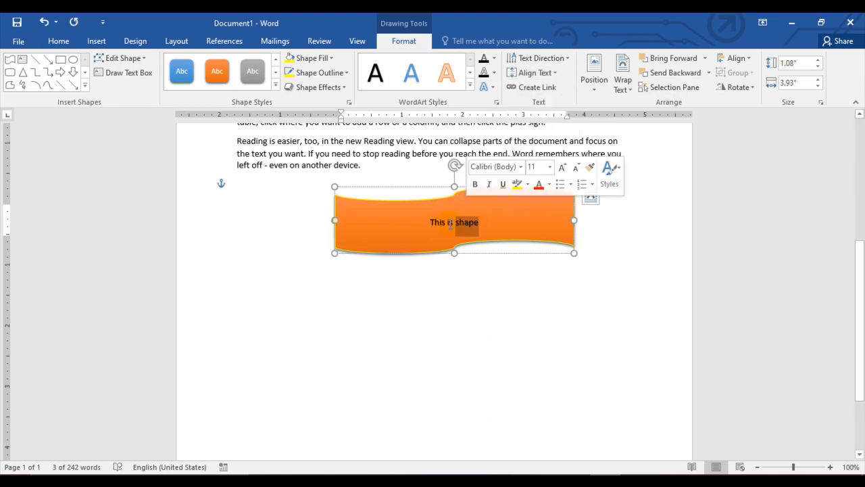
click(446, 225)
click(544, 72)
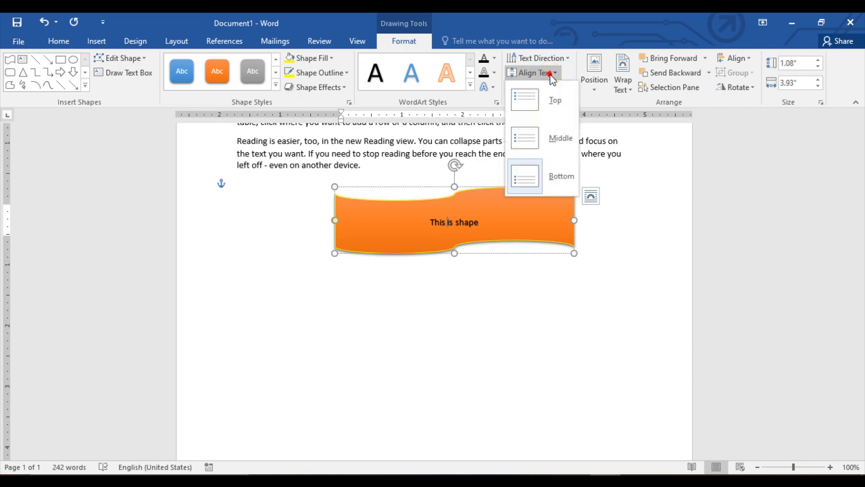
click(543, 100)
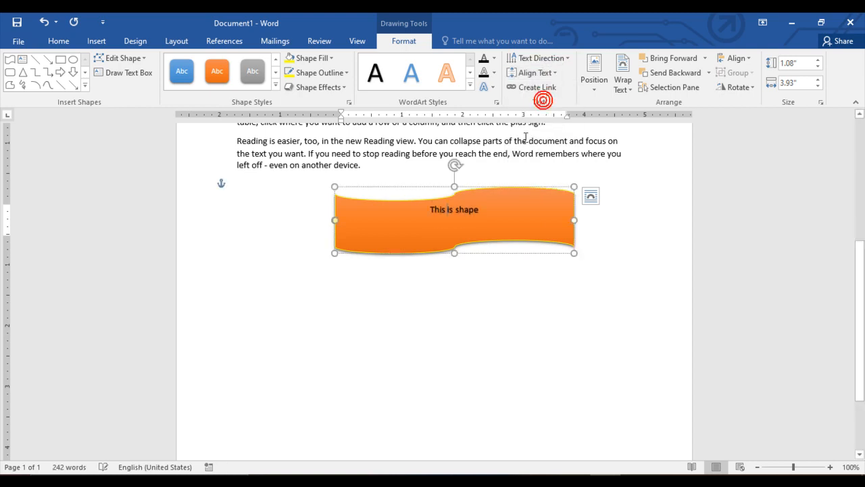
click(546, 73)
click(531, 134)
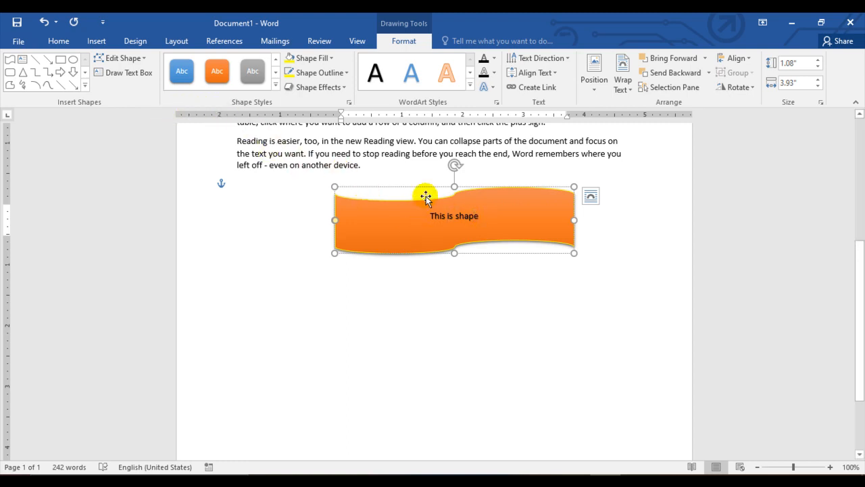
Move the orange shape slightly down and to the left below the last paragraph, and look through the available shapes.
drag(430, 187, 395, 223)
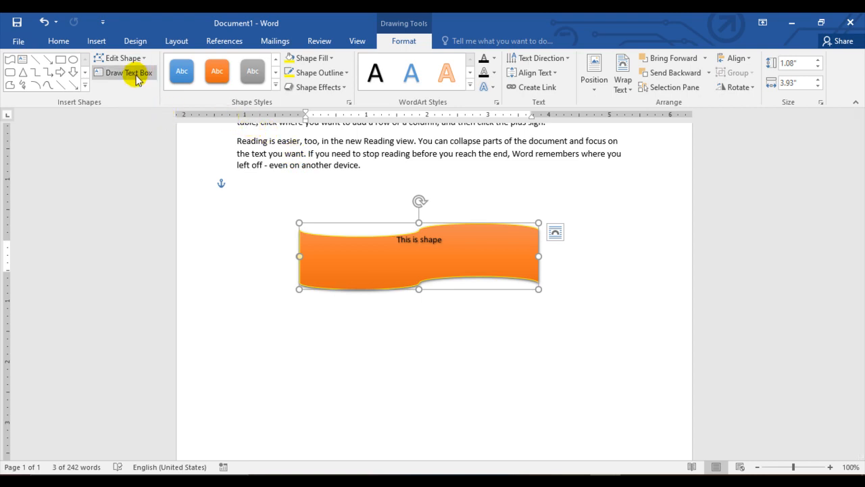
click(84, 85)
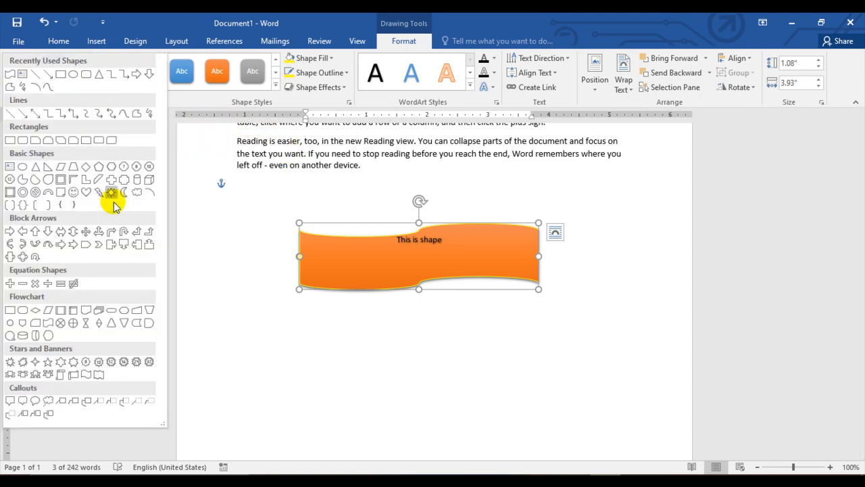
click(207, 215)
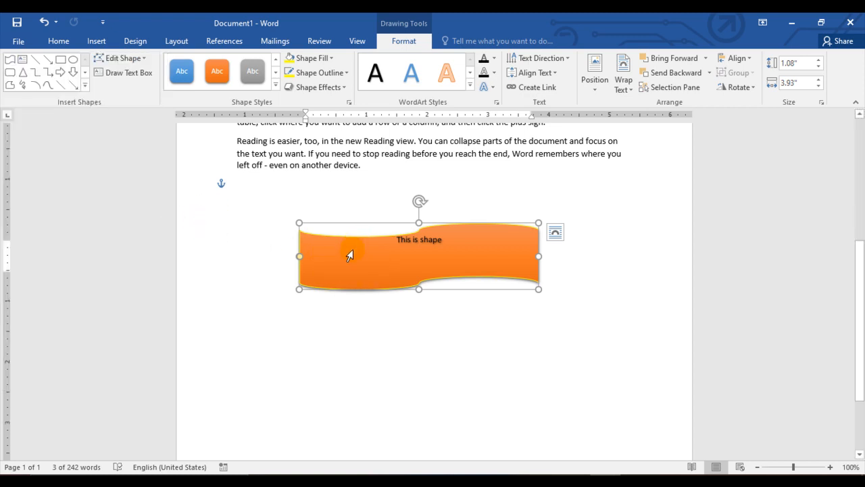
Edit the orange shape's points, pulling its upper, lower and right-hand points outward into a freeform about 2.47" high and 4.54" wide.
click(116, 59)
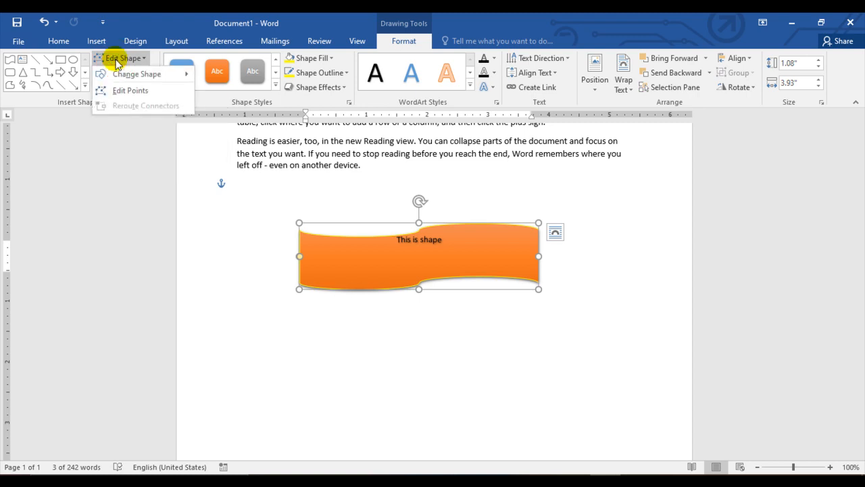
click(127, 88)
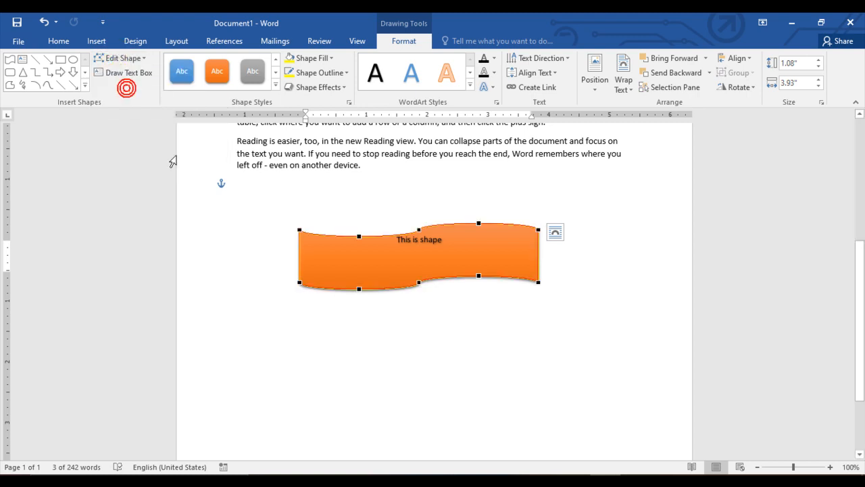
drag(357, 238, 365, 197)
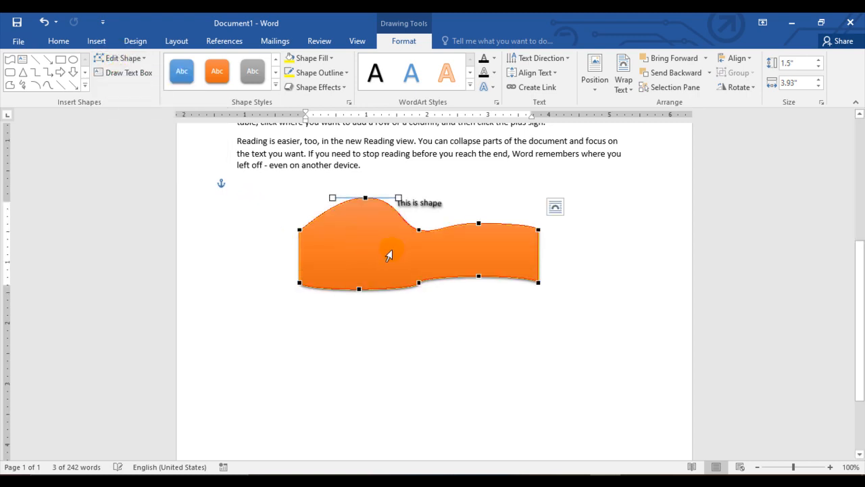
drag(421, 282, 415, 323)
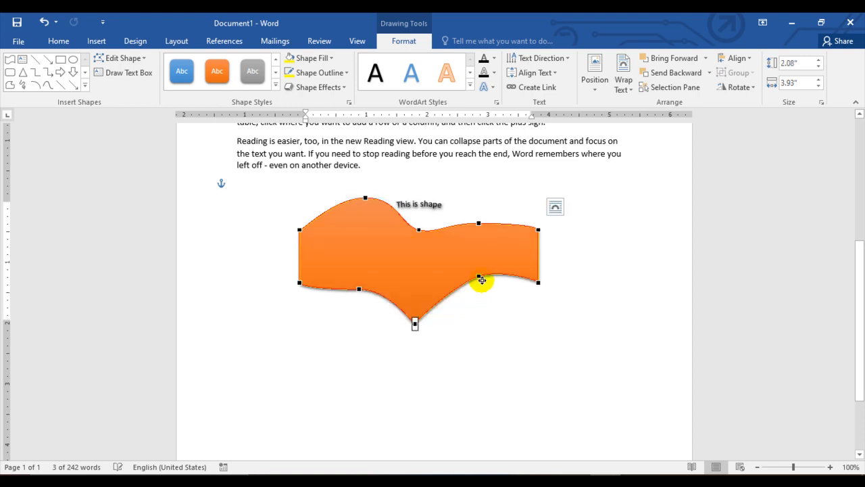
drag(493, 298, 506, 324)
drag(481, 223, 473, 207)
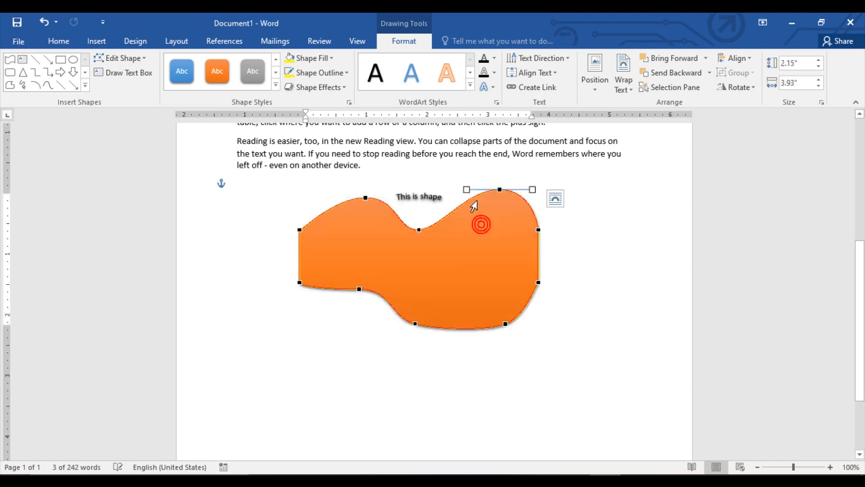
drag(360, 289, 346, 324)
drag(363, 200, 335, 178)
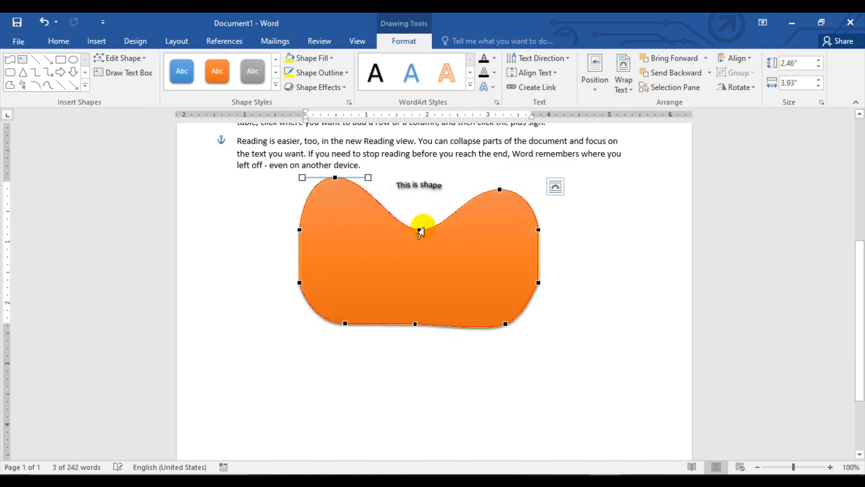
drag(425, 223, 444, 195)
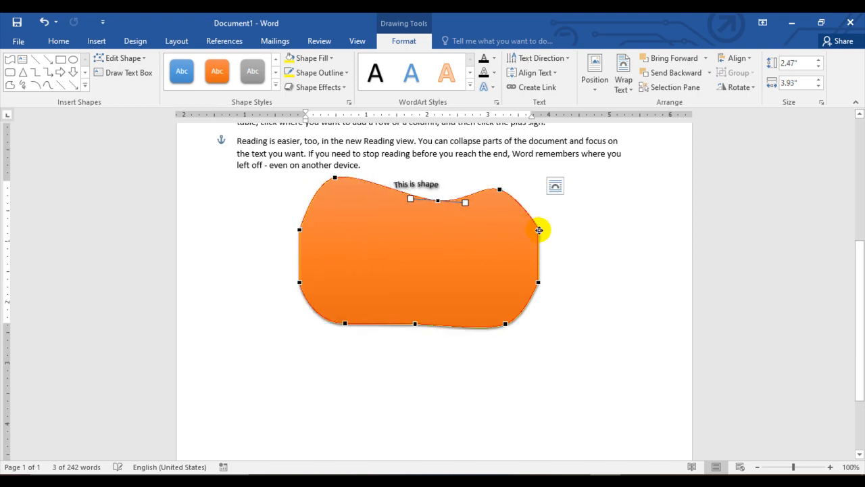
drag(540, 230, 575, 220)
drag(547, 302, 560, 324)
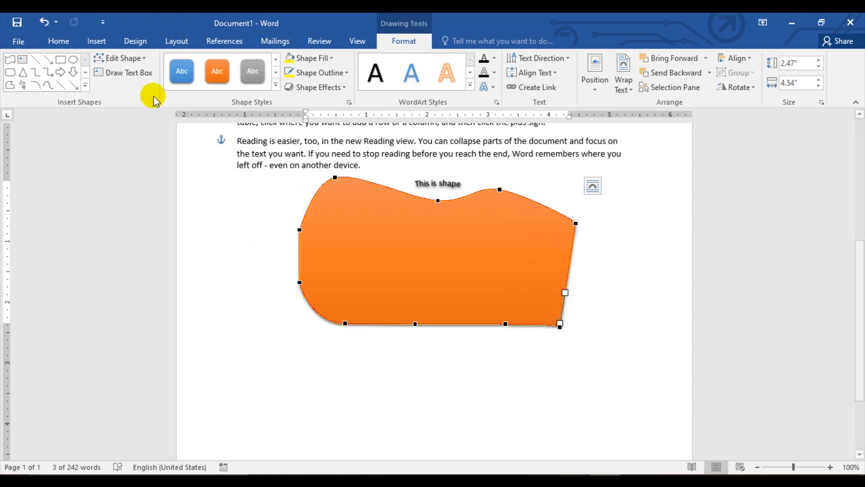
Change the edited orange shape to a Frame, and replace that with the Right Arrow Callout block arrow.
click(131, 60)
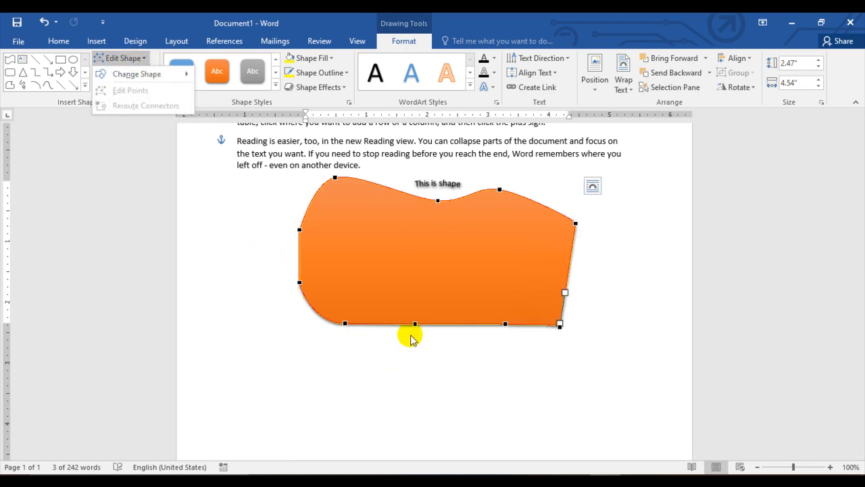
mouse_move(135, 75)
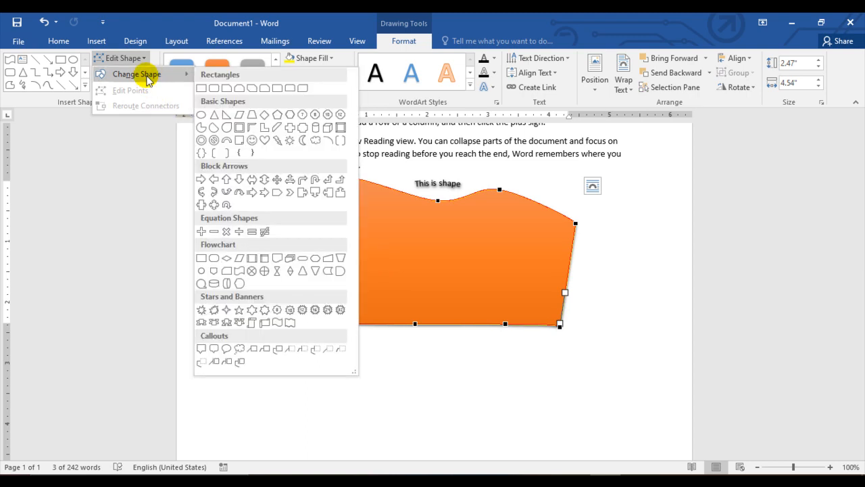
click(240, 131)
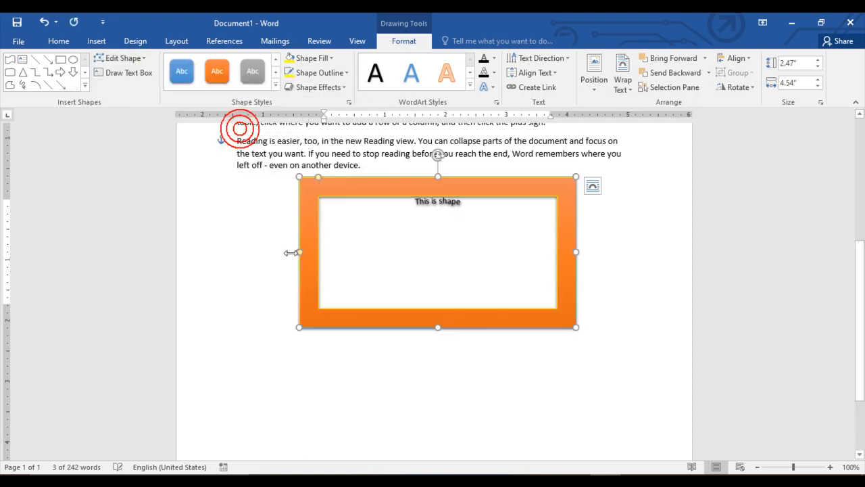
click(141, 60)
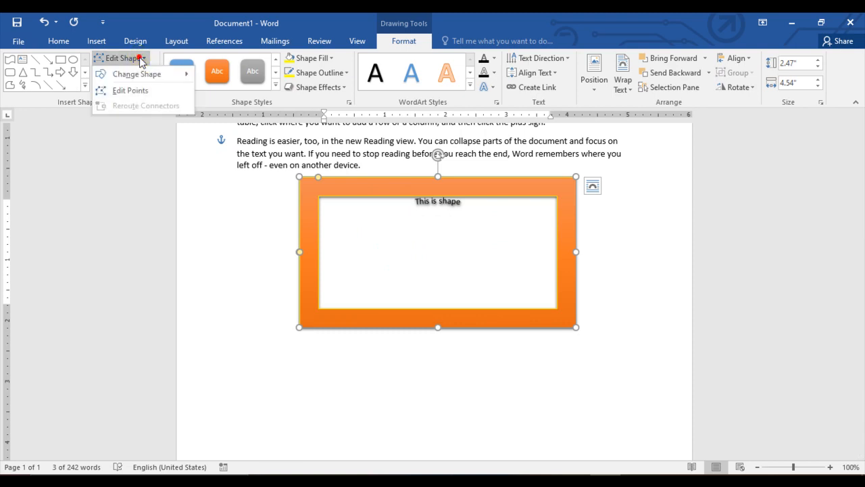
mouse_move(148, 73)
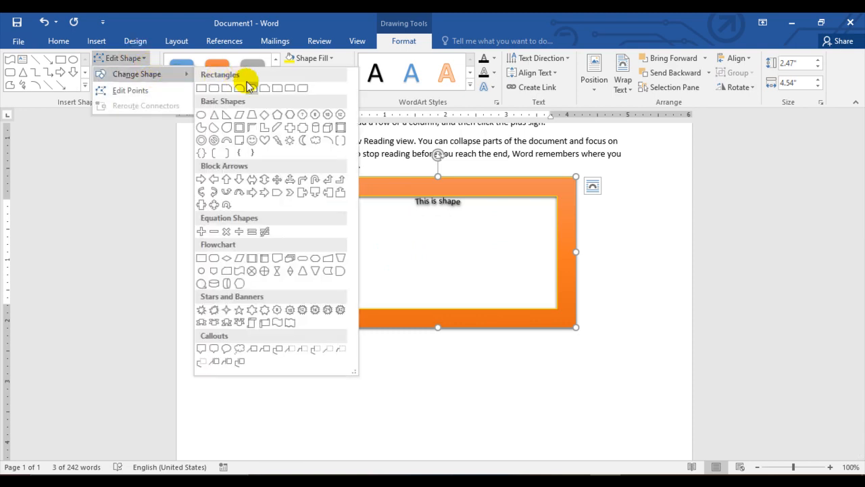
click(303, 194)
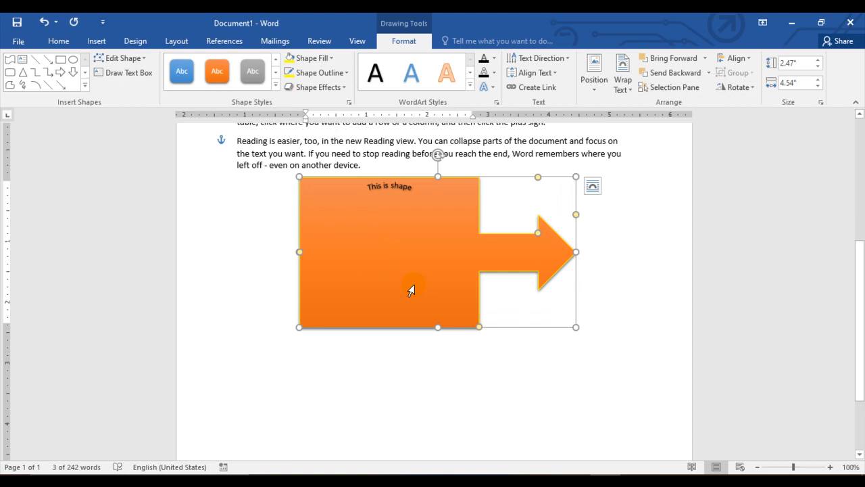
Look at the position and text wrapping options for the orange arrow callout.
click(595, 81)
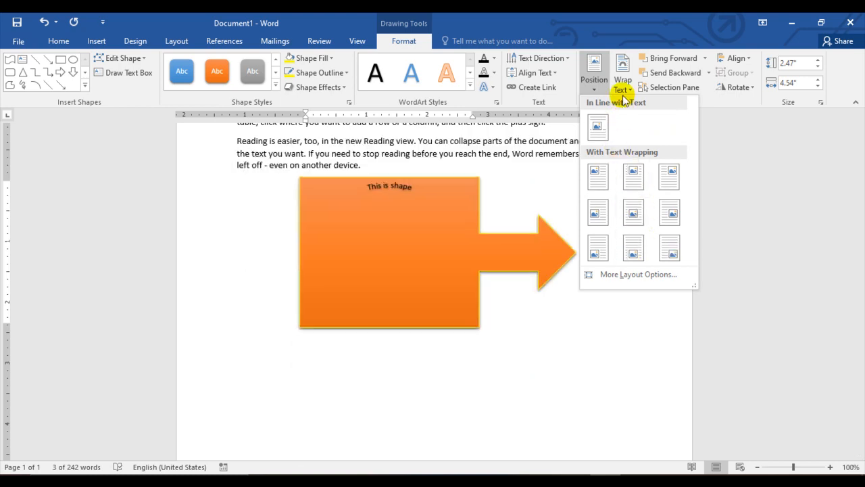
click(630, 85)
click(554, 144)
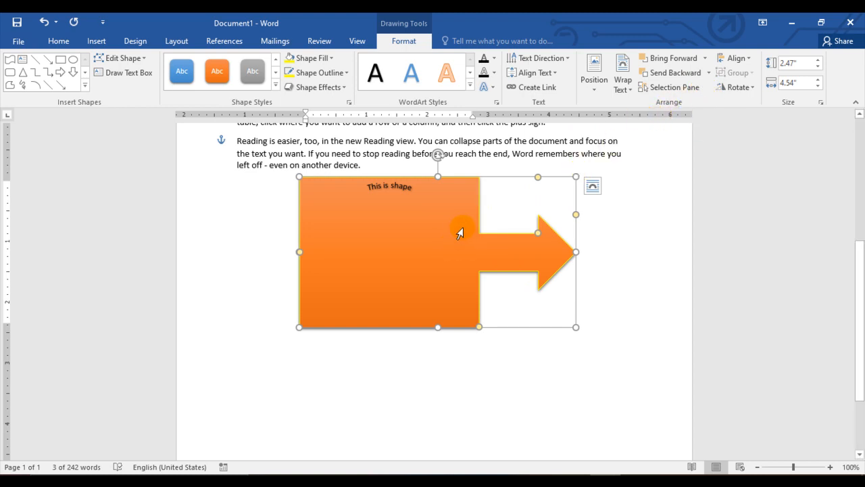
Shrink the orange arrow callout to about 1.03" high and 2.23" wide, and append filler letters starting "fadfadjfoaisddufoiasddufoi" to its text.
click(418, 192)
click(423, 248)
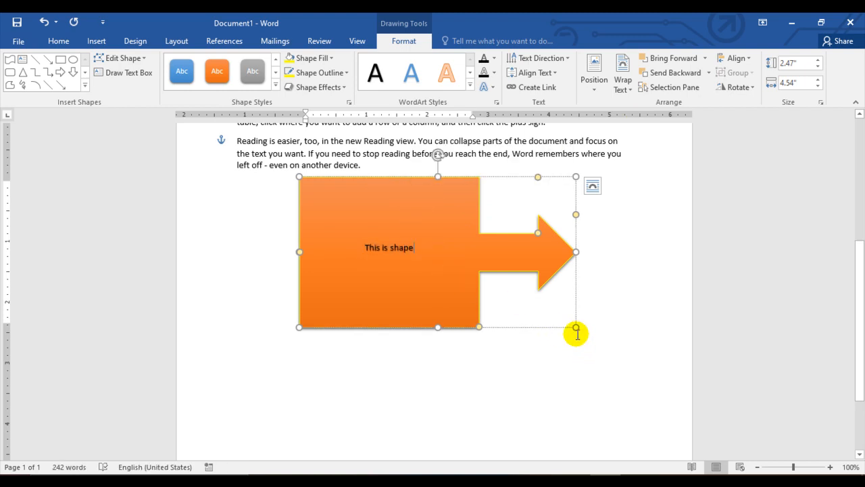
drag(573, 330, 436, 240)
triple_click(357, 197)
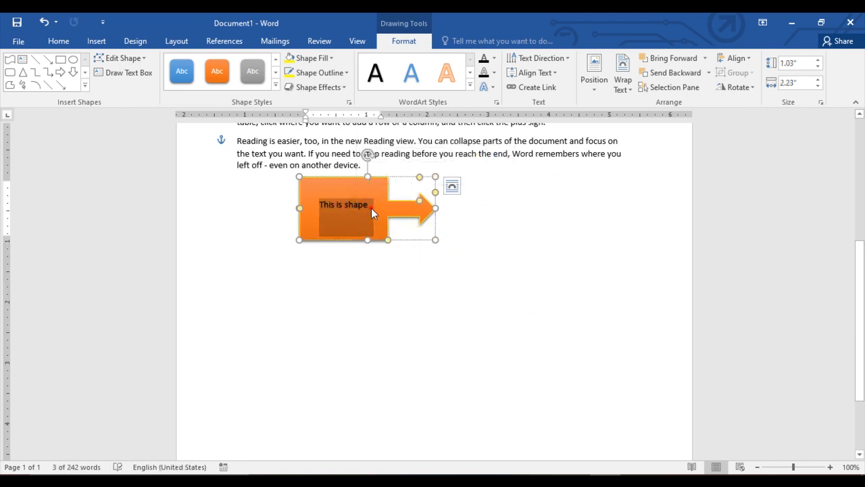
click(367, 204)
text(fadfadjfoaisd du)
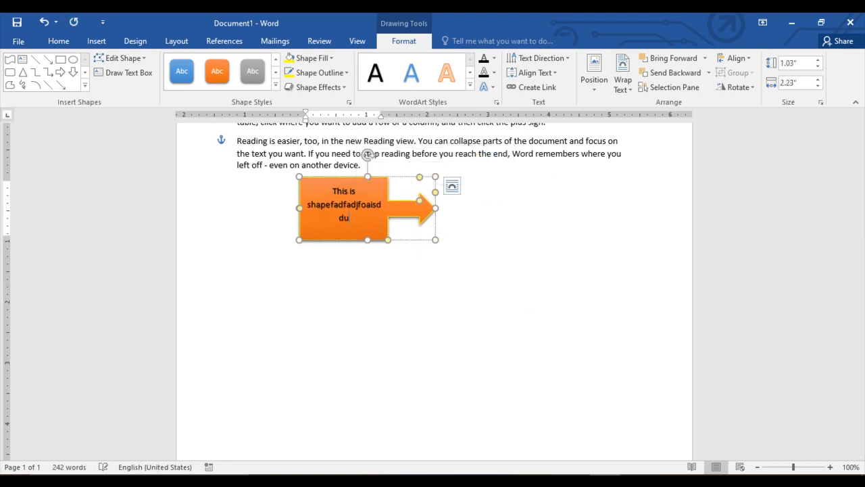
text(foiasddufoiadufoiasdsufasdfoaidufaoiidfuasodsuufasduf)
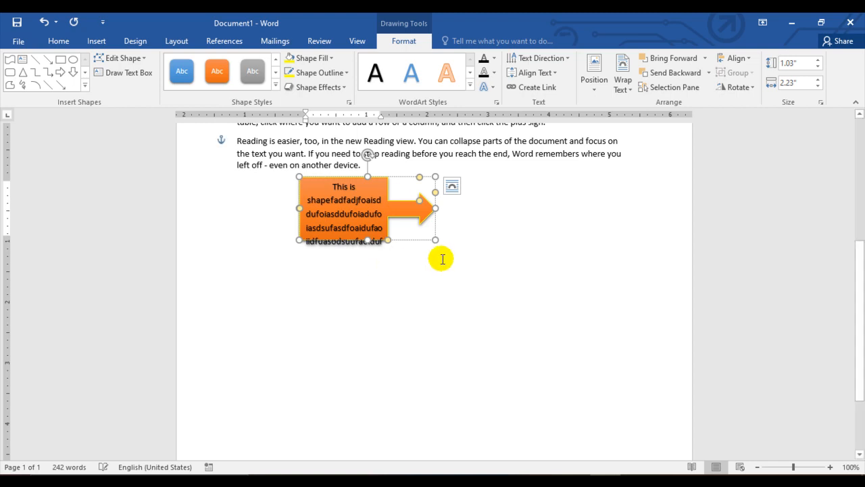
Enlarge the orange callout to about 3.8" high and 4.94" wide, and apply the first Warp text transform to its text.
drag(436, 242, 592, 393)
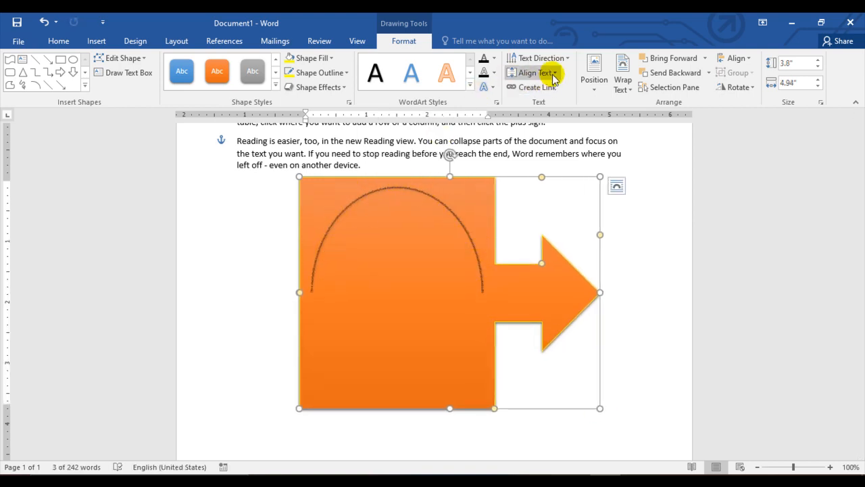
click(566, 58)
click(577, 42)
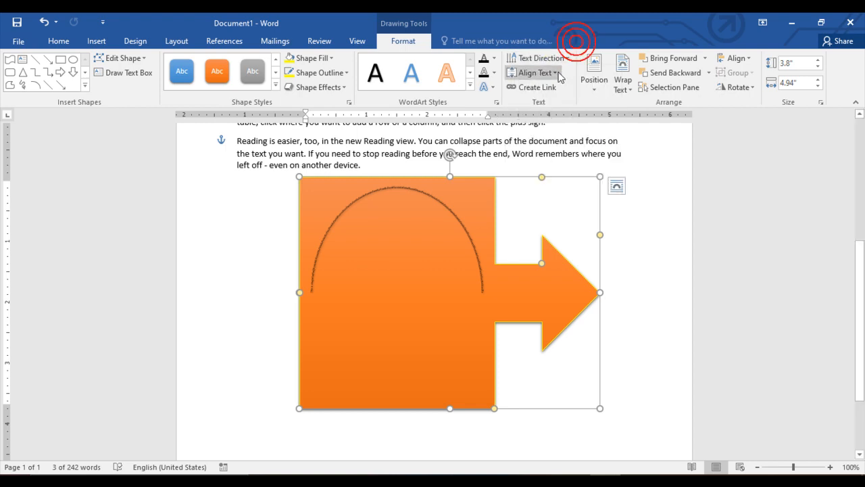
click(559, 73)
click(592, 34)
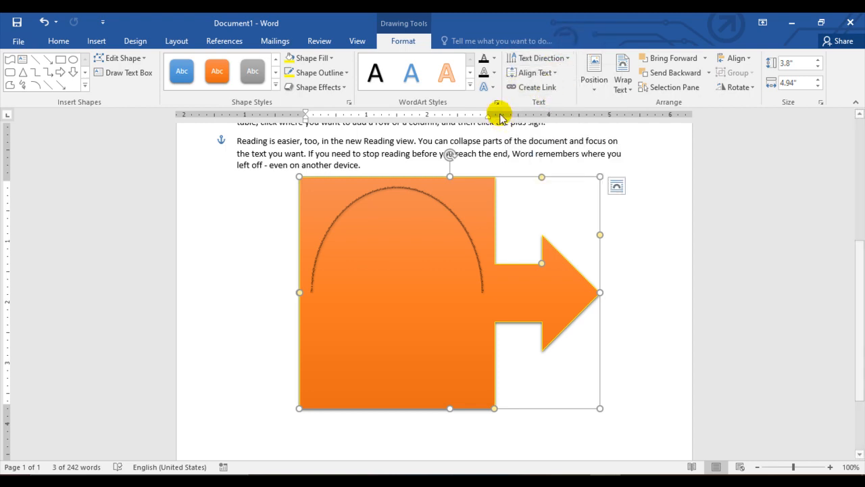
click(492, 73)
click(465, 102)
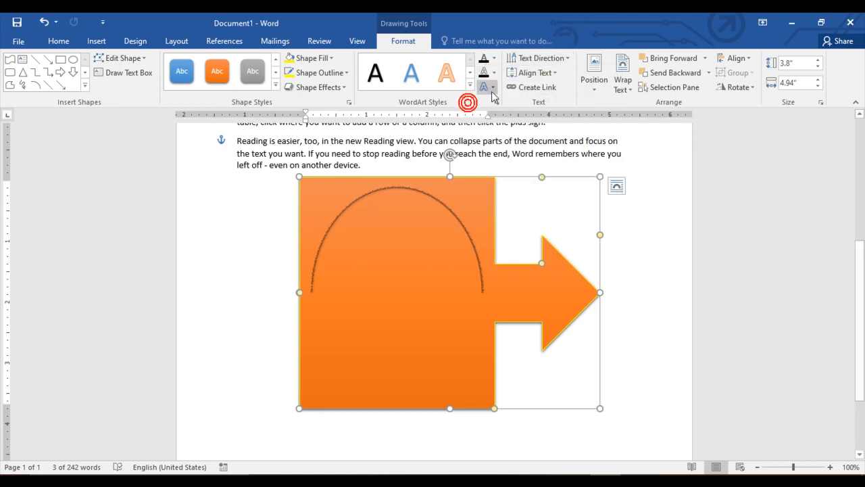
click(484, 88)
mouse_move(527, 249)
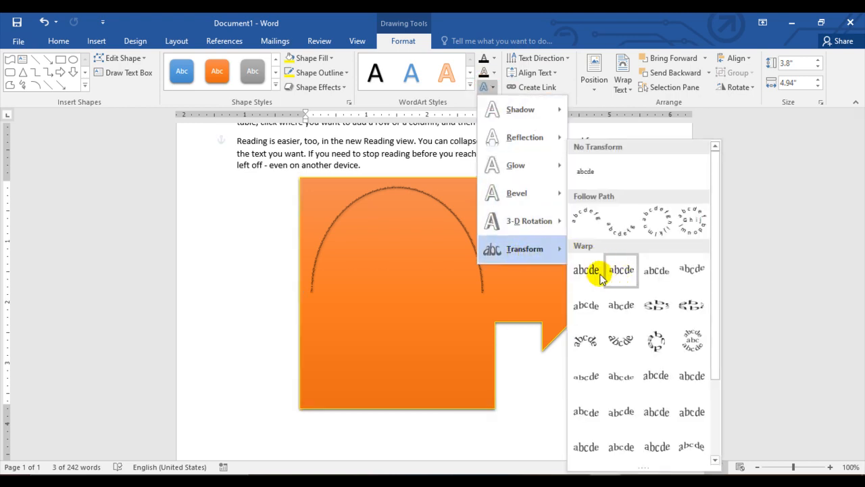
click(588, 272)
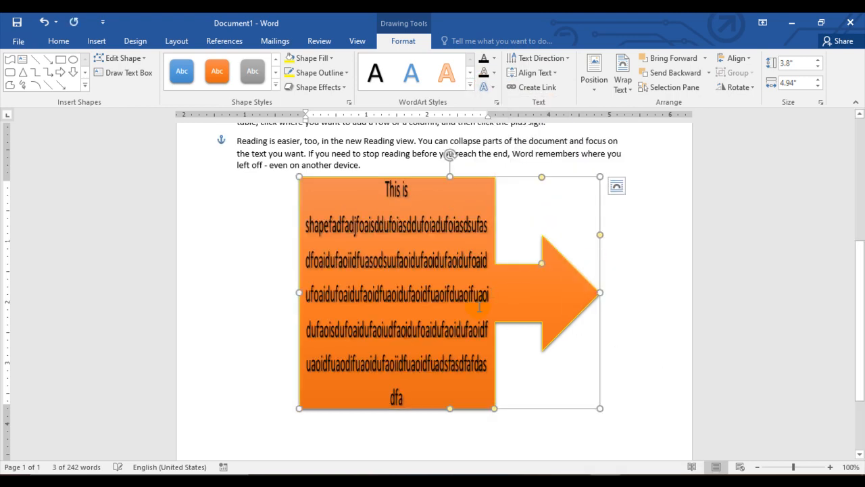
Append "gfsgdsaafadfadfadfasdfadfadf" to the callout's text, and shrink the shape to about 1.07" high and 2.47" wide.
click(411, 403)
text(gfsgd)
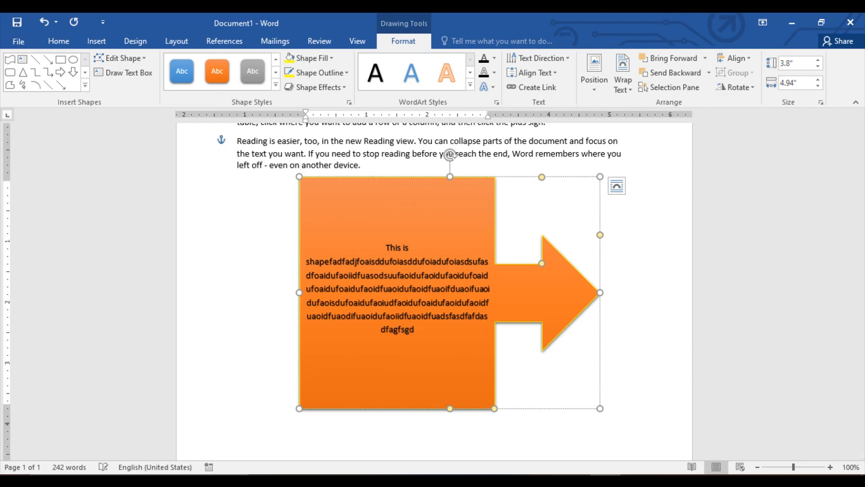
text(saafadfadfadfasdfadfadf)
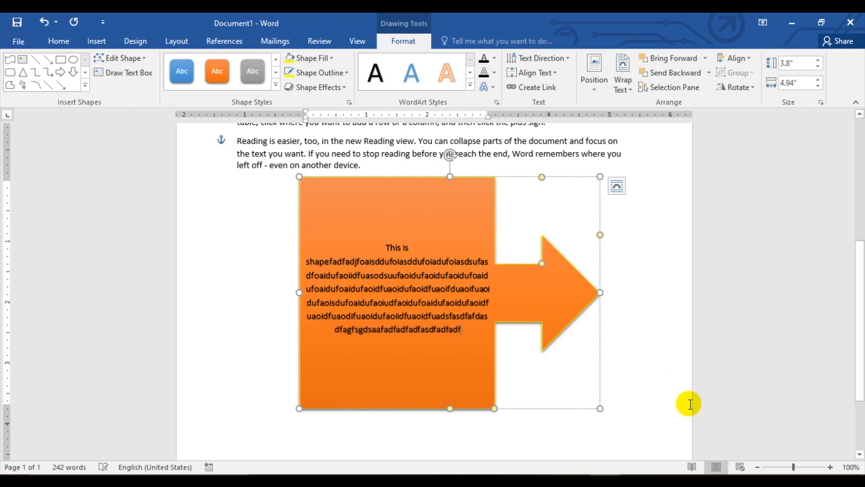
drag(599, 409, 447, 241)
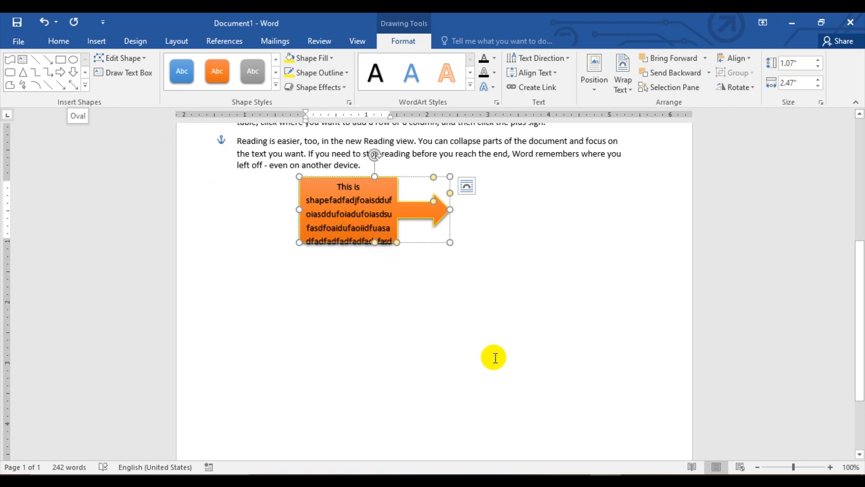
Draw a rectangle about 2.16" high and 4.25" wide below the orange callout, and move it slightly up and to the right.
click(60, 59)
mouse_move(363, 312)
mouse_down()
mouse_move(373, 365)
mouse_move(565, 452)
mouse_move(621, 444)
mouse_up()
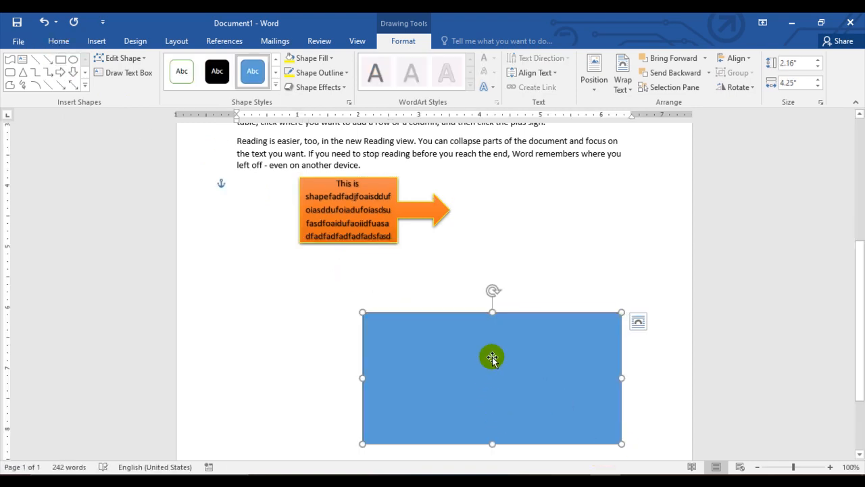
drag(492, 356, 522, 352)
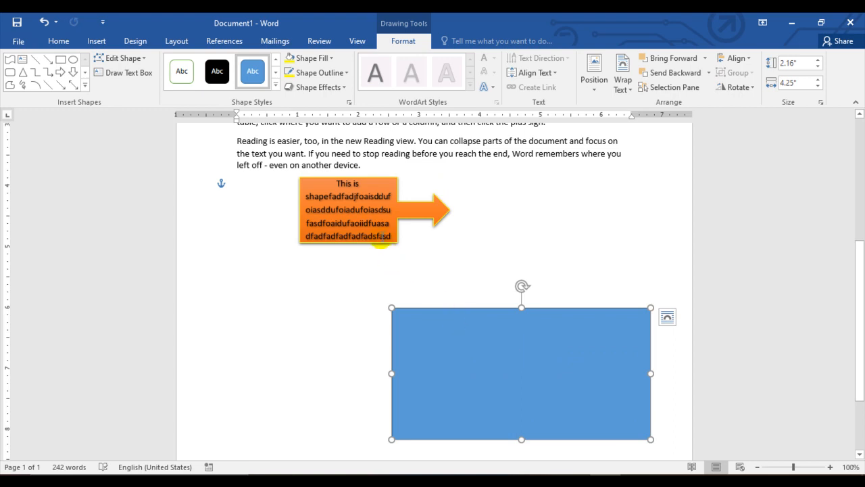
Try to create a text link from the orange callout, using the callout itself as the target.
click(383, 240)
click(473, 354)
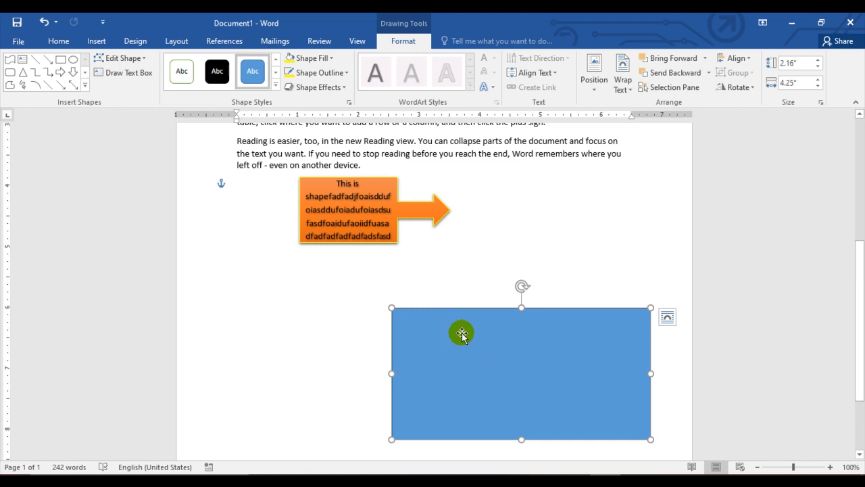
click(383, 241)
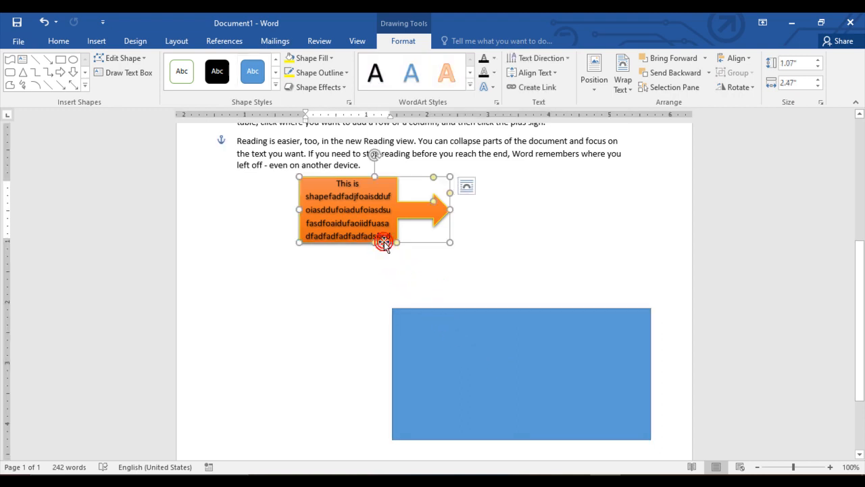
click(535, 89)
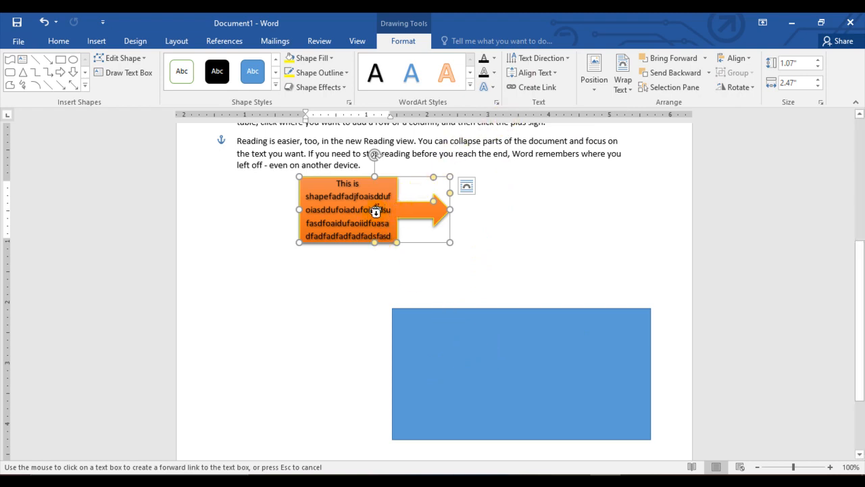
click(375, 212)
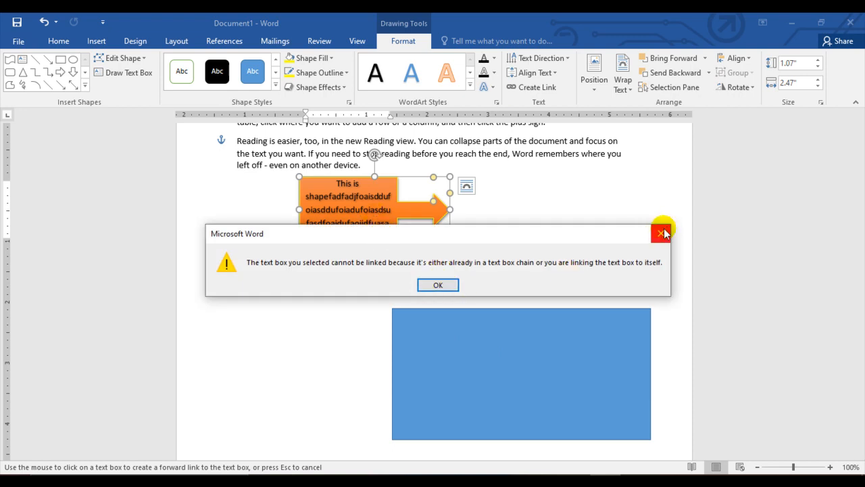
click(661, 229)
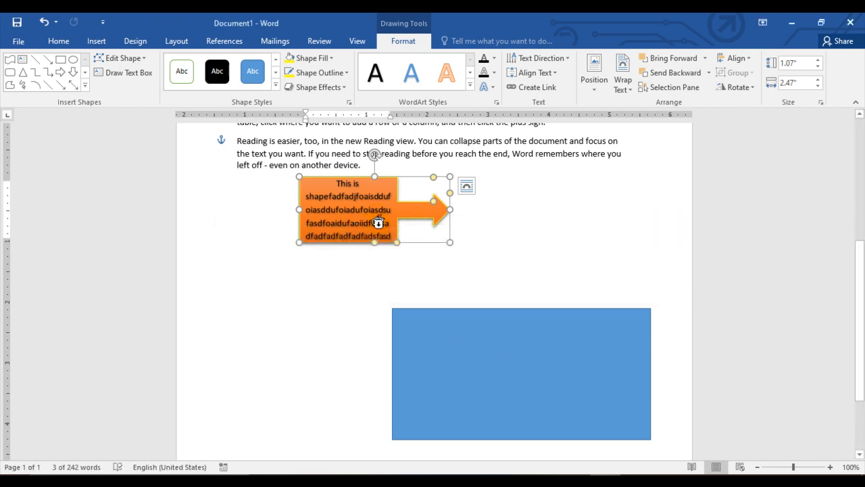
Undo the move of the blue rectangle, and undo drawing the rectangle itself.
key(ctrl+z)
click(368, 227)
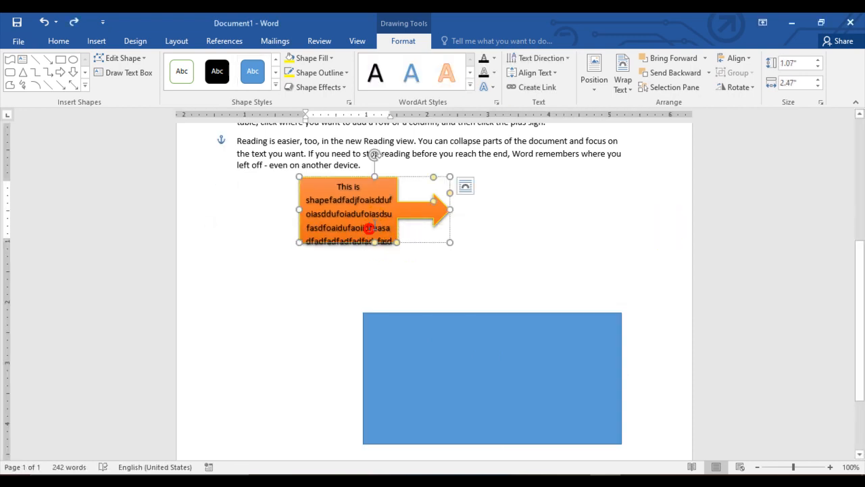
click(439, 324)
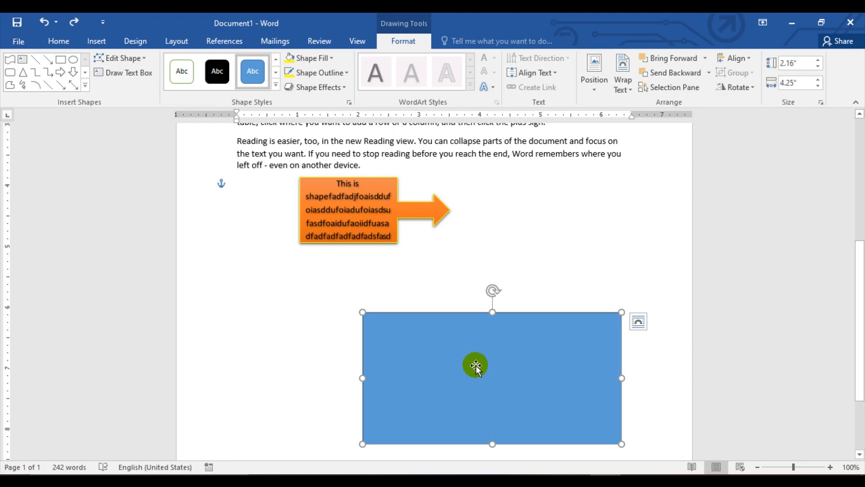
right_click(476, 366)
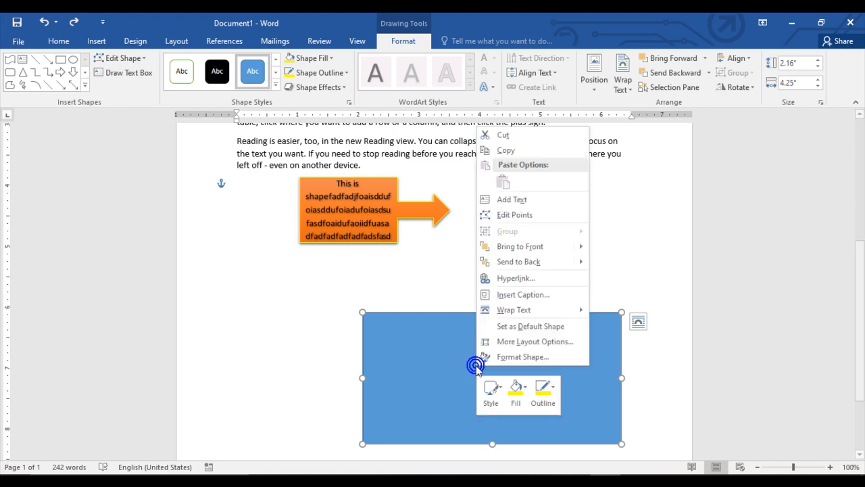
click(512, 200)
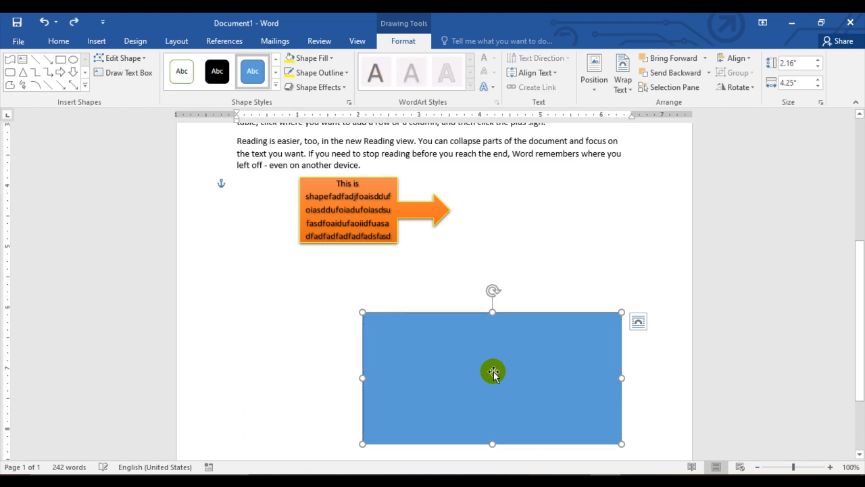
key(ctrl+z)
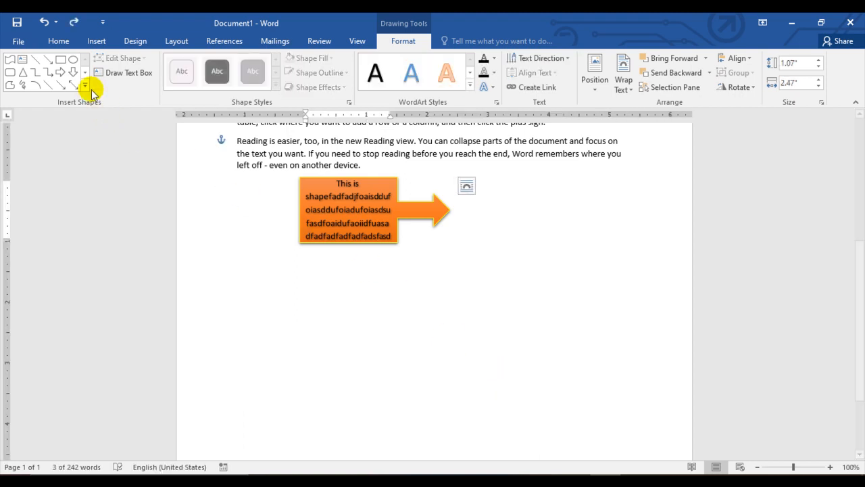
Draw a rectangle about 2.23" high and 3.75" wide below the orange callout, and make it an empty text container with Add Text.
click(61, 59)
drag(397, 288, 625, 423)
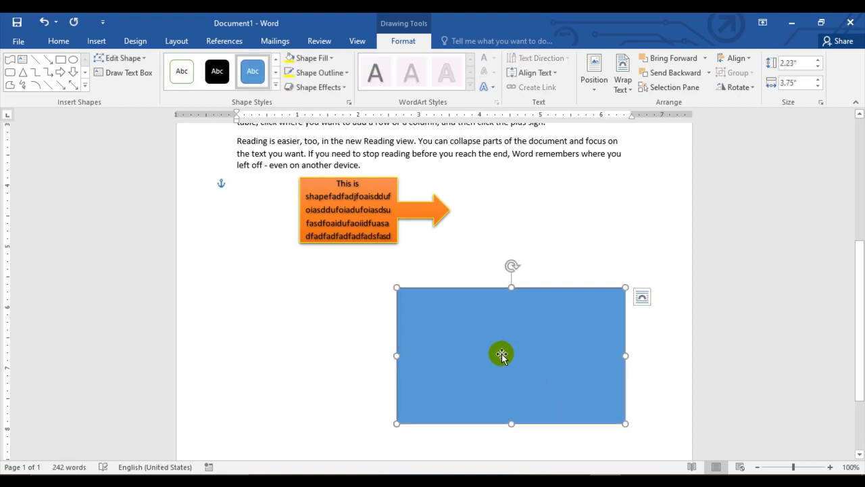
right_click(502, 354)
click(538, 188)
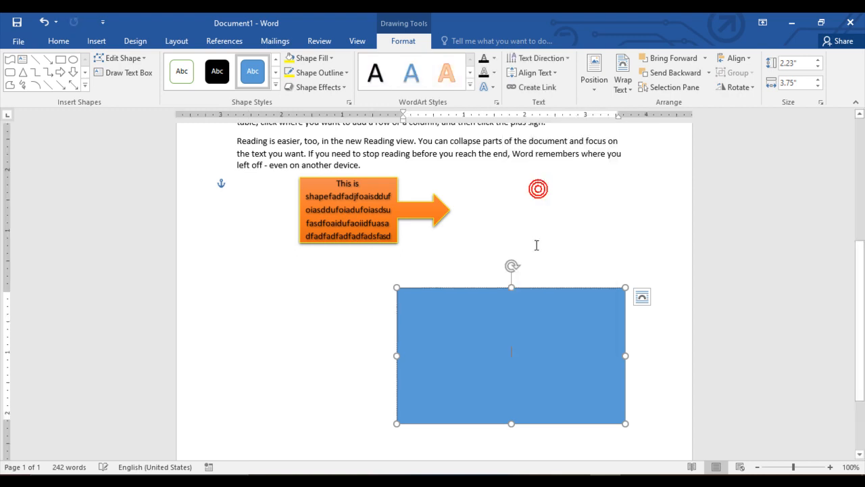
text(fgfgf)
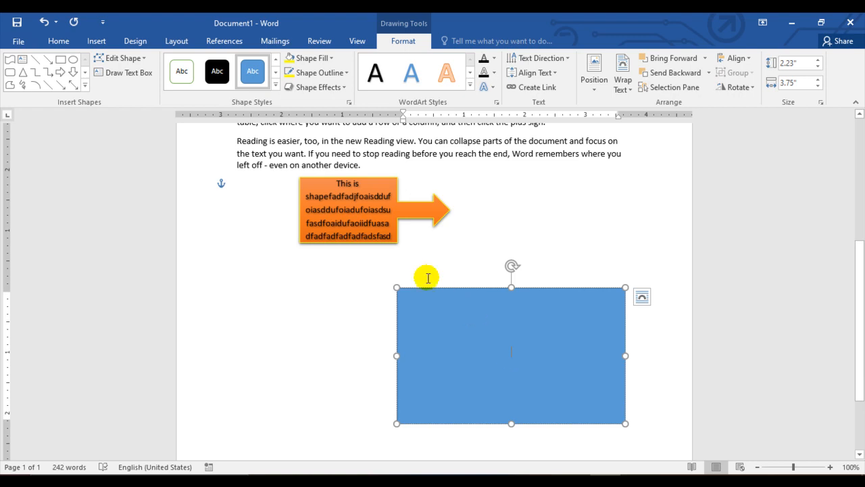
Create a text link from the orange callout to the empty blue rectangle so overflowing text continues there.
click(375, 246)
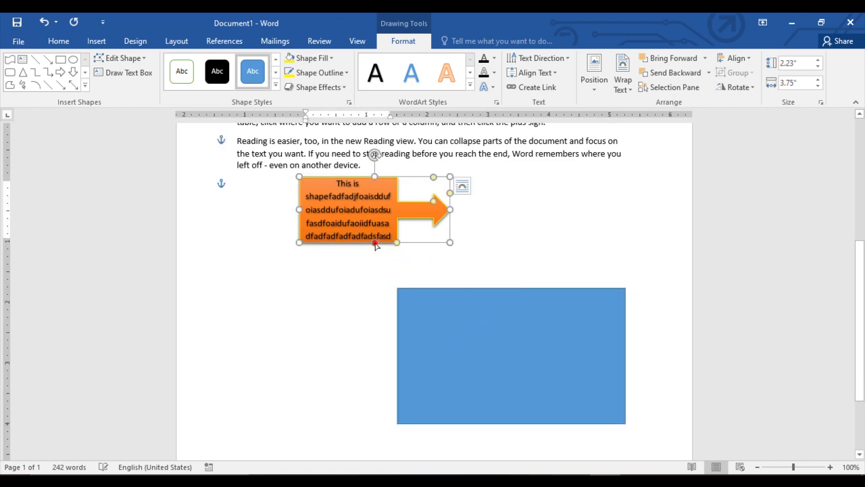
click(528, 90)
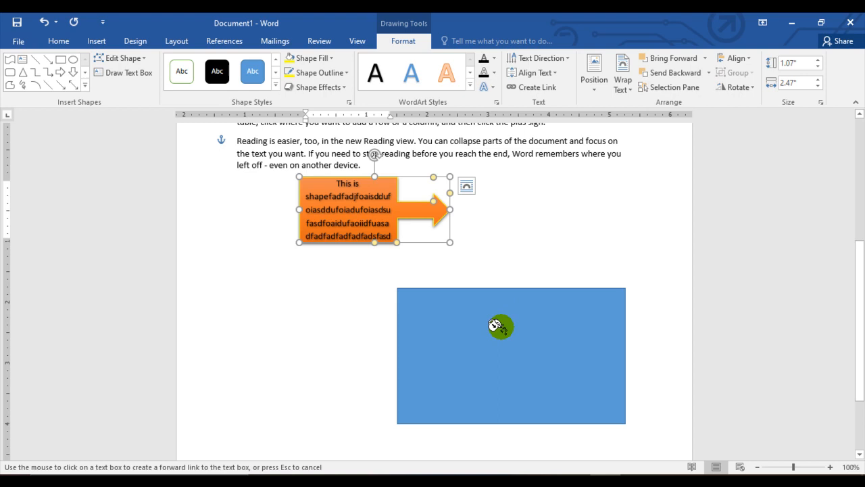
click(500, 327)
click(397, 233)
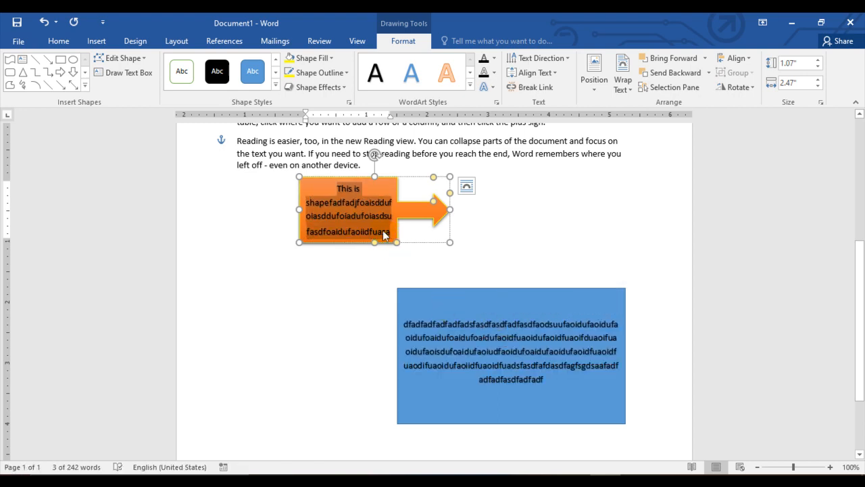
Append several lines of filler letters starting "ffjdskkfjlasdkjflksdjflksdjflksj" to the end of the linked text in the blue rectangle.
click(551, 380)
scroll(558, 365, down, 3)
text(ff)
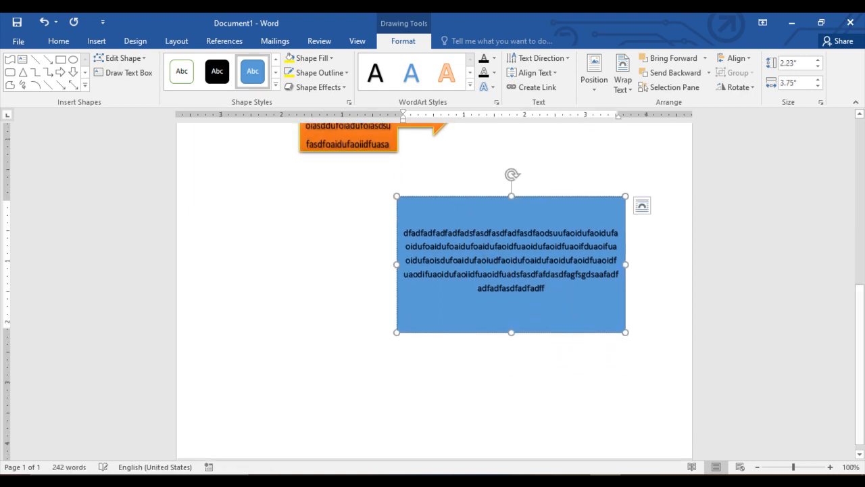
text(jdskkfjlasdkjflksdjflksdjflksjfldskjflkajsd)
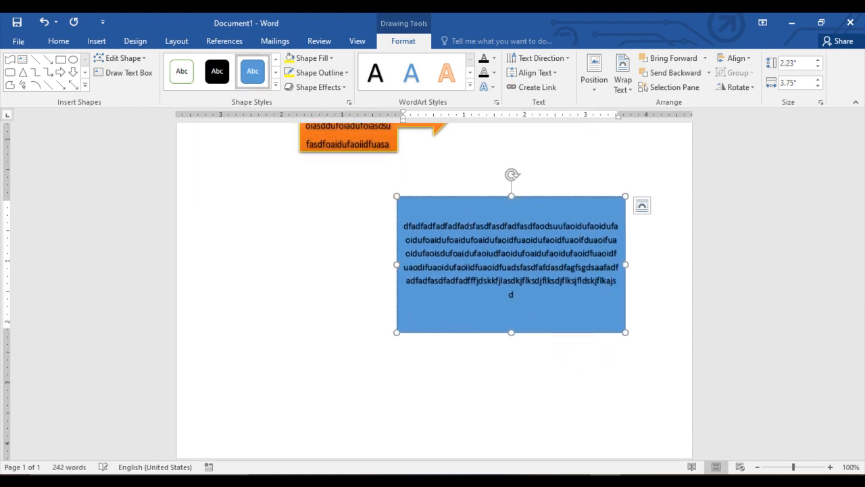
text(flkdajflkajdlfkjadklfjladksjflakdjflkasdksjflakskdsjflkaskdjflak)
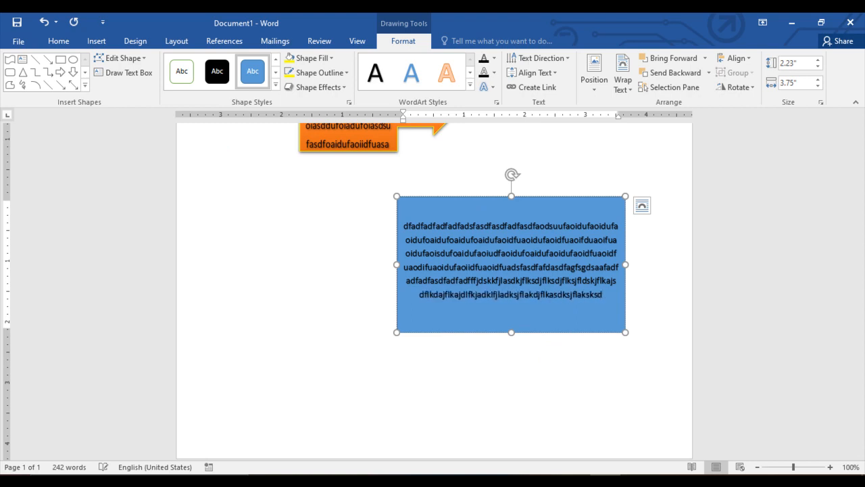
text(kjflakkjdflakkdjflakkjfdlakkjflkkadjf)
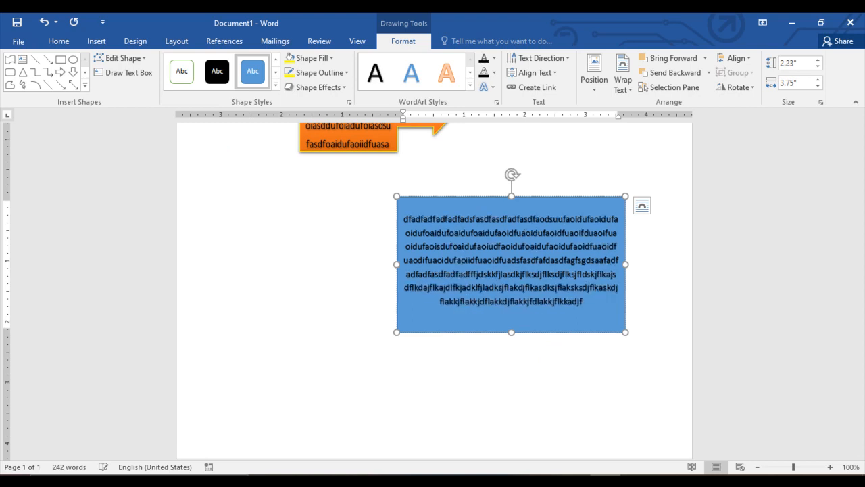
Append more lines of filler letters starting "lkadjflkajdflkajlkdfj" to the linked text until it overflows the blue rectangle.
text(lkadjflkajdflkajlkdfjaldkfjaldkfjlakfjlakkd)
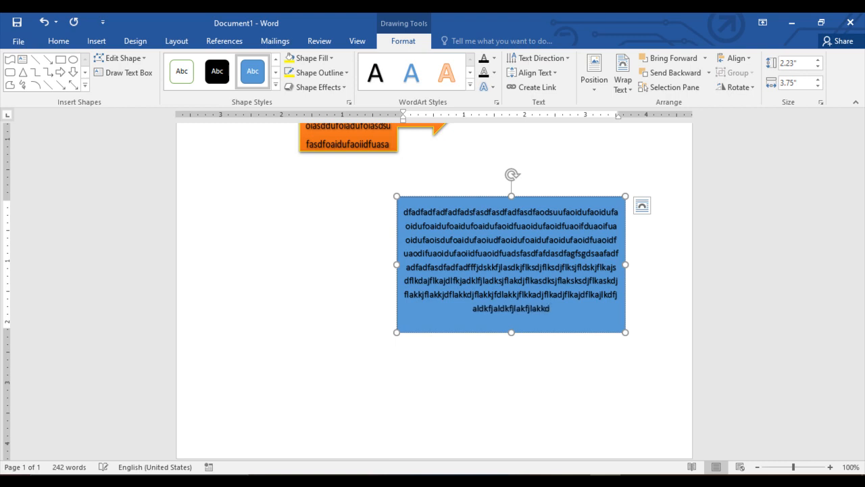
text(jflakdkdjflakkdjflkadkjflakkjdflakddjflkadjflkak)
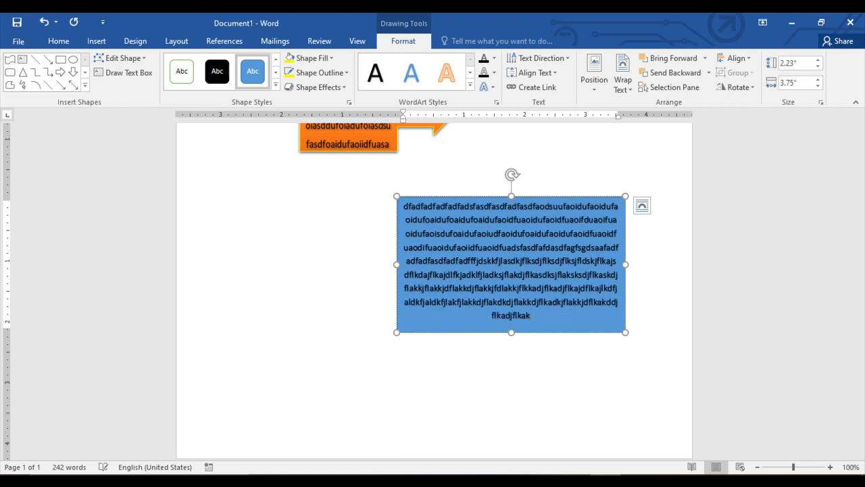
text(jdflakkjflakdkjflakkdjflkadjflkakdjflkakdjflkakdj)
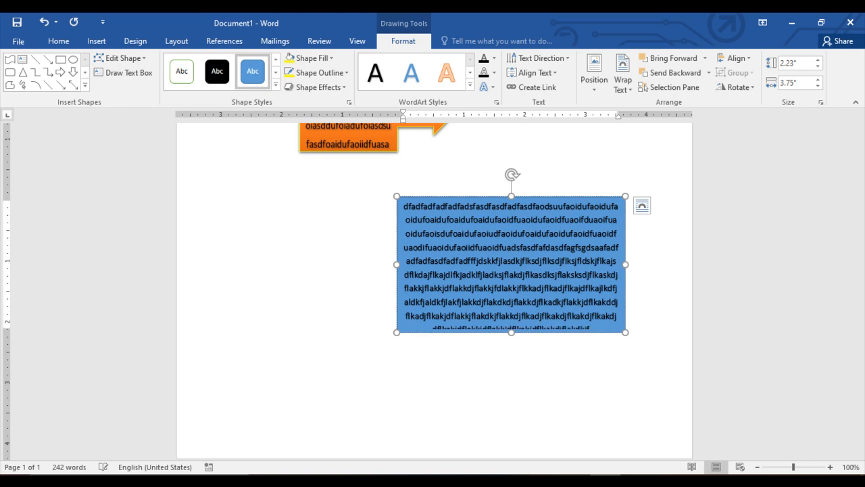
text(dflkakjdflkadkjflakjdflkd)
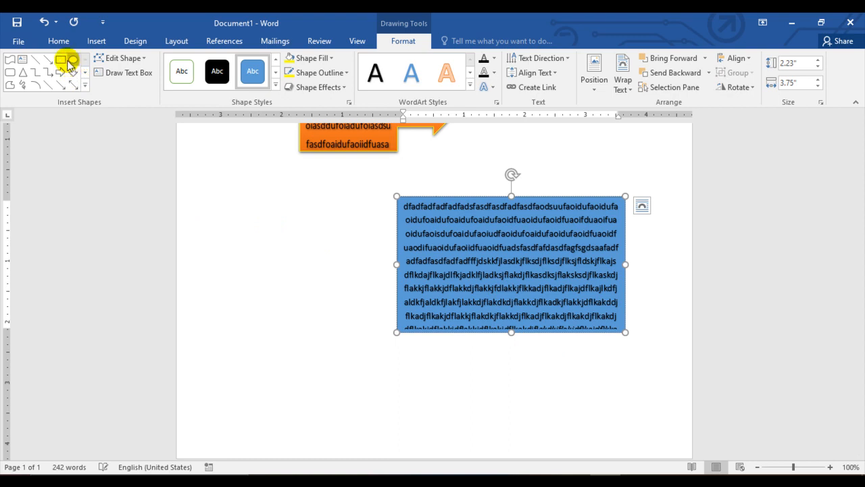
Draw a wave shape about 1.24" high and 4.71" wide below the blue rectangle, and make it an empty text container with Add Text.
click(10, 61)
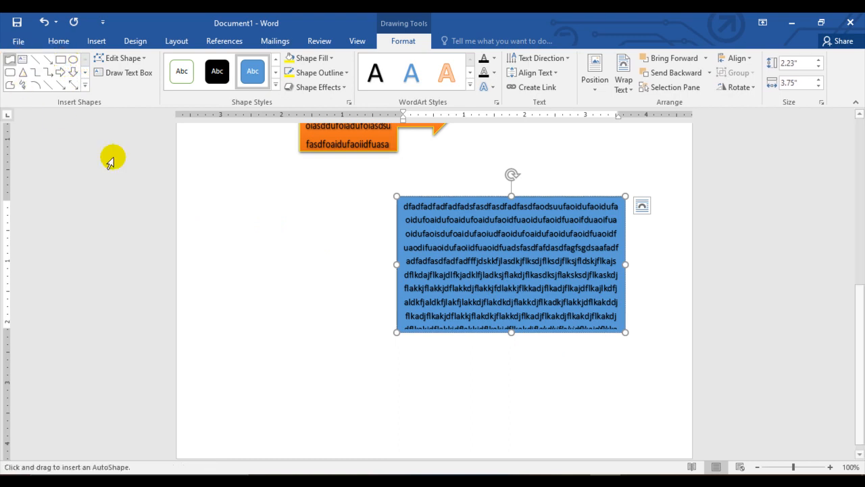
mouse_move(321, 376)
mouse_down()
mouse_move(400, 447)
mouse_move(581, 466)
mouse_move(608, 442)
mouse_up()
drag(503, 400, 491, 380)
right_click(491, 380)
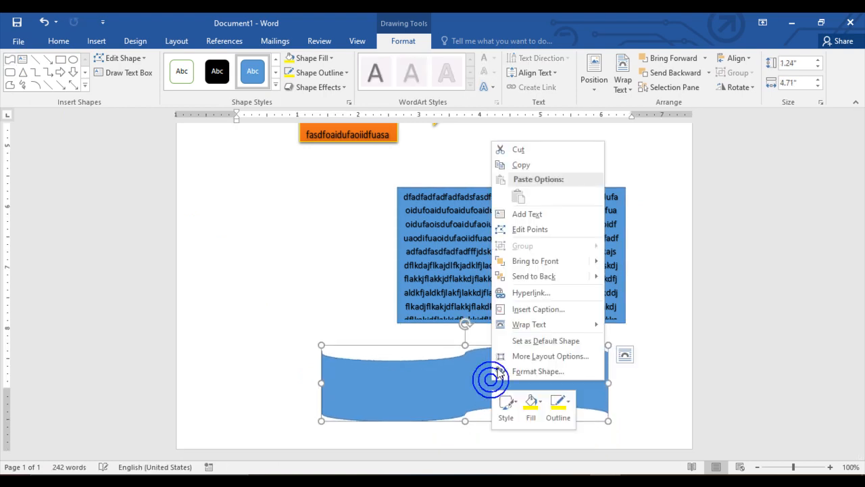
click(533, 210)
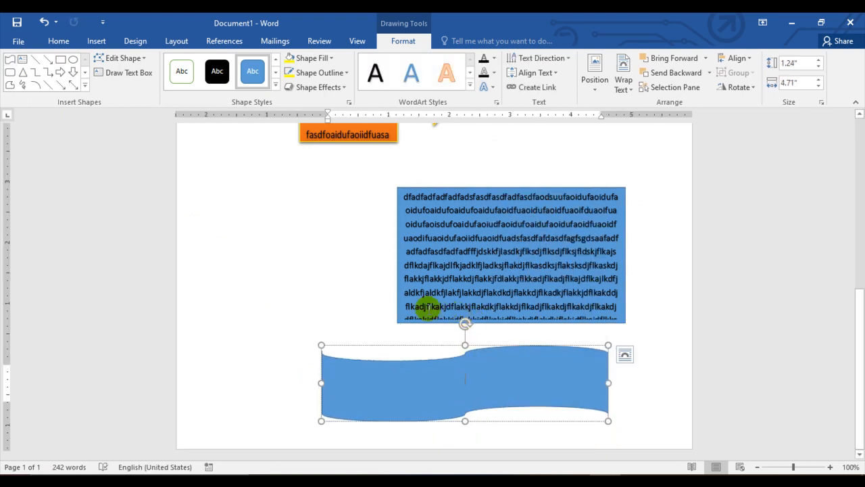
Create a text link from the blue rectangle to the empty wave shape so overflowing text continues there.
click(396, 306)
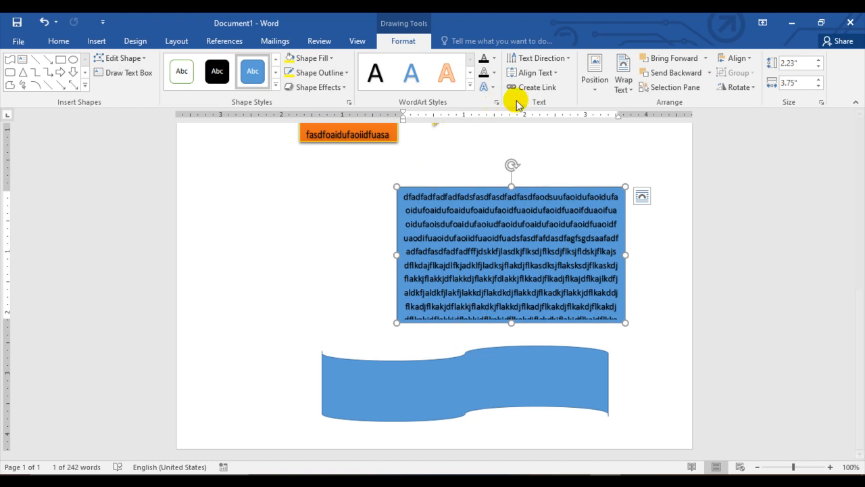
click(544, 87)
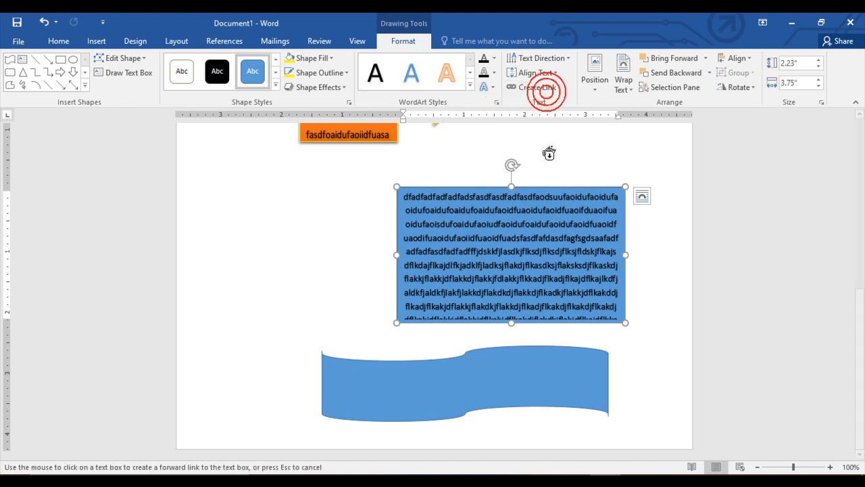
click(440, 378)
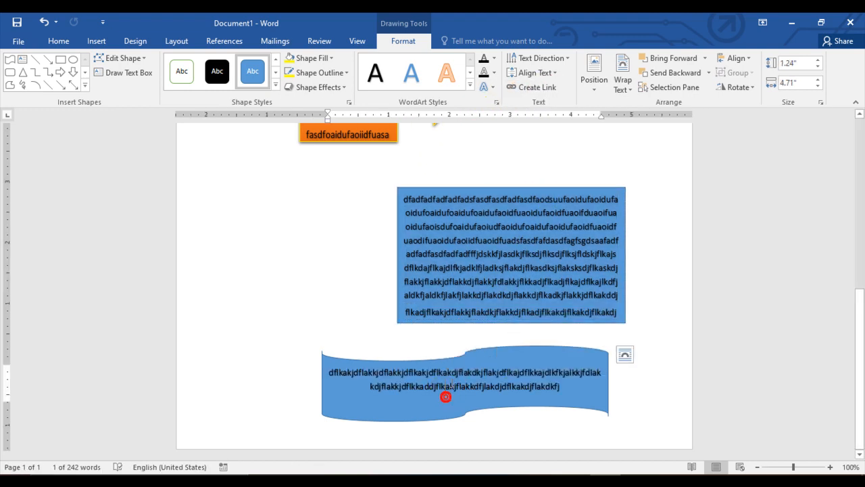
Break the text link between the blue rectangle and the wave shape.
scroll(463, 365, up, 2)
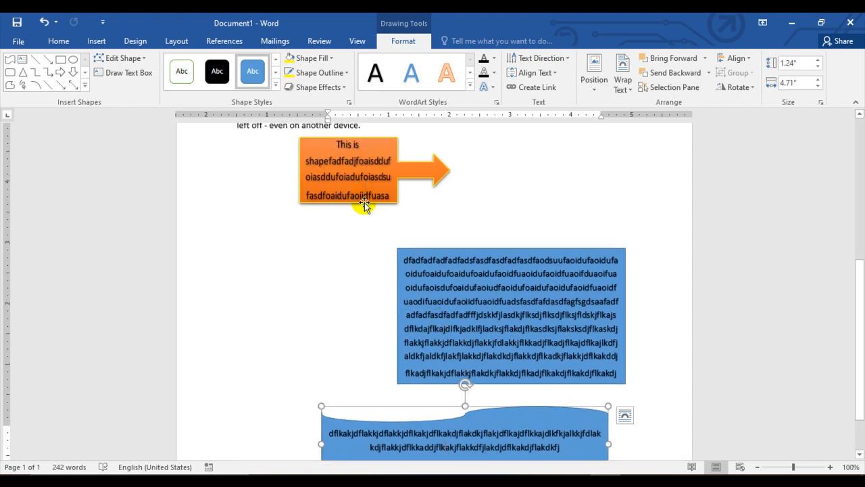
click(460, 284)
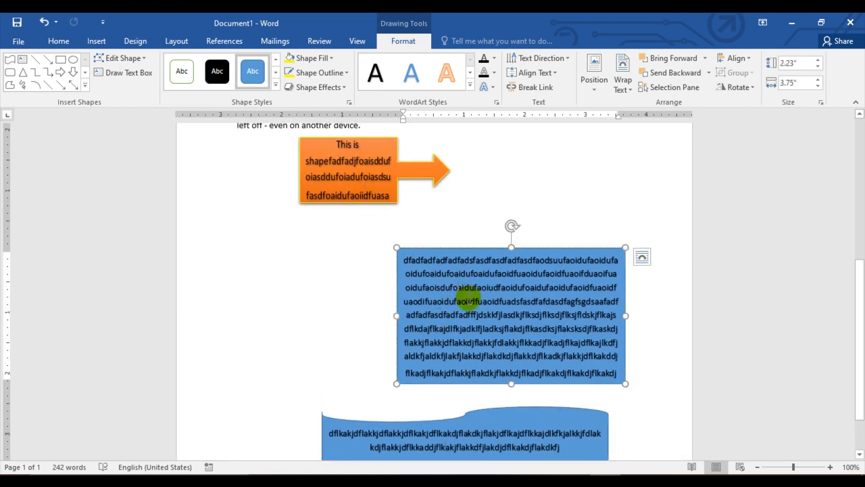
scroll(466, 297, down, 1)
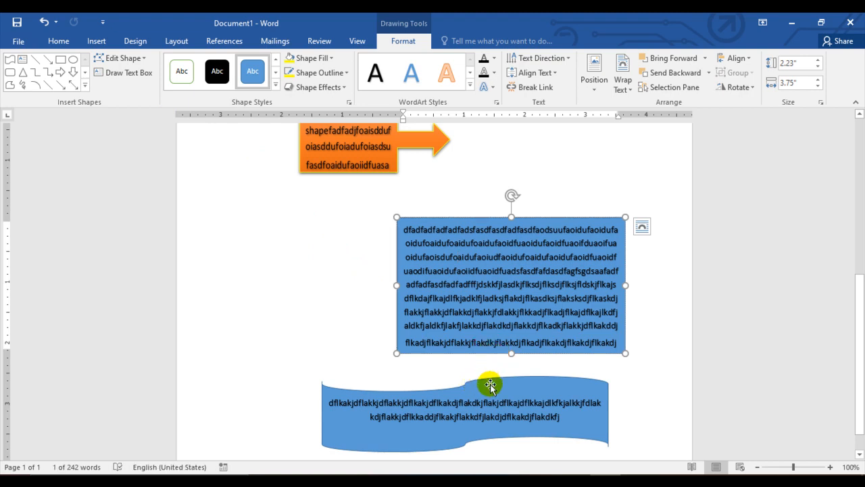
click(491, 386)
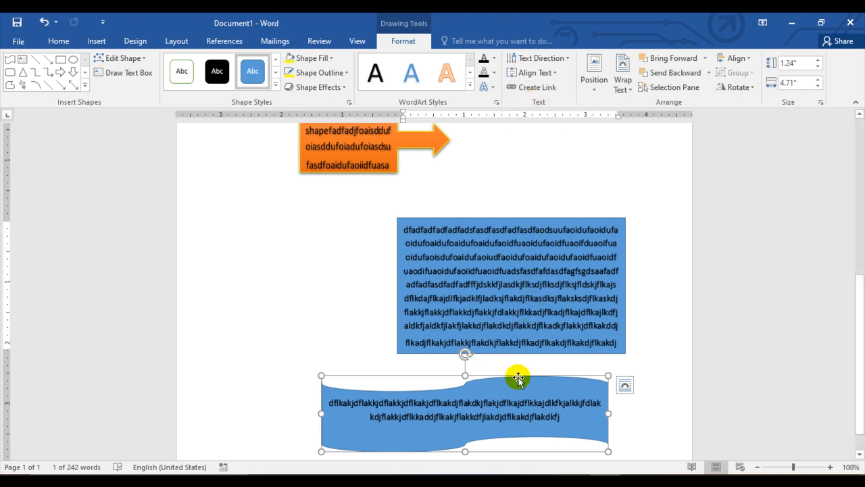
click(518, 351)
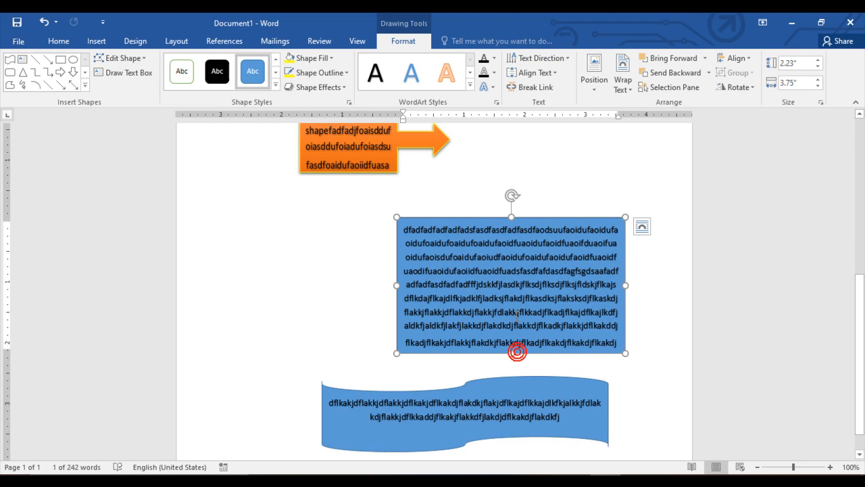
click(526, 94)
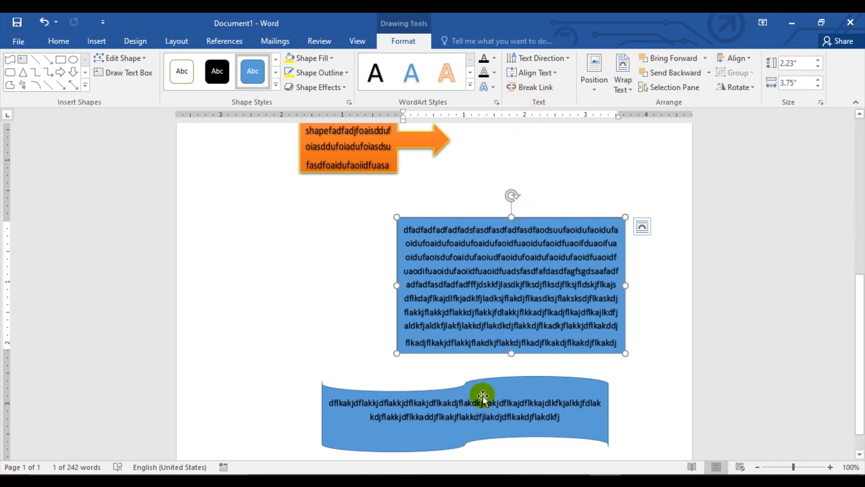
click(531, 87)
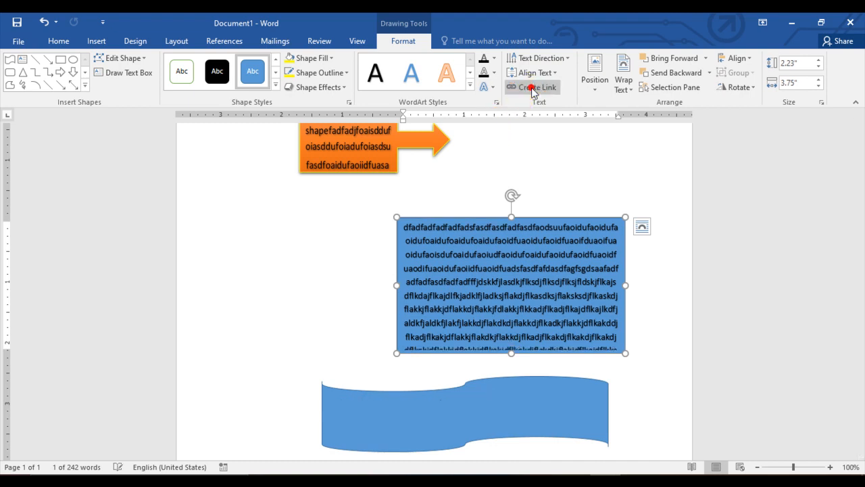
Break the text link between the orange callout and the blue rectangle.
click(396, 175)
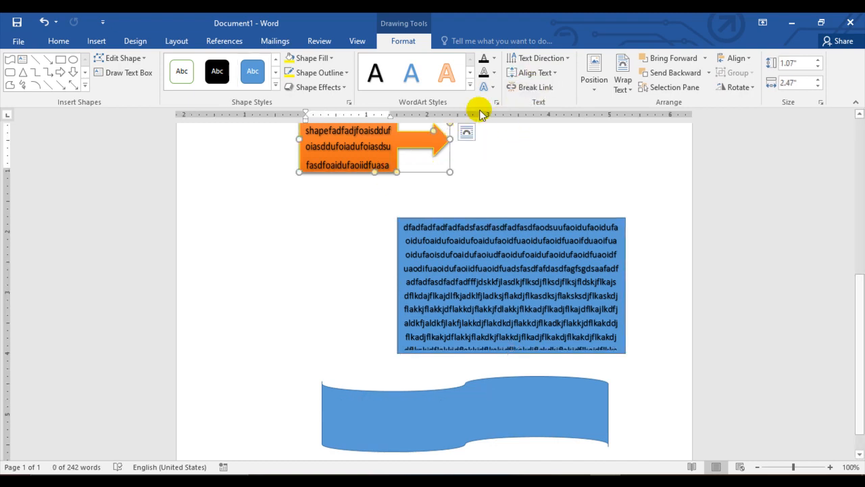
click(521, 87)
scroll(495, 216, up, 2)
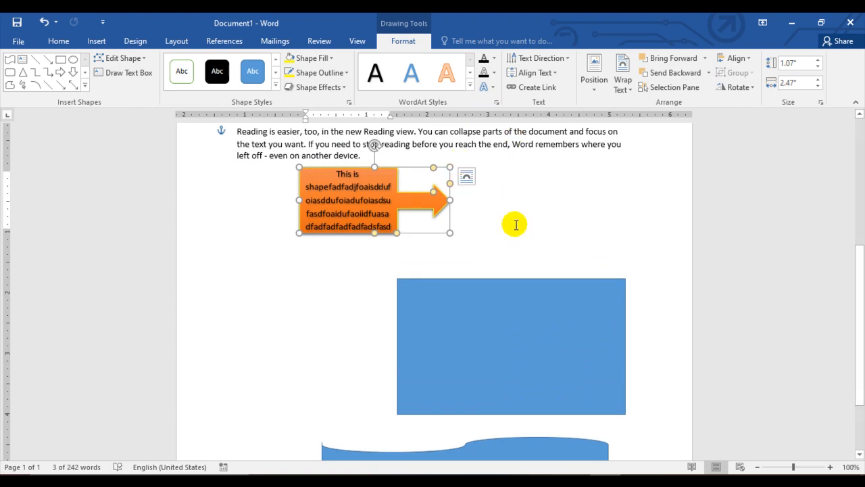
Delete the blue rectangle, the orange callout and the wave shape from the page.
click(498, 329)
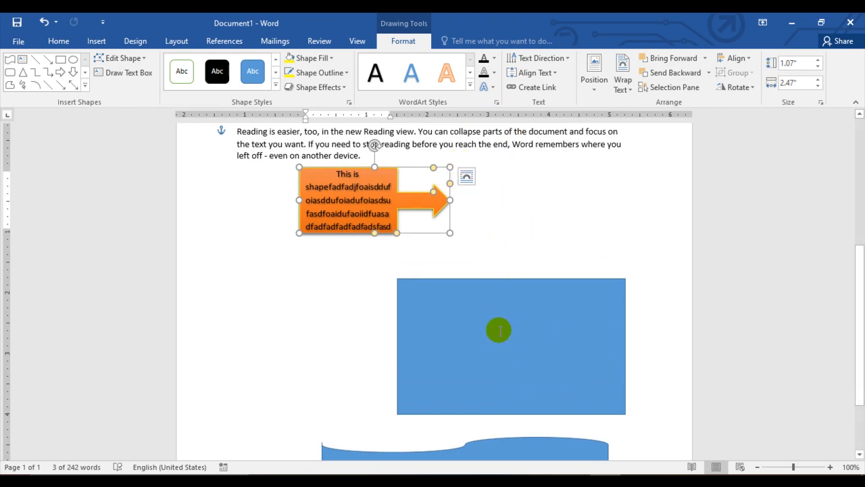
click(459, 299)
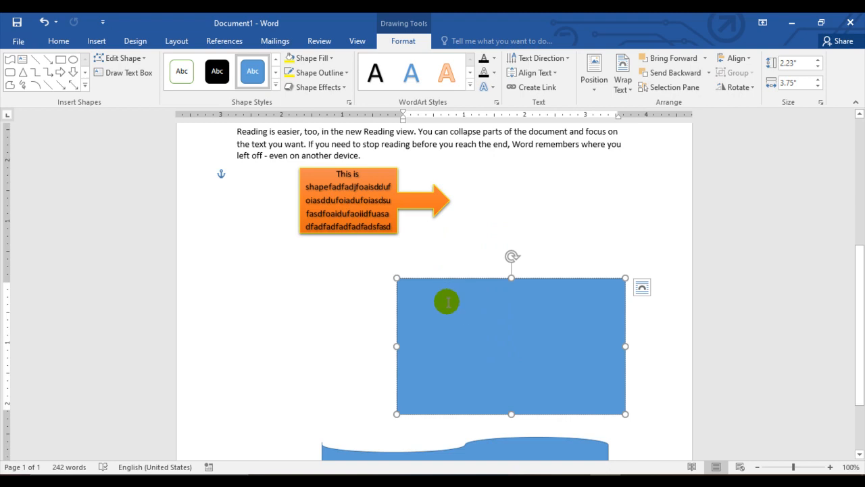
key(Delete)
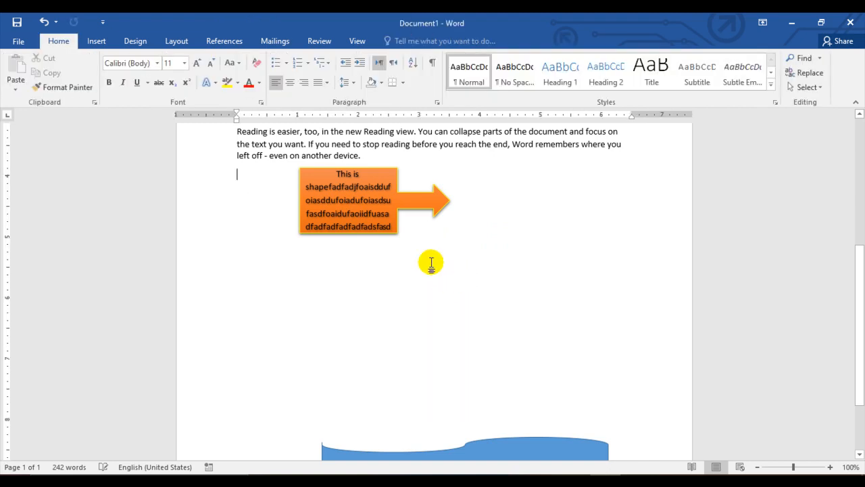
click(396, 233)
key(Delete)
click(520, 441)
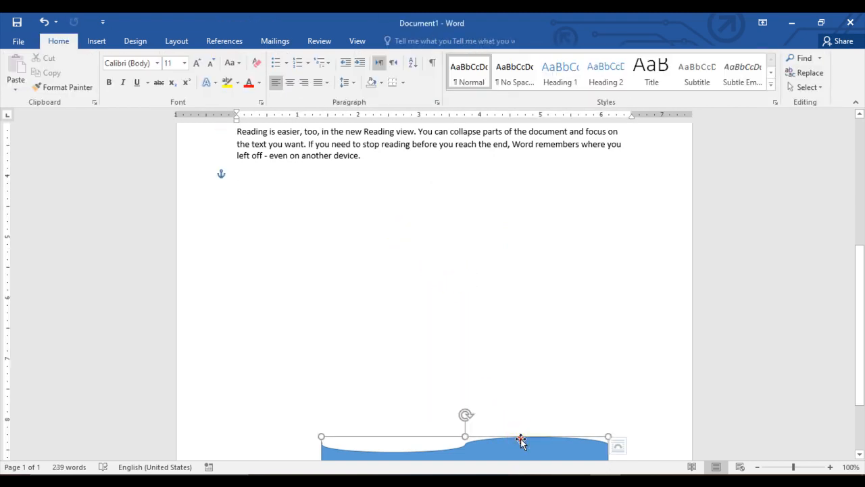
key(Delete)
click(97, 41)
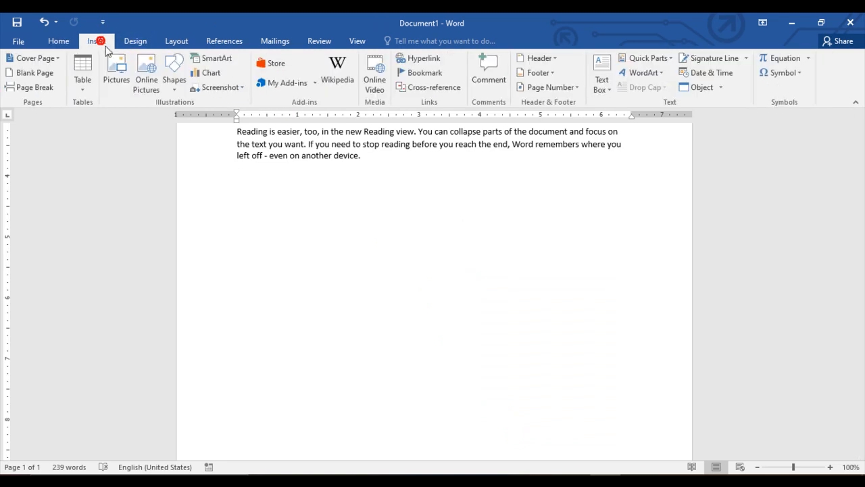
click(174, 89)
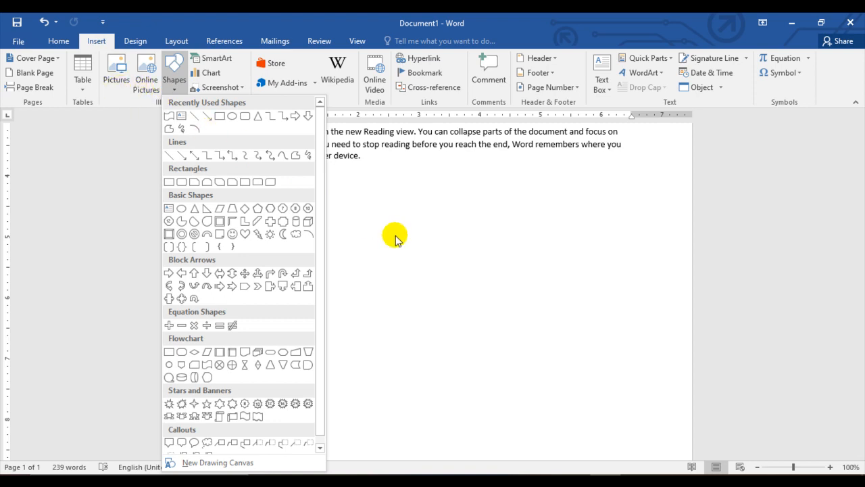
click(419, 241)
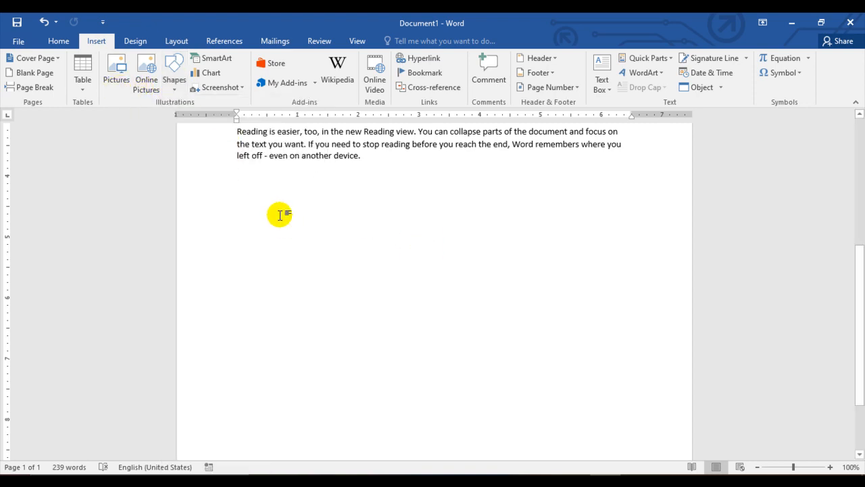